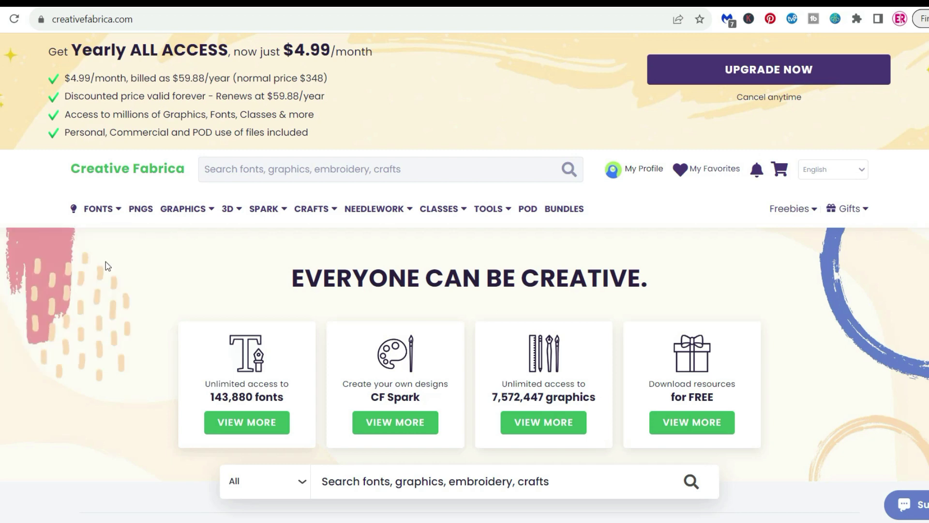
Search Creative Fabrica for "HALLOWEEN CLIPART"
mouse_move(833, 208)
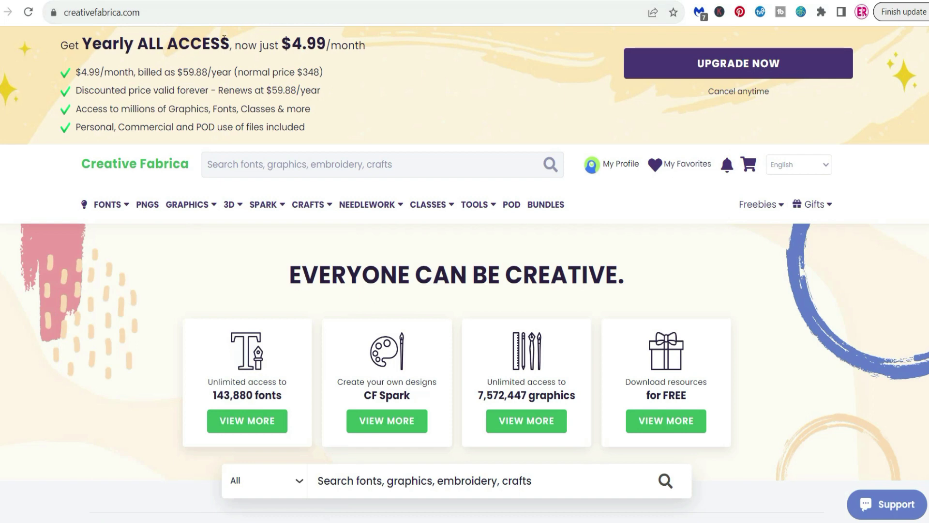
left_click(360, 167)
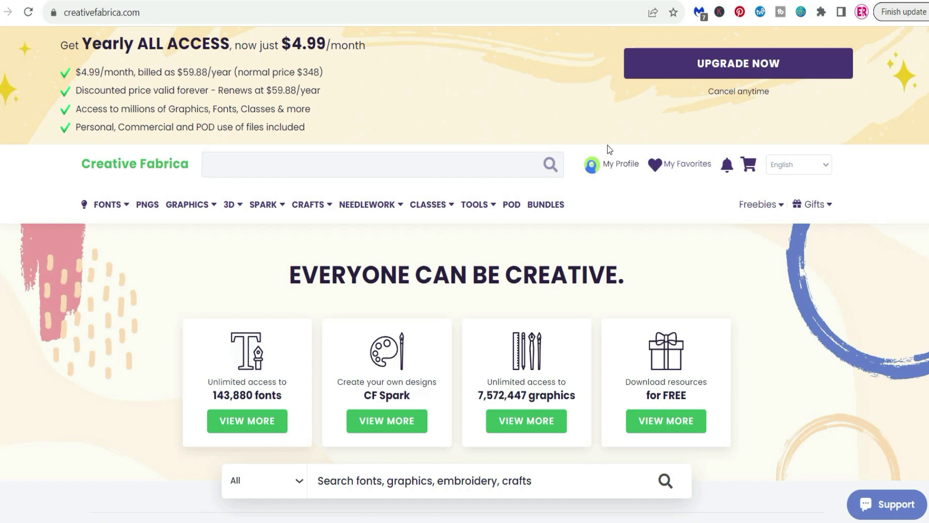
type("HALLOWEEN CLIPART")
key("Return")
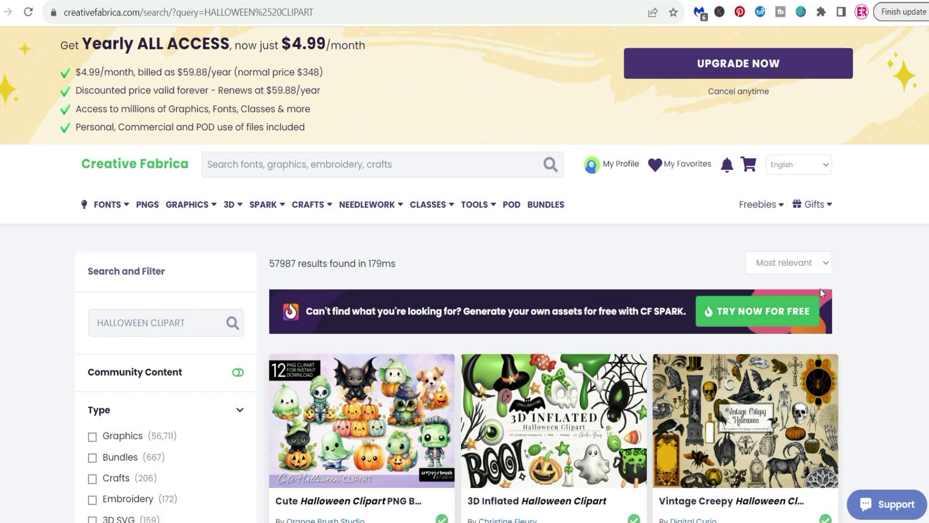
Browse several pages of the Halloween clipart results, examining the styles and bundles on offer
scroll(820, 287, "down", 3)
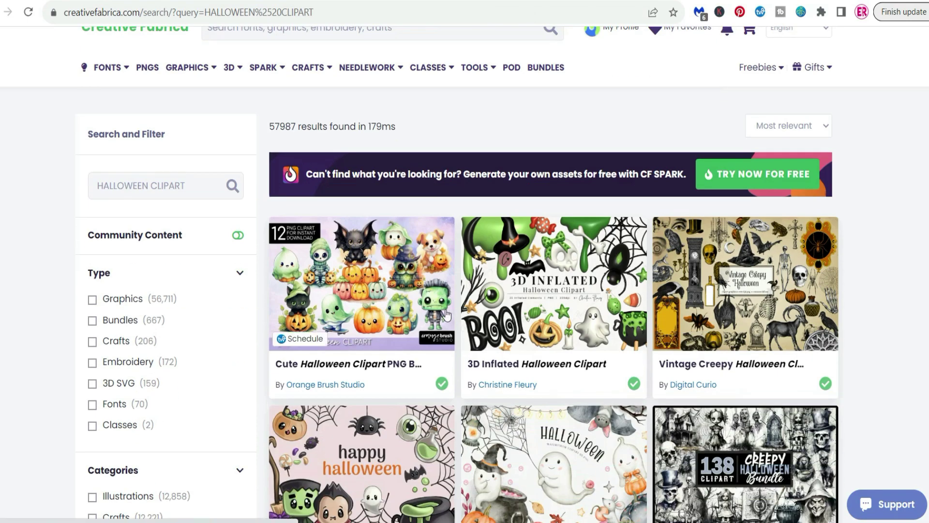
scroll(893, 341, "down", 4)
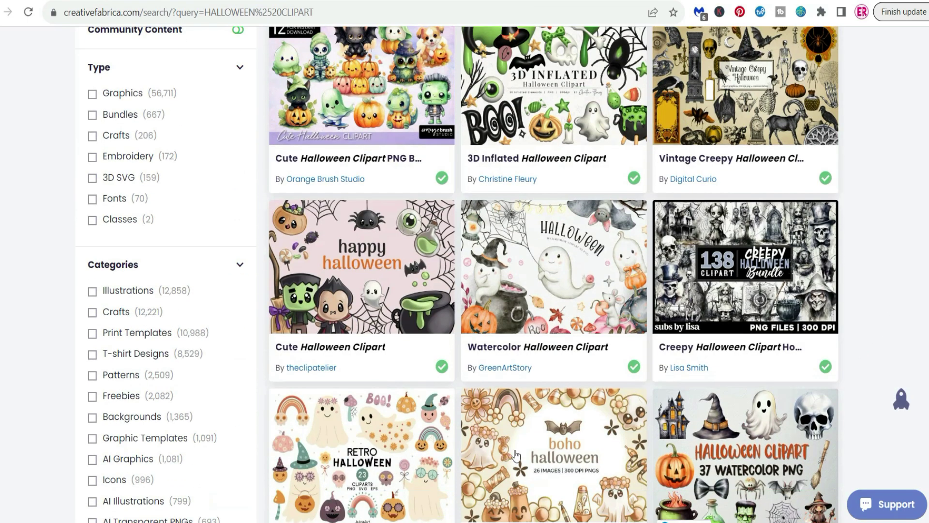
scroll(895, 322, "down", 3)
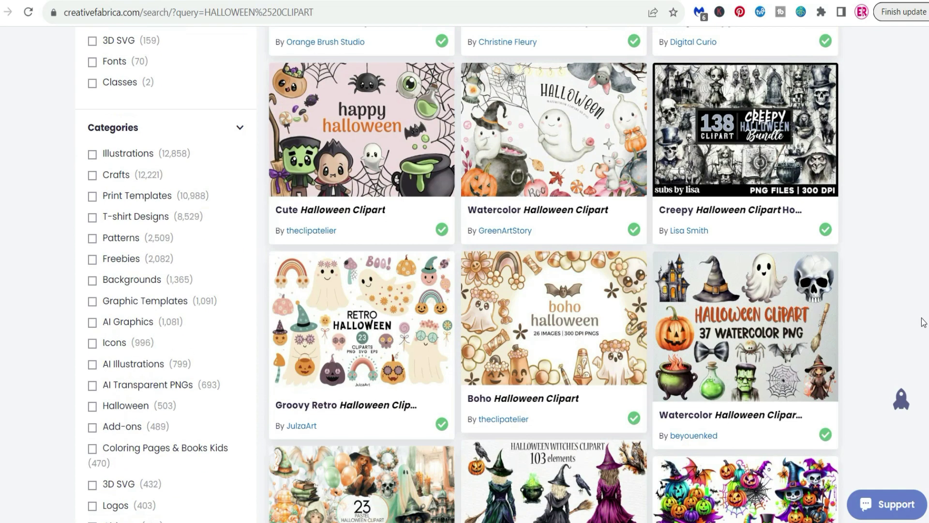
scroll(917, 291, "down", 5)
scroll(917, 291, "up", 4)
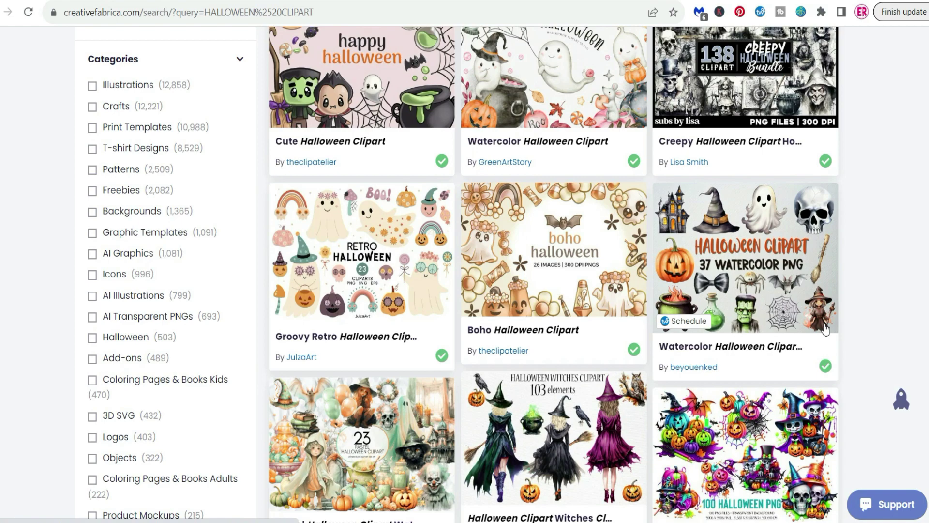
scroll(825, 328, "down", 5)
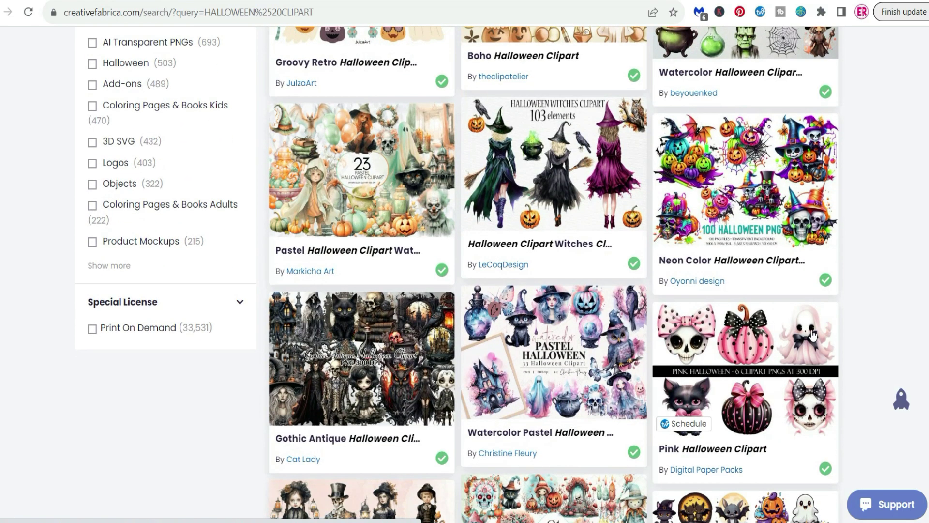
scroll(813, 334, "down", 4)
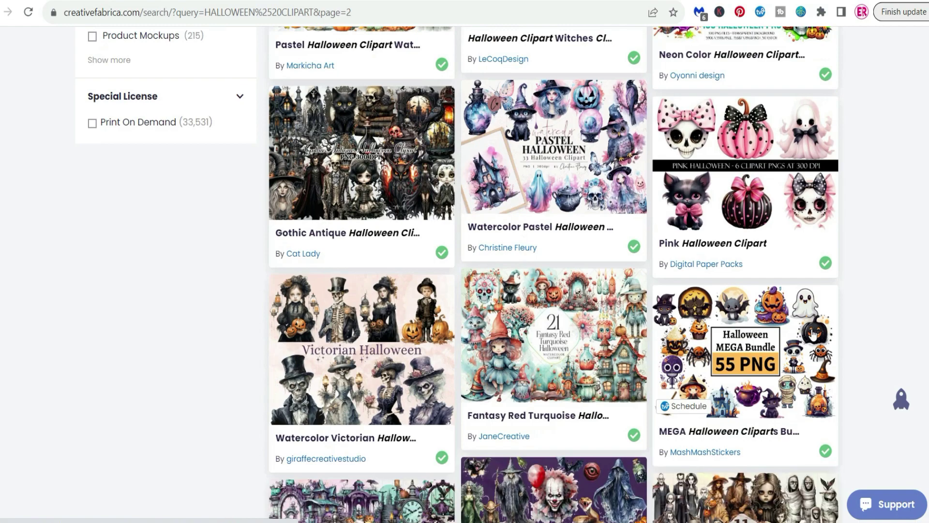
scroll(813, 334, "down", 4)
scroll(813, 334, "down", 3)
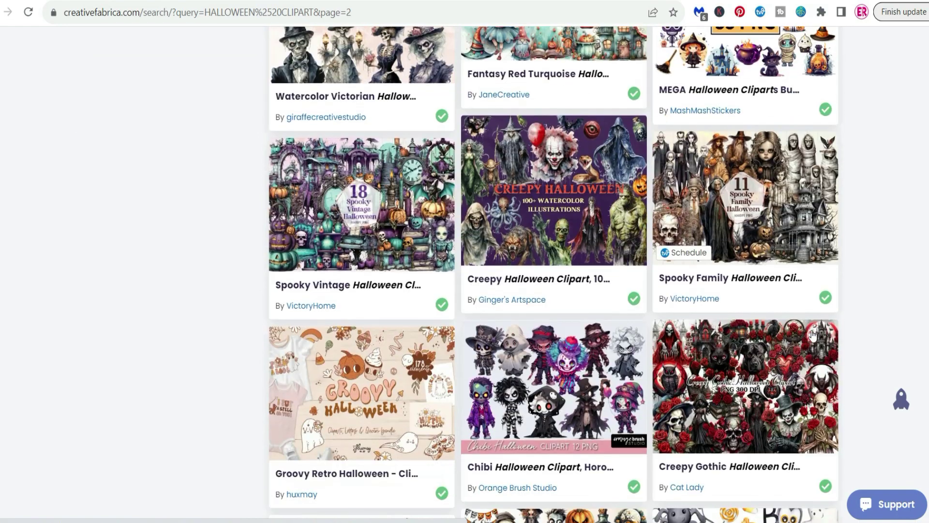
scroll(811, 333, "down", 8)
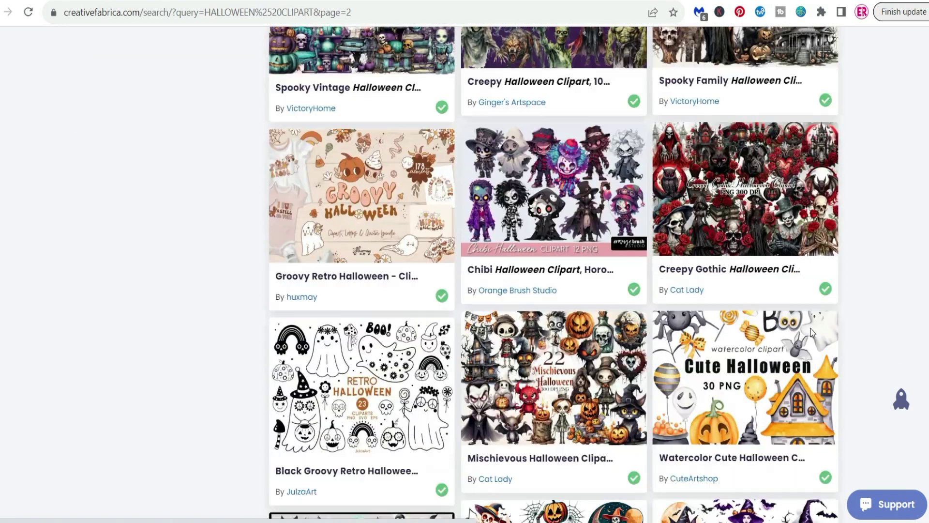
scroll(812, 333, "down", 8)
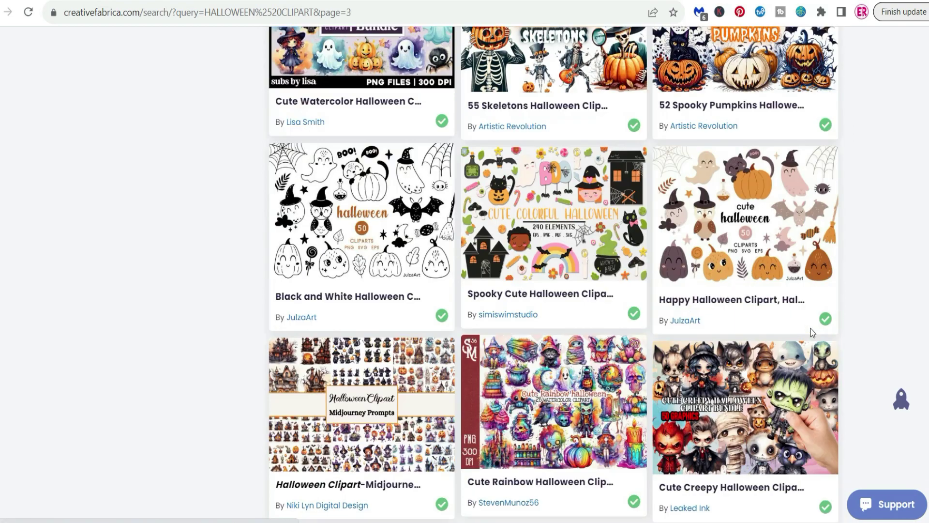
scroll(794, 367, "down", 7)
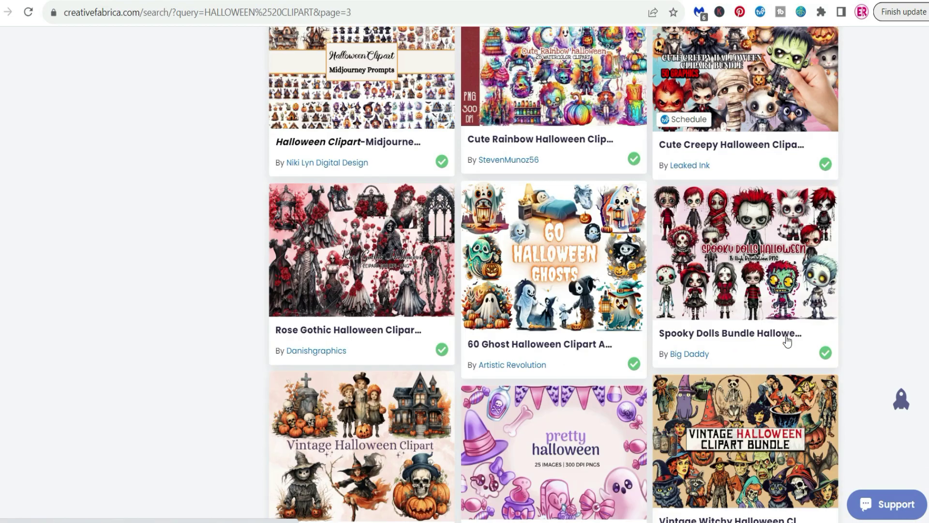
scroll(784, 398, "down", 8)
scroll(651, 288, "up", 20)
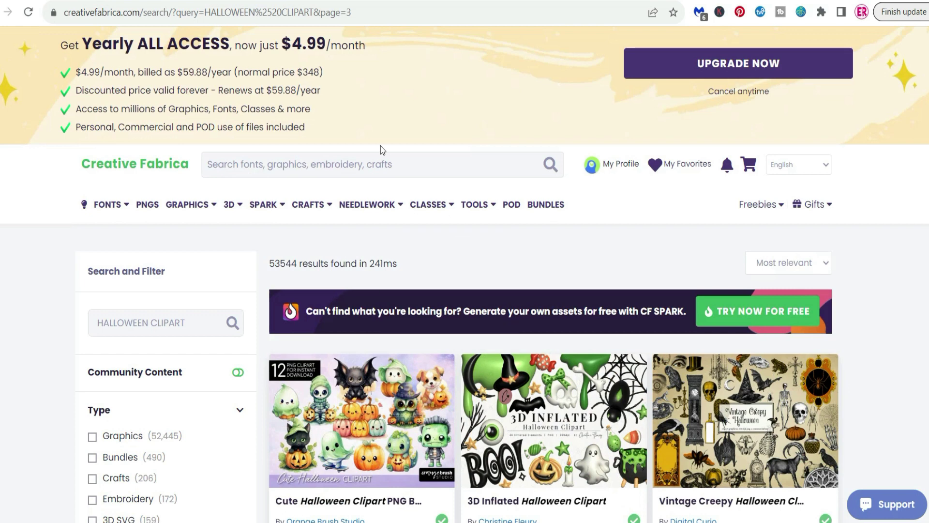
Narrow the clipart search by adding FRANKENSTIEN in front of the existing HALLOWEEN CLIPART query
left_click(98, 321)
type("FRANKENT")
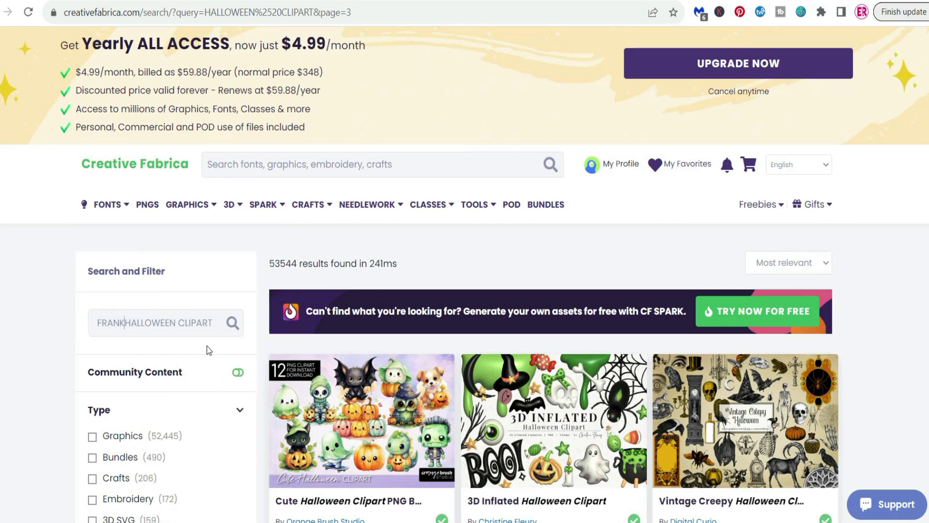
key("BackSpace")
type("STIEN")
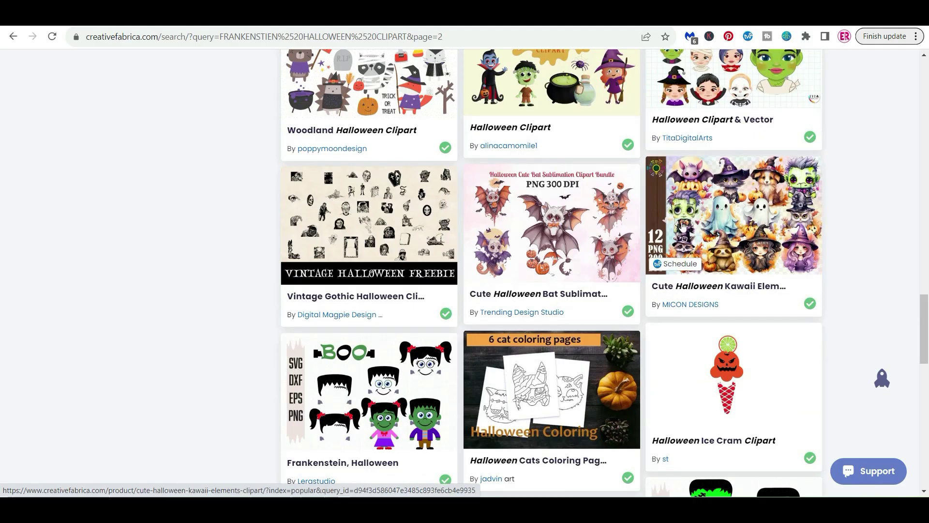
Look through the Frankenstein clipart results and open the Cute Halloween Kawaii Elements Clipart product page
scroll(678, 227, "down", 6)
scroll(774, 310, "down", 4)
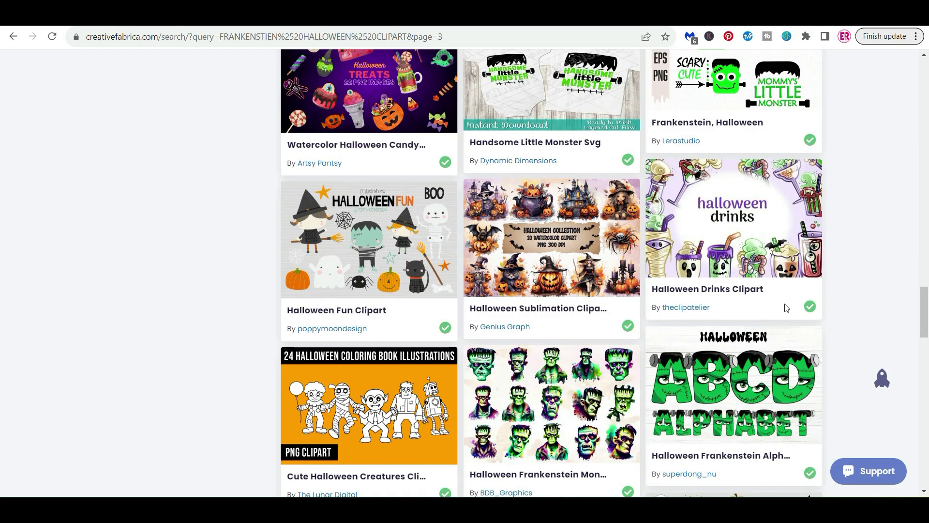
scroll(785, 308, "down", 17)
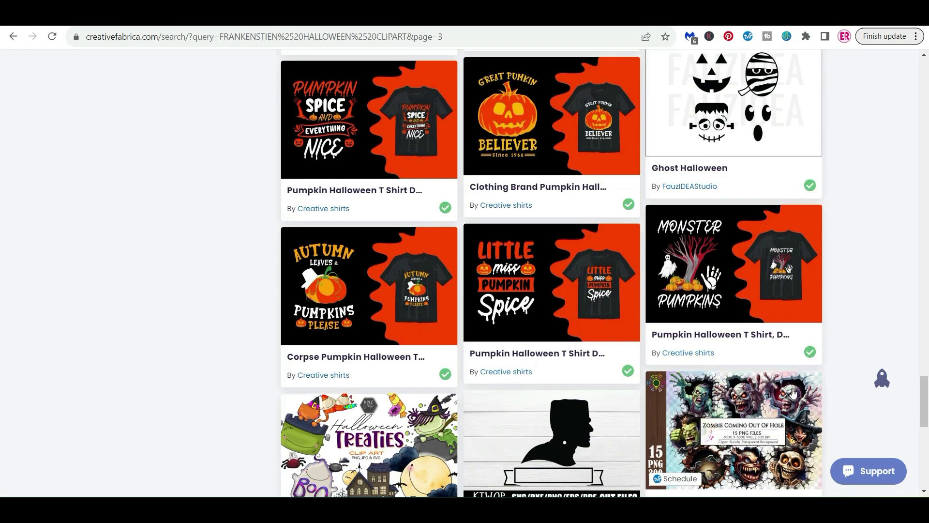
scroll(773, 380, "down", 5)
scroll(778, 246, "up", 20)
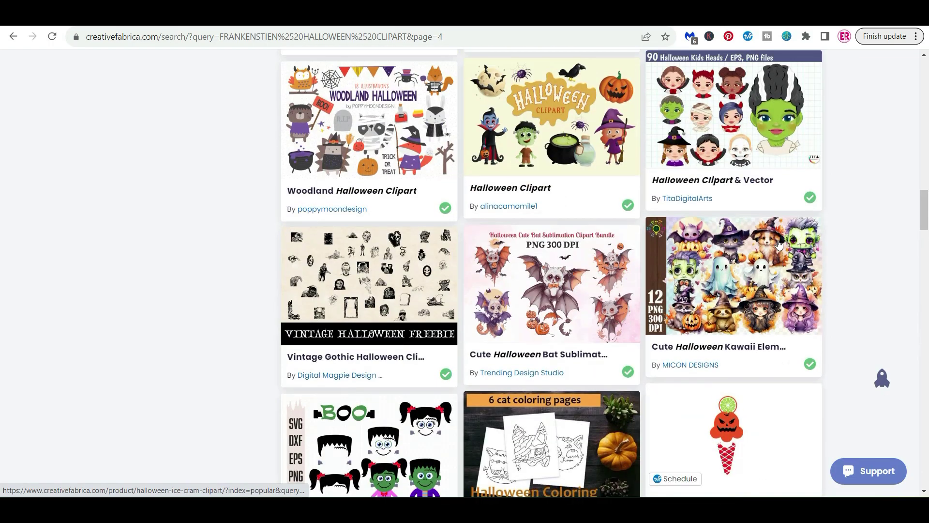
left_click(711, 279)
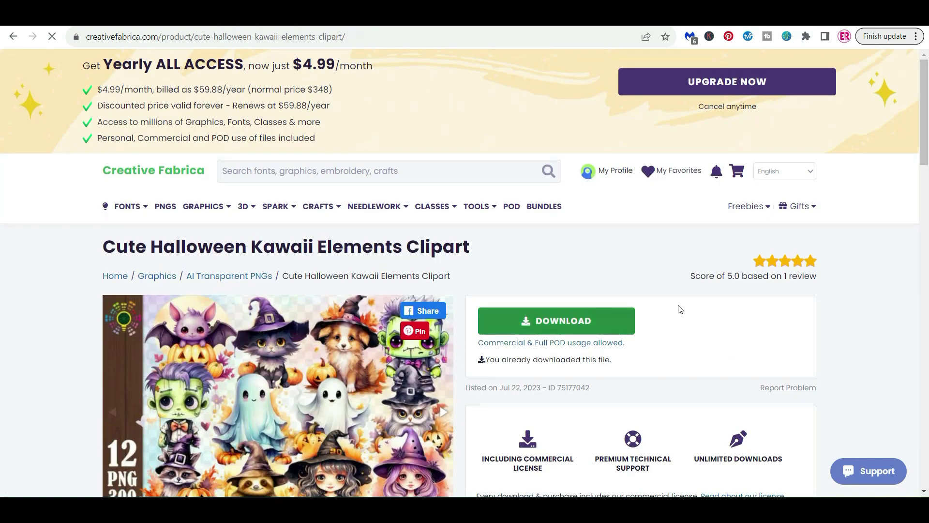
scroll(602, 338, "down", 3)
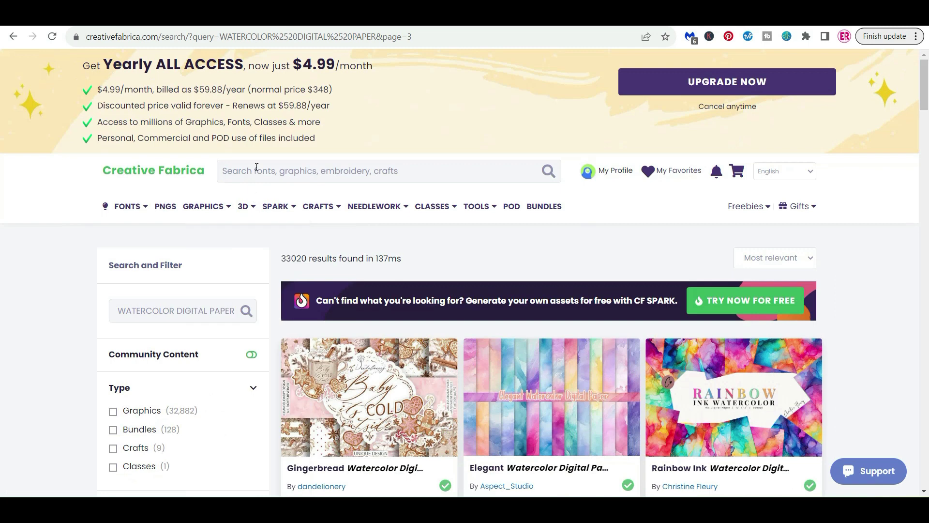
Run a new site search for "HALLOWEN FONT"
left_click(265, 180)
type("HALOW")
key("BackSpace")
type("LOW")
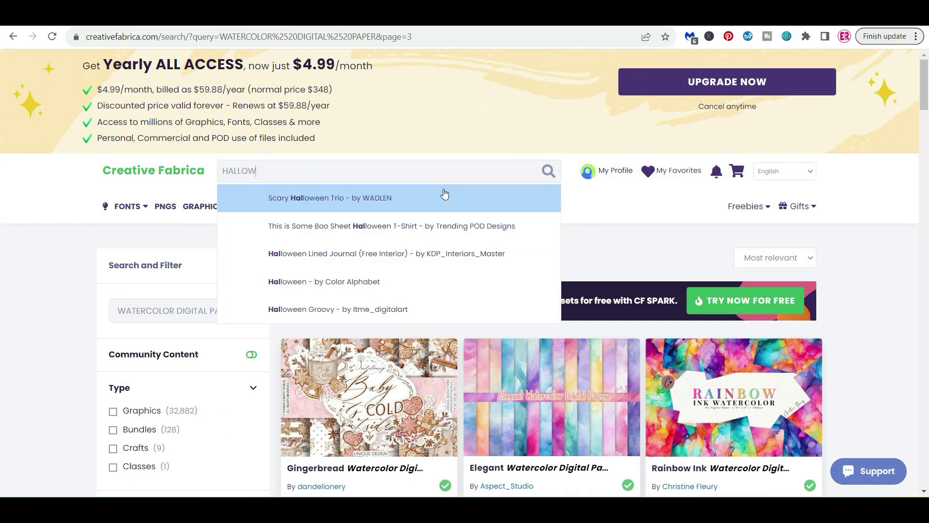
type("FONT")
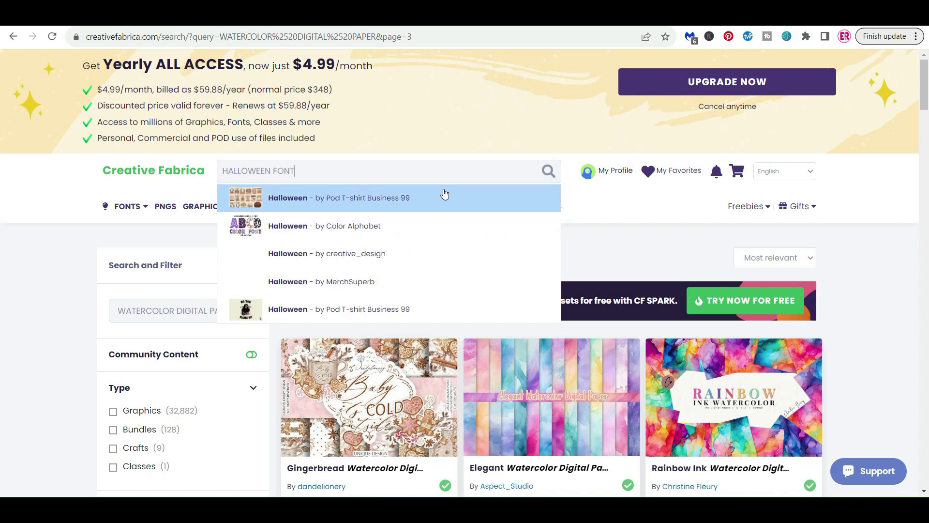
key("Return")
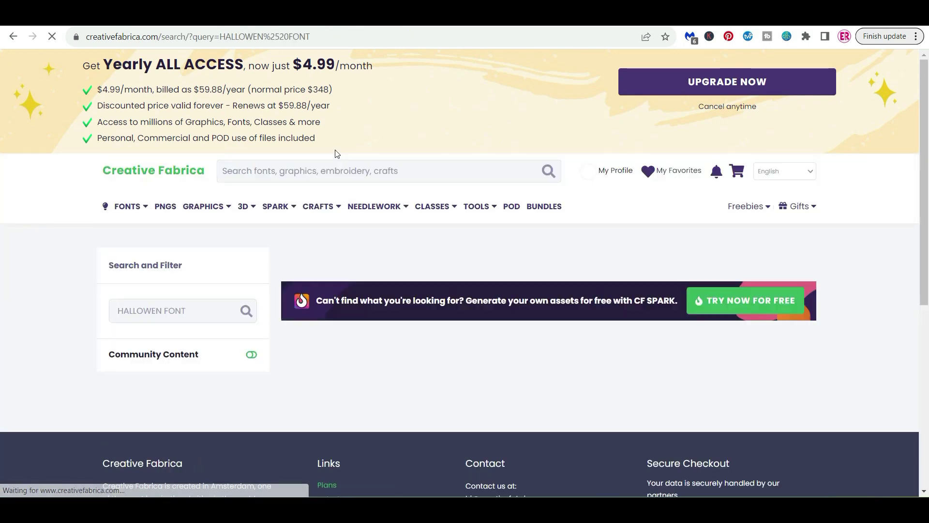
Look through the Halloween font results and open the Halloween Font Bundle offered by Typefar
scroll(2, 358, "down", 7)
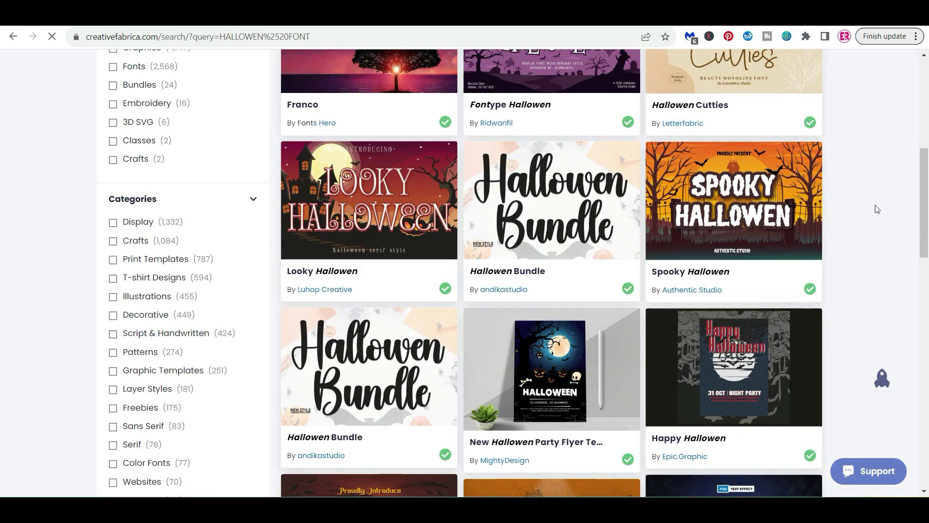
scroll(799, 252, "down", 9)
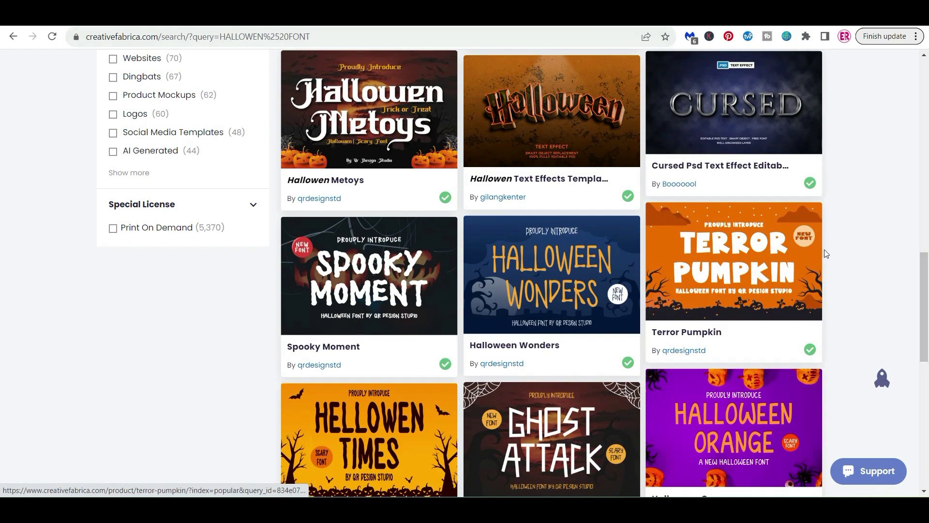
scroll(822, 255, "down", 4)
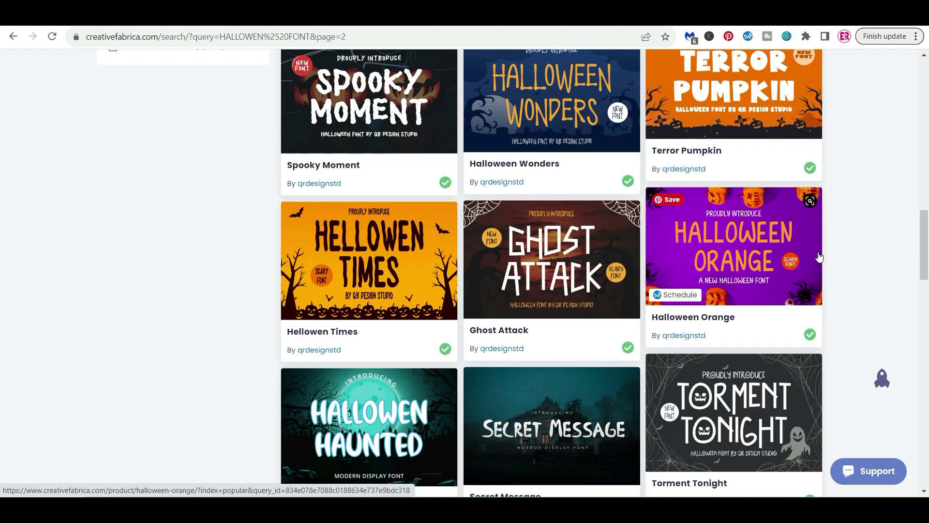
scroll(818, 256, "down", 4)
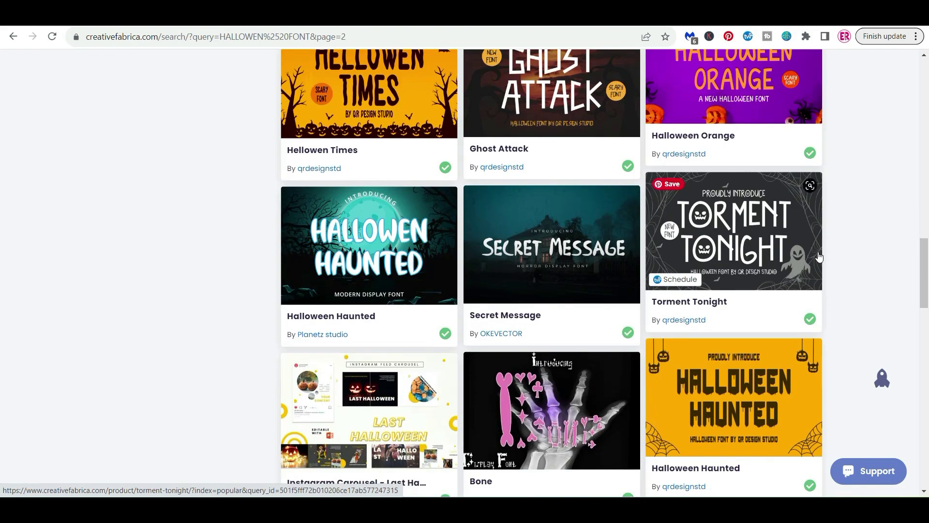
scroll(819, 256, "down", 19)
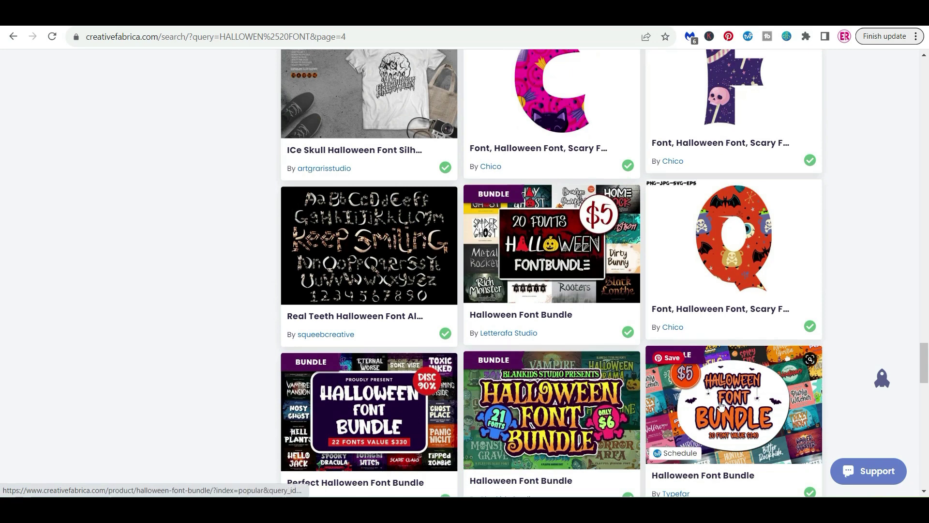
left_click(721, 405)
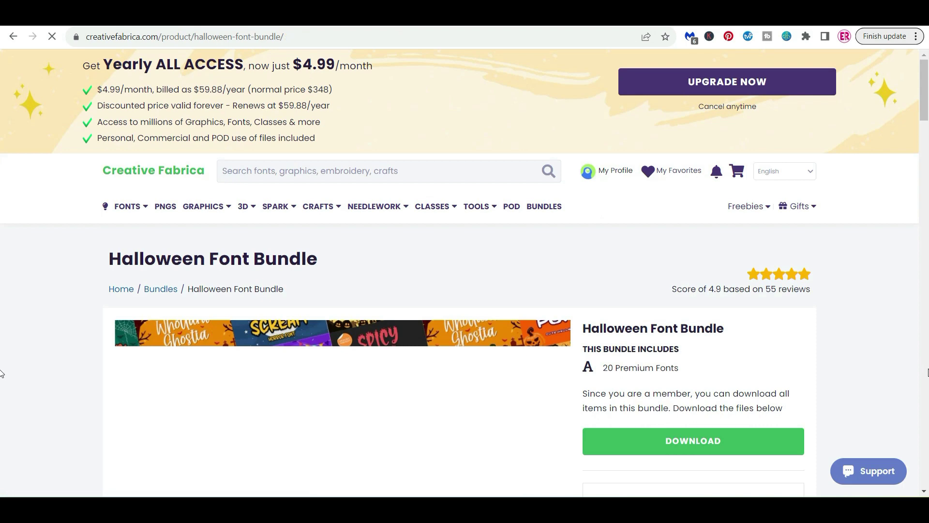
Examine the Halloween Font Bundle's description and the premium fonts included in it
scroll(928, 372, "down", 3)
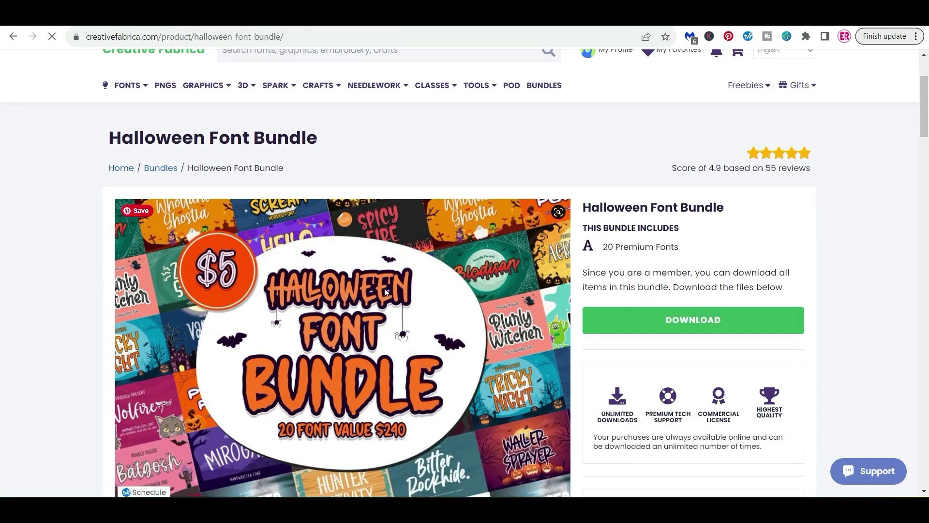
scroll(822, 363, "down", 1)
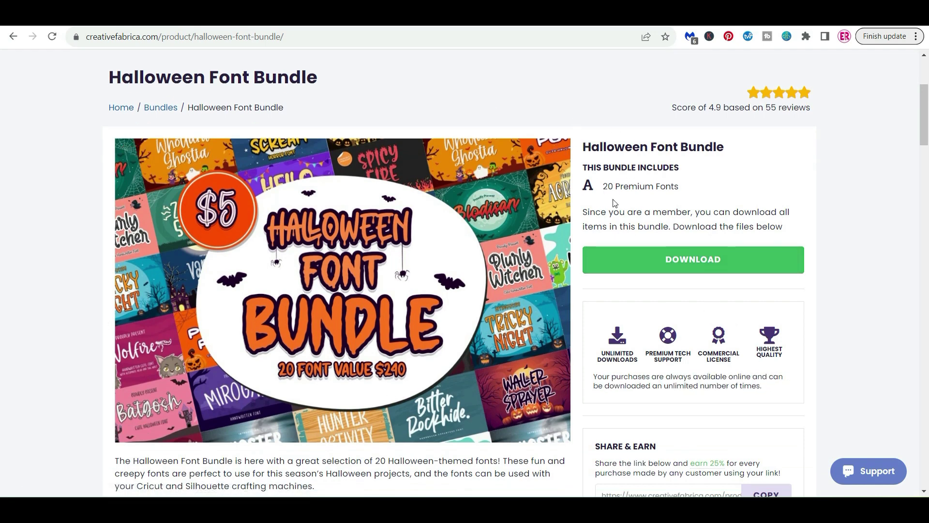
scroll(812, 293, "down", 7)
scroll(827, 189, "down", 2)
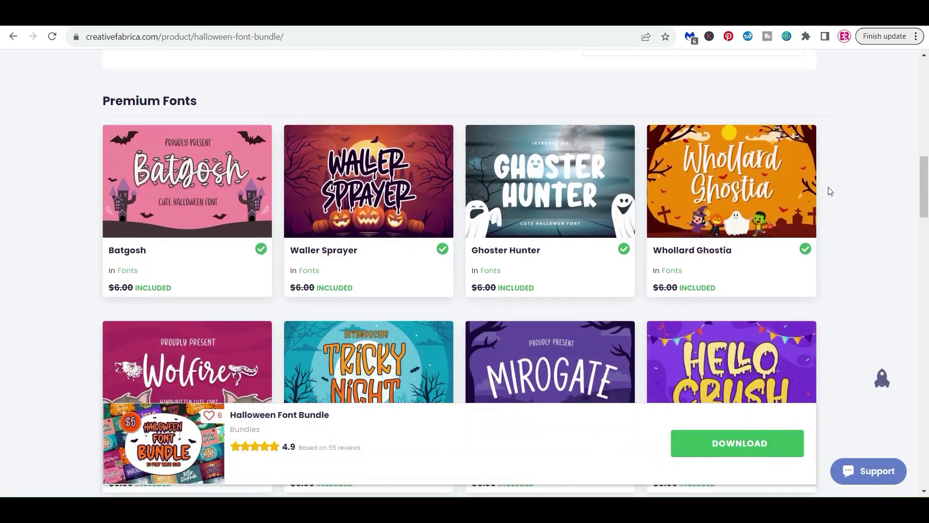
scroll(180, 220, "down", 3)
scroll(746, 264, "down", 4)
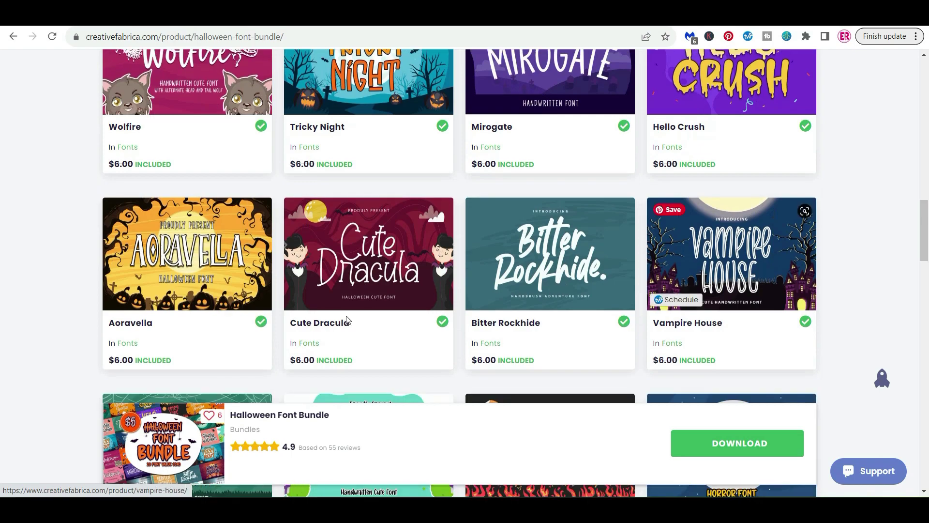
scroll(866, 268, "down", 7)
scroll(870, 270, "up", 8)
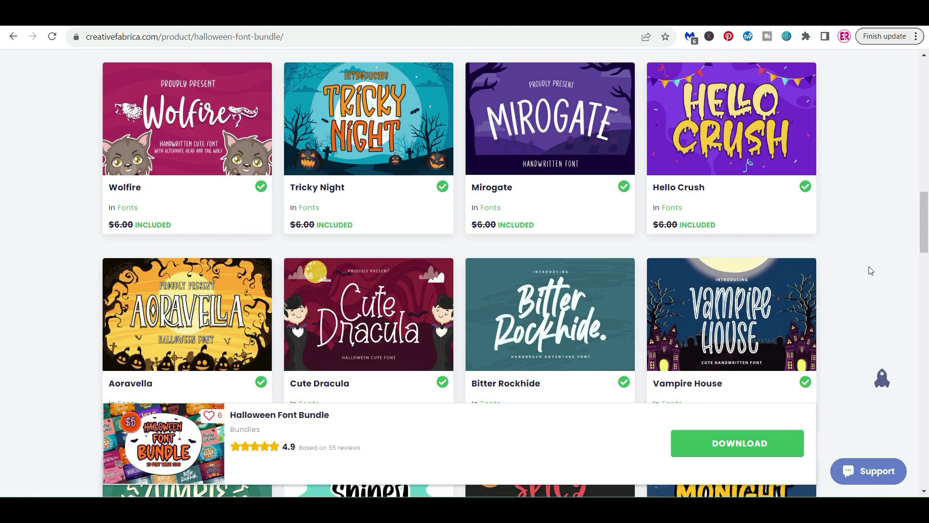
Switch from the Halloween Font Bundle page to the Word document of font samples and look through its last pages
scroll(871, 270, "up", 5)
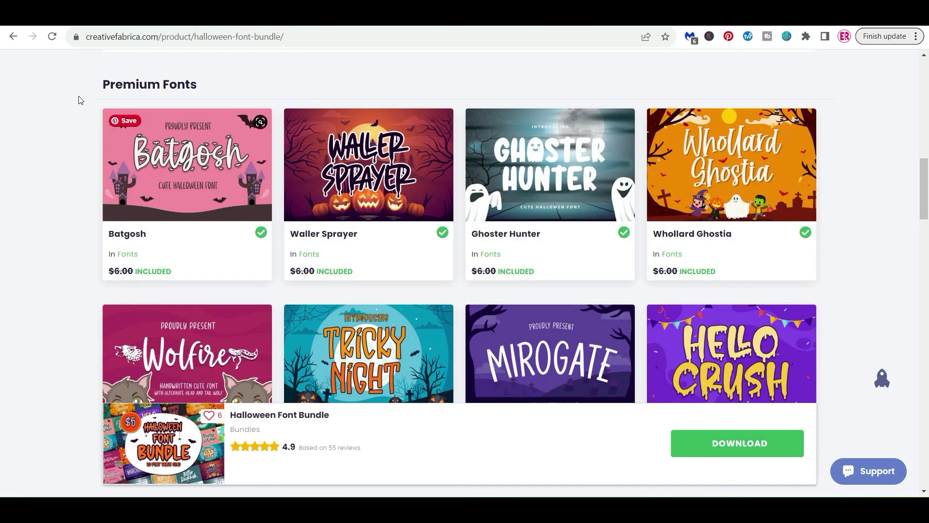
scroll(660, 114, "down", 1)
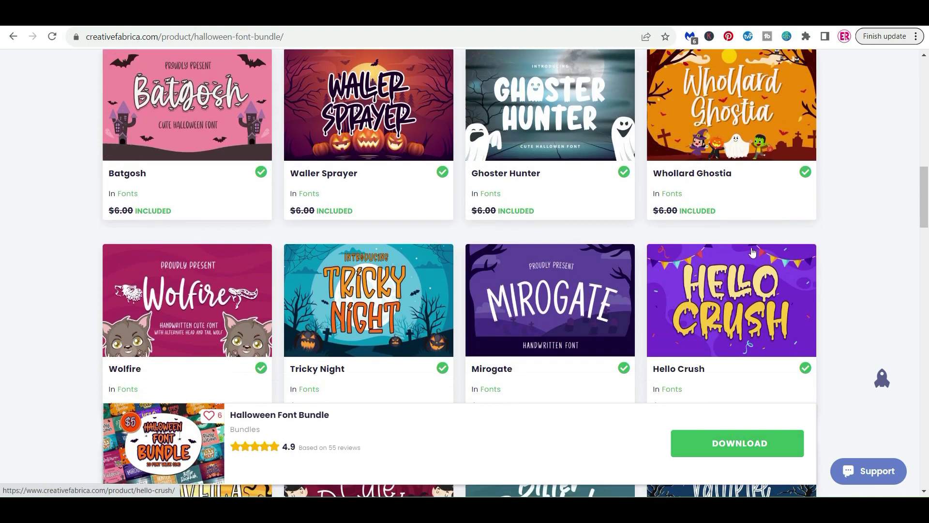
left_click(645, 510)
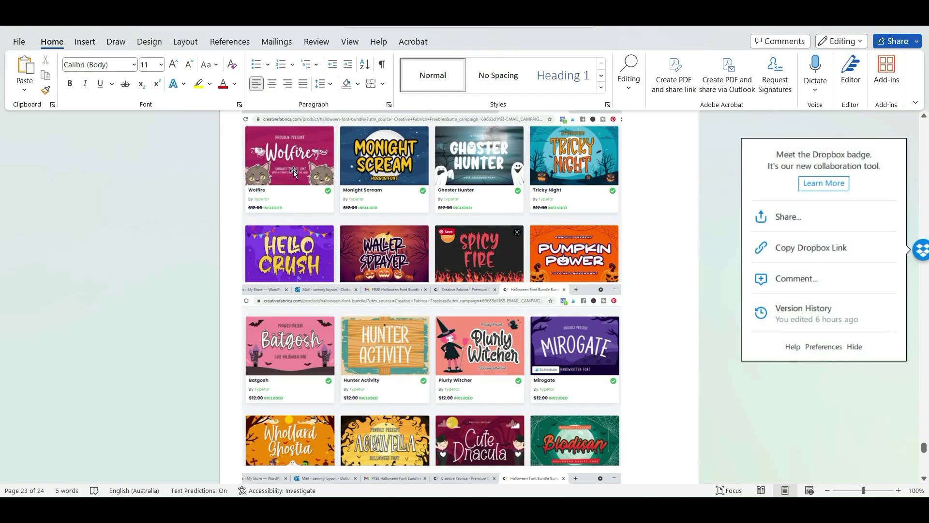
scroll(534, 389, "down", 10)
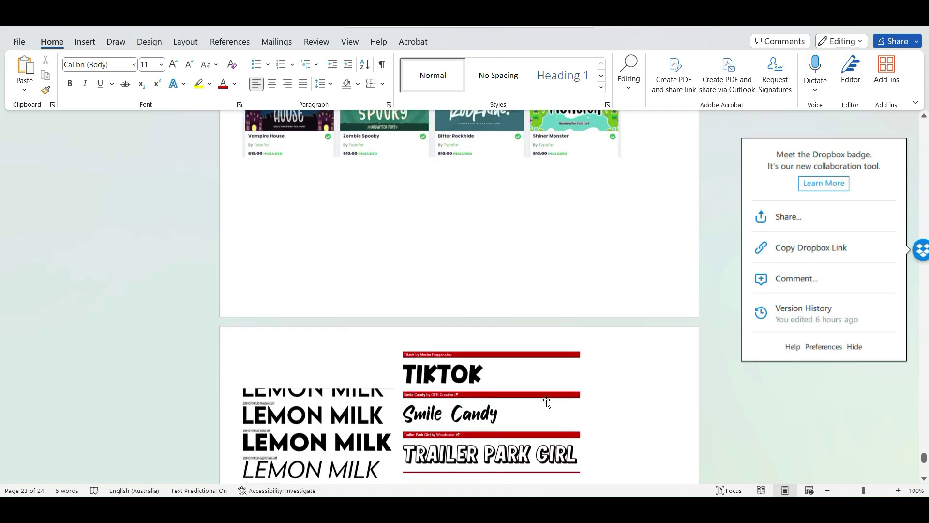
scroll(608, 403, "down", 7)
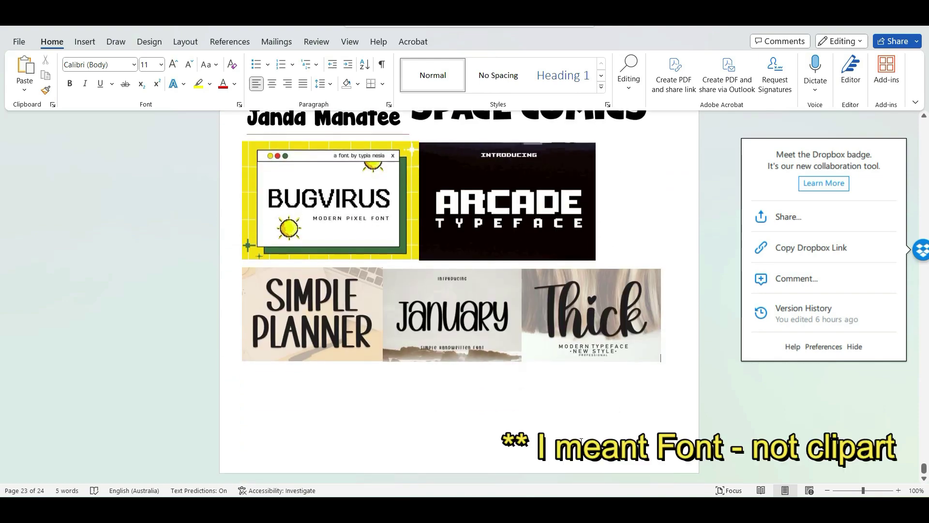
scroll(574, 394, "up", 4)
scroll(574, 393, "up", 15)
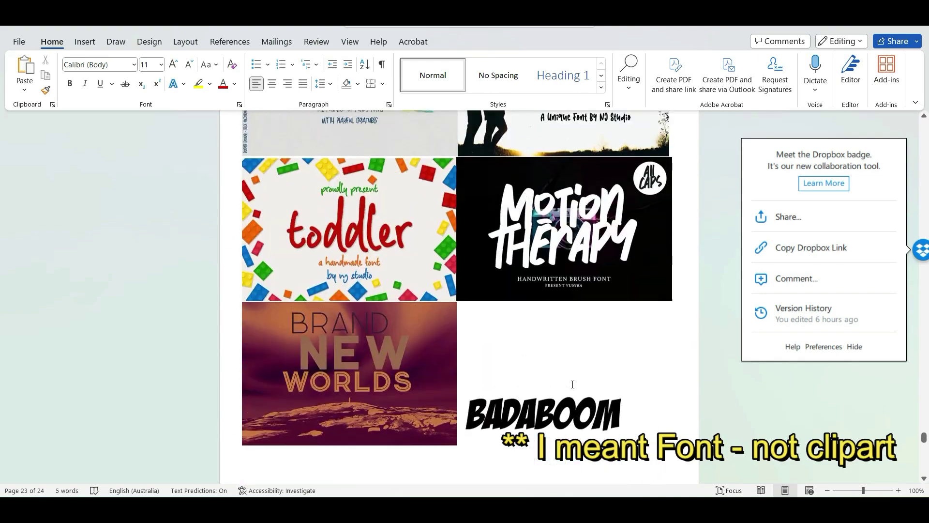
Hide the Dropbox badge pop-up and look through the font samples across the Word document, going back to page 1
left_click(854, 346)
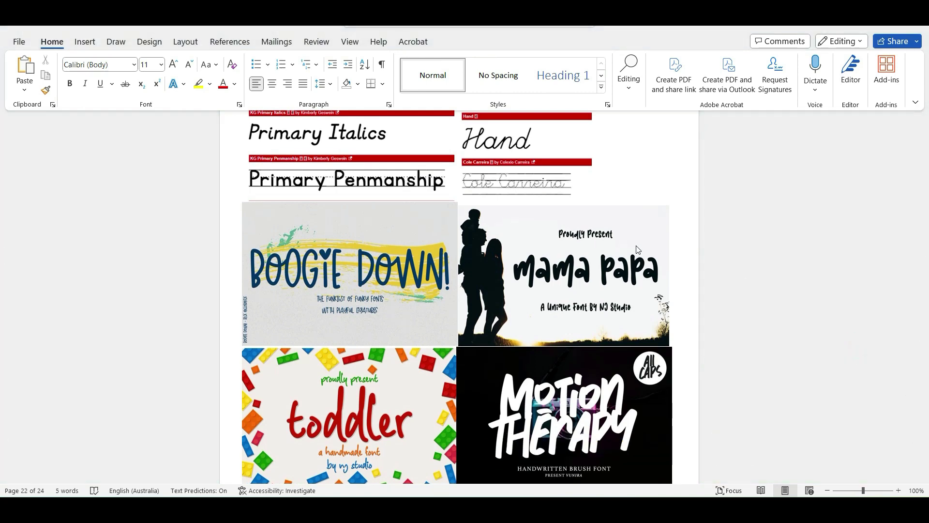
left_click_drag(921, 436, 925, 183)
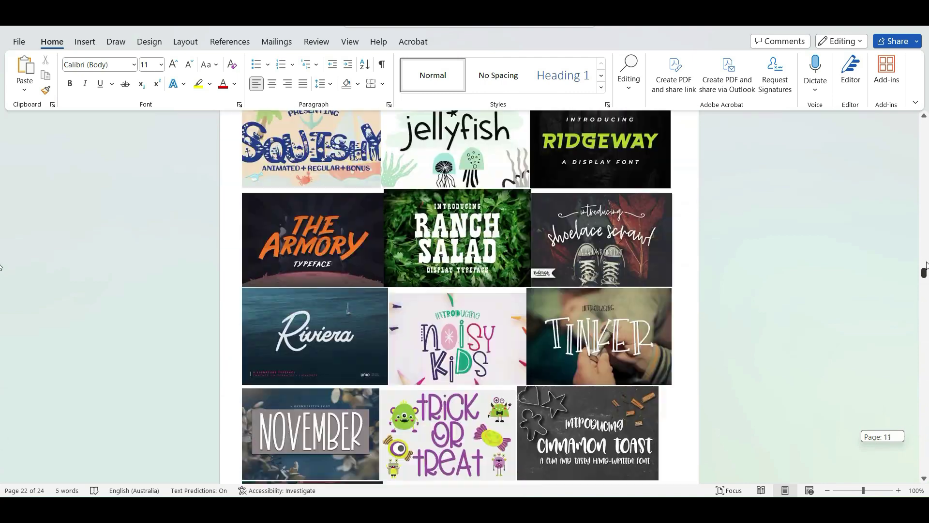
scroll(1, 154, "down", 15)
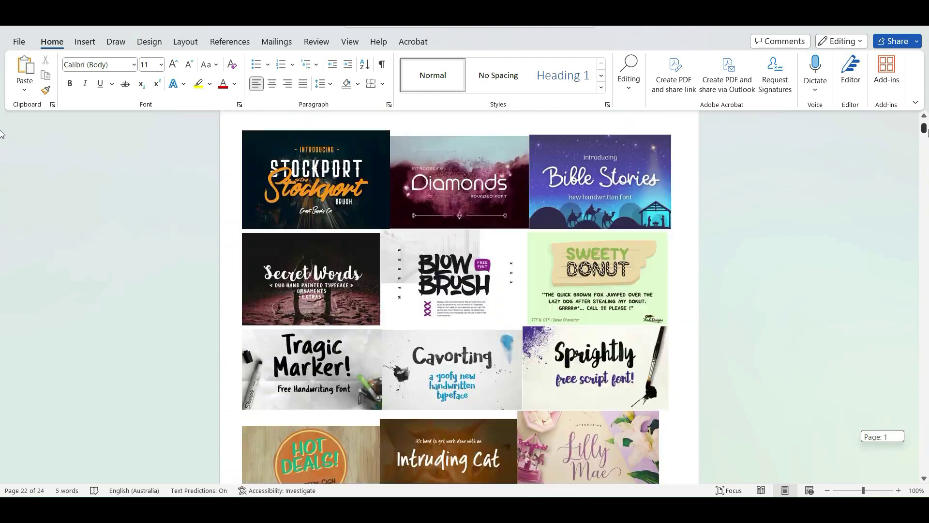
scroll(1, 239, "down", 10)
left_click_drag(928, 237, 928, 450)
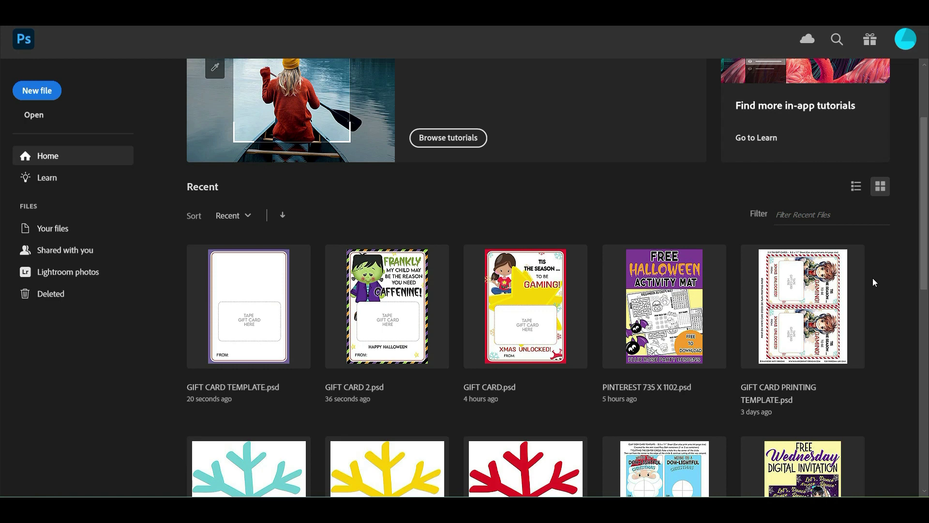
Switch to Photoshop, open GIFT CARD TEMPLATE.psd and preview the AMAZON LOGO and AMAZON GIFT CARD layers one at a time
left_click(242, 289)
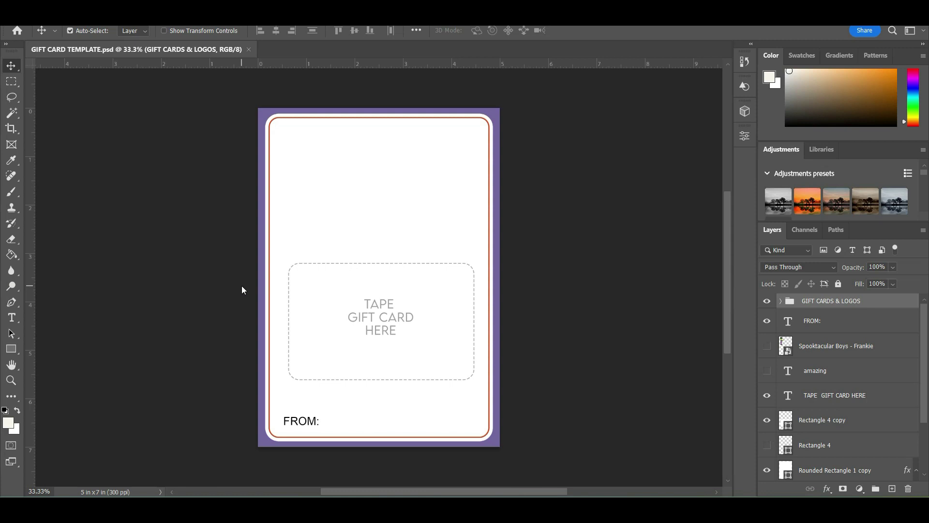
left_click(778, 301)
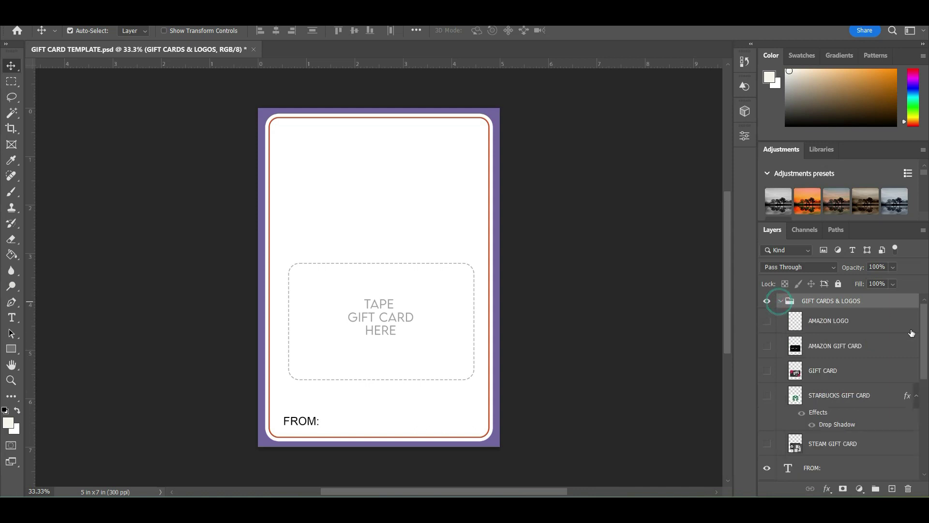
left_click(767, 321)
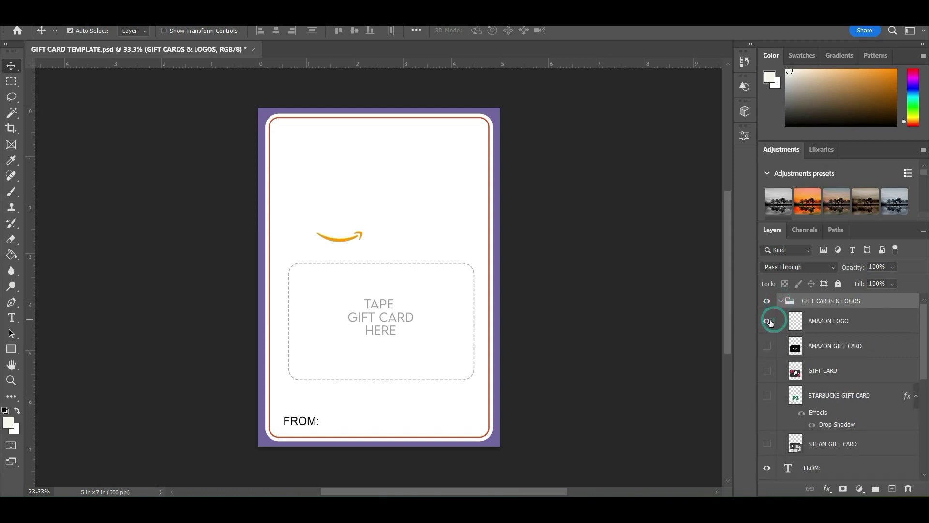
left_click(767, 321)
left_click(767, 346)
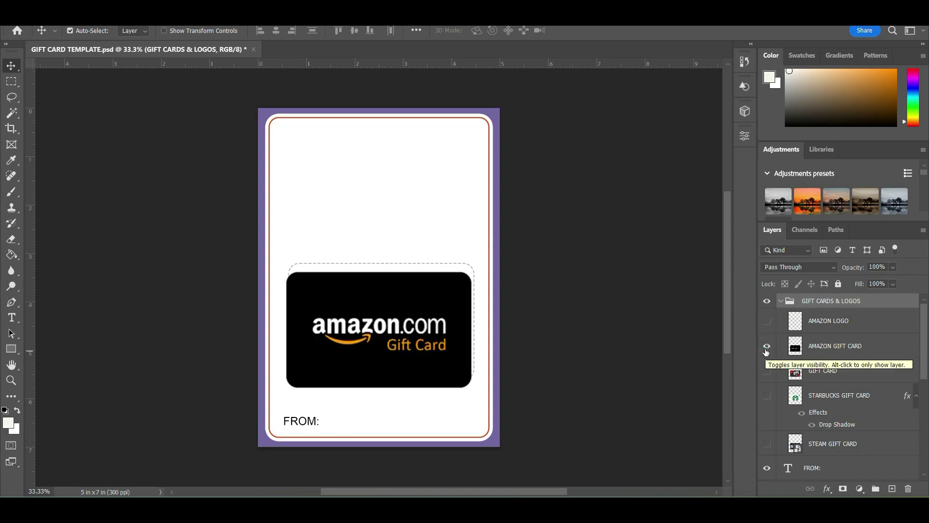
left_click(766, 346)
Preview the GIFT CARD and STARBUCKS GIFT CARD layers one at a time, hiding each again
left_click(767, 371)
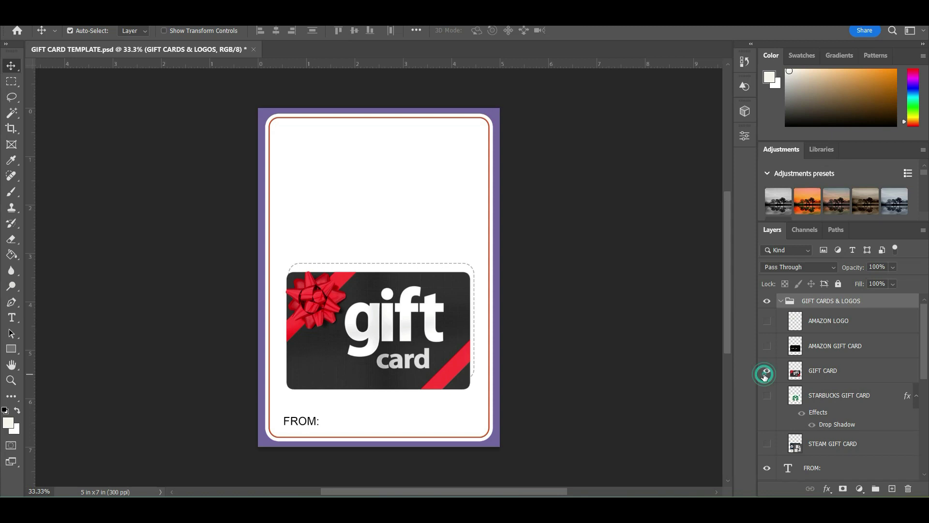
left_click(764, 373)
left_click(767, 395)
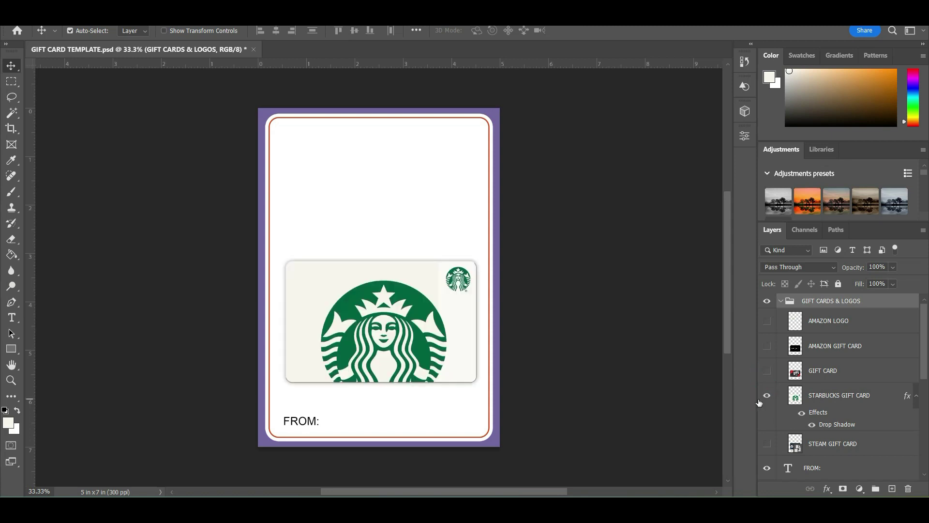
left_click(766, 396)
Align the STEAM GIFT CARD layer with the dashed placeholder, hide it, and collapse and hide the GIFT CARDS & LOGOS group
left_click(767, 443)
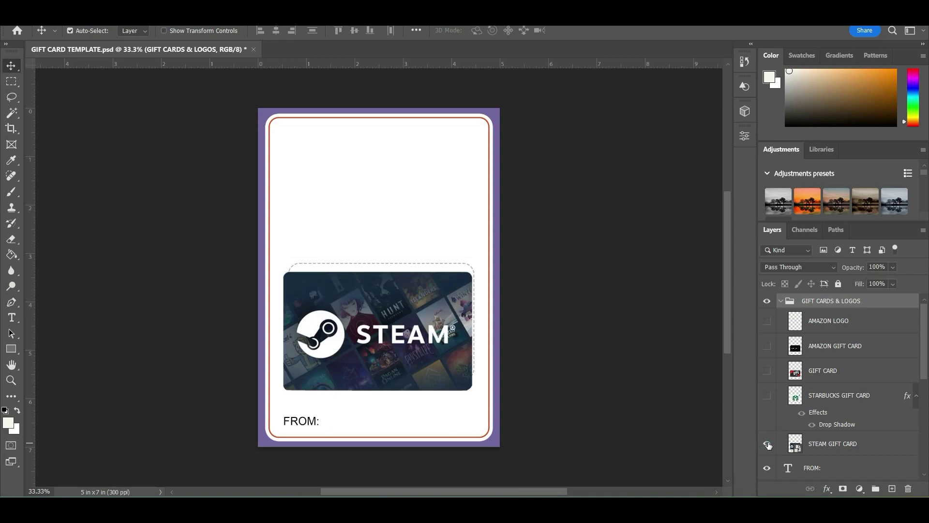
left_click_drag(448, 371, 454, 363)
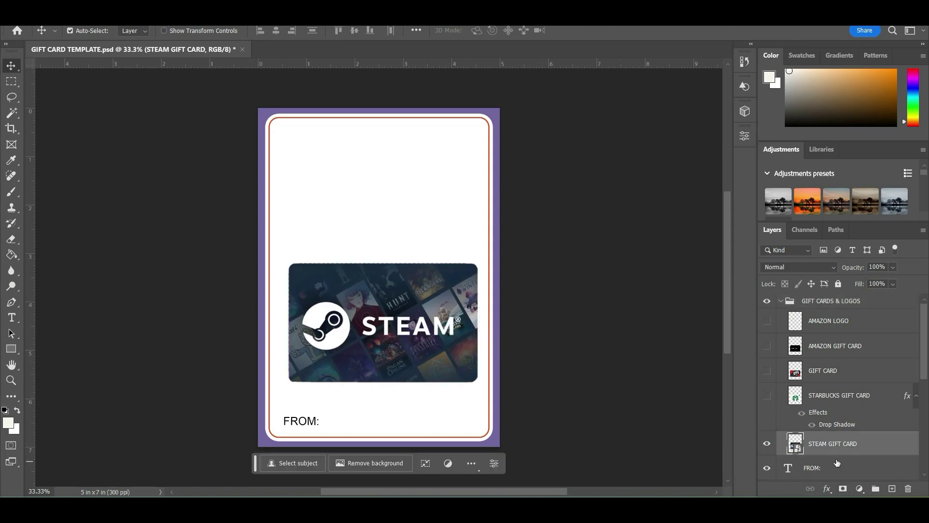
left_click(767, 443)
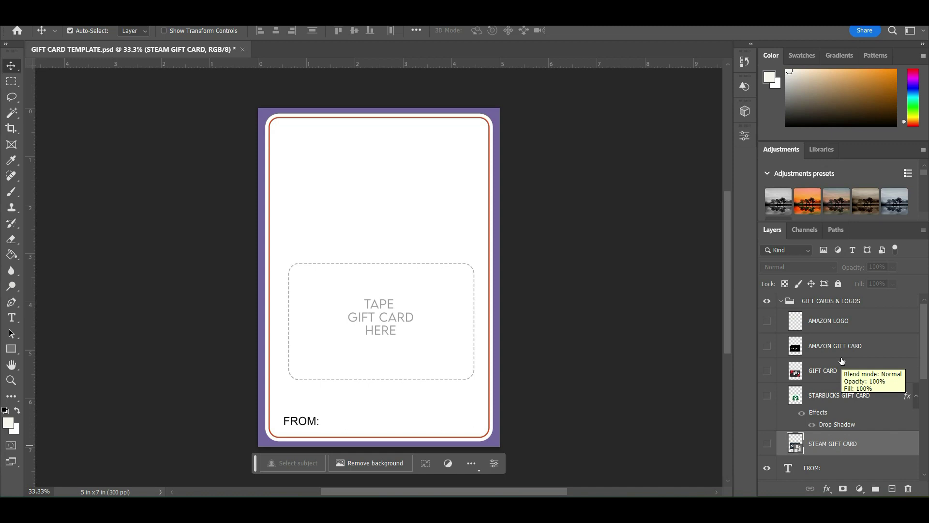
left_click(780, 300)
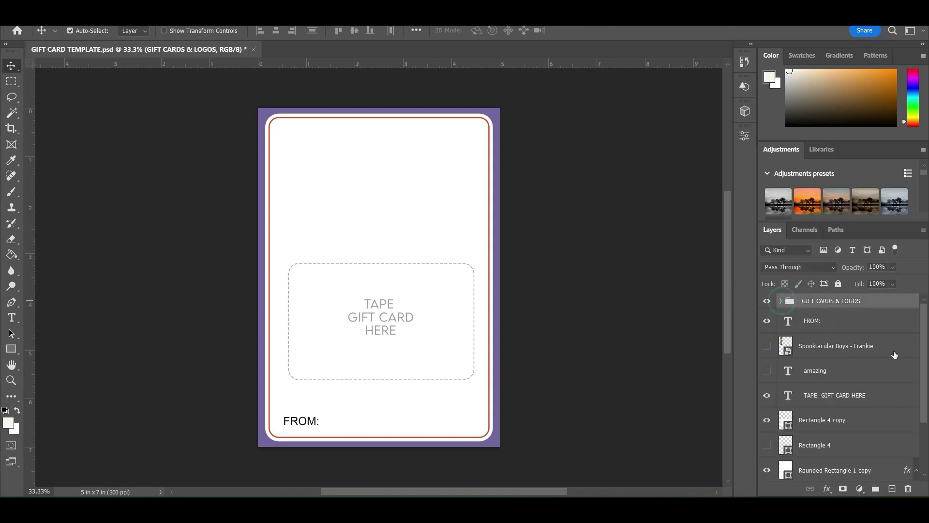
left_click(766, 300)
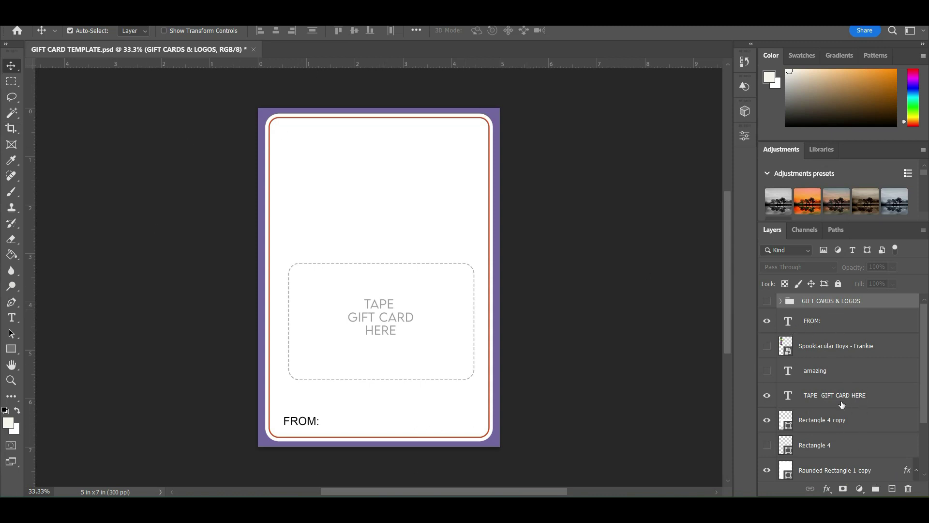
Examine the template's layer stack, from the GIFT CARDS & LOGOS group down to the AMAZON COLORS layer
scroll(839, 344, "down", 3)
scroll(827, 468, "up", 5)
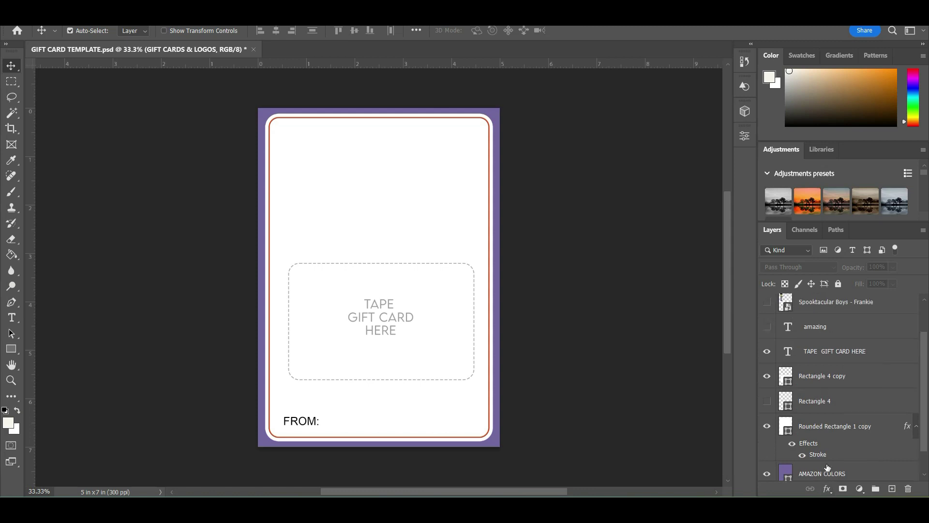
scroll(842, 333, "down", 1)
scroll(845, 345, "down", 3)
scroll(859, 392, "up", 4)
scroll(862, 402, "down", 4)
scroll(862, 402, "up", 4)
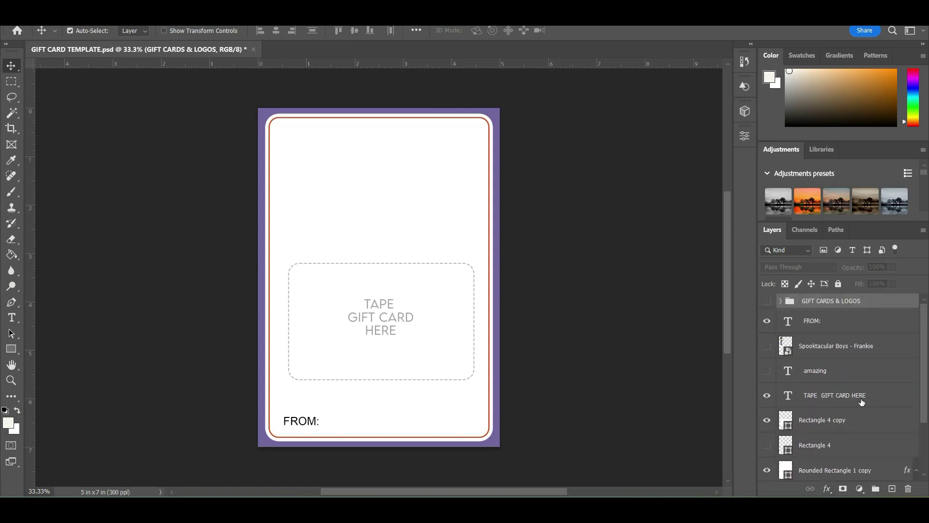
scroll(861, 402, "down", 1)
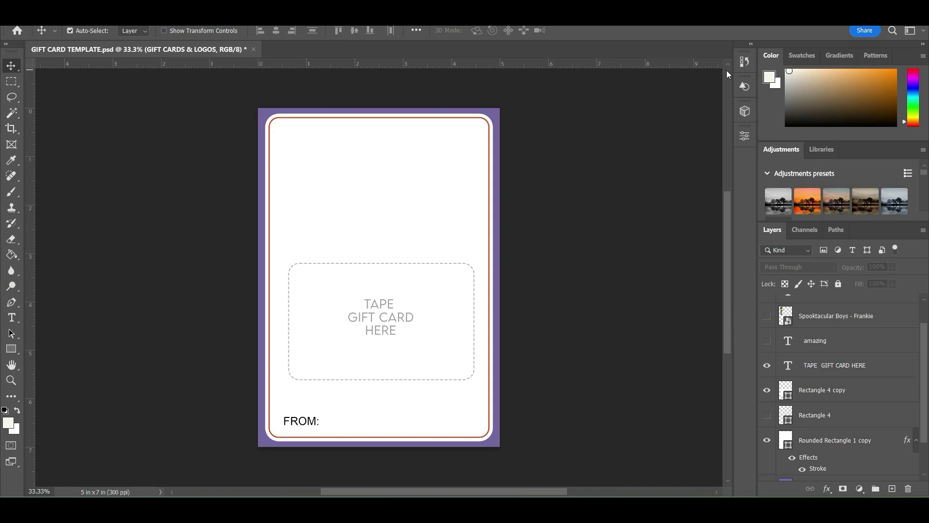
scroll(876, 406, "up", 1)
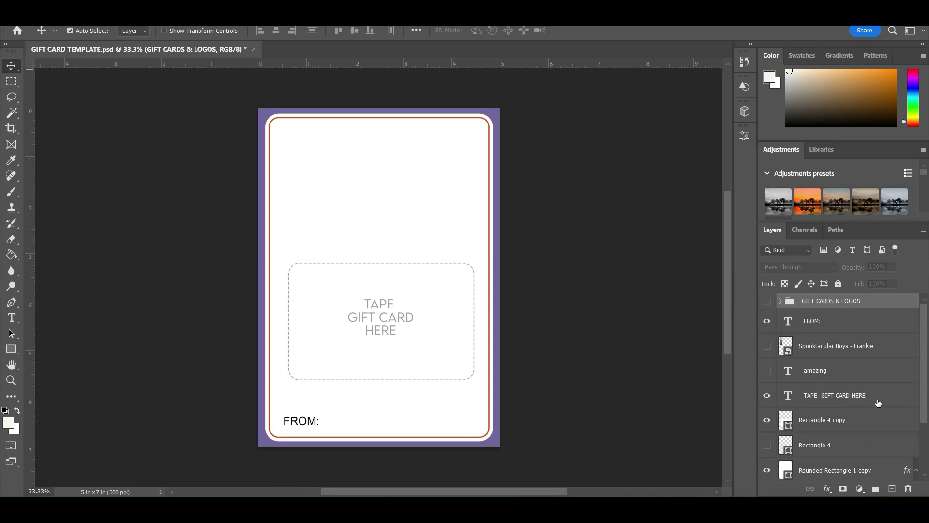
Place the waving Frankenstein clipart PNG-40 from the halloween clipart folder into the template, directly above the FROM: layer
left_click(819, 325)
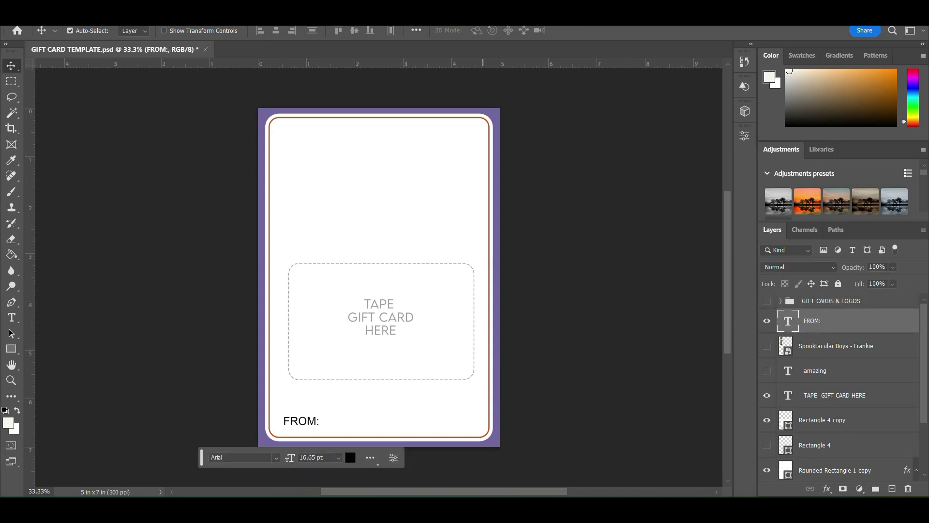
mouse_move(469, 507)
left_click(420, 452)
left_click(321, 187)
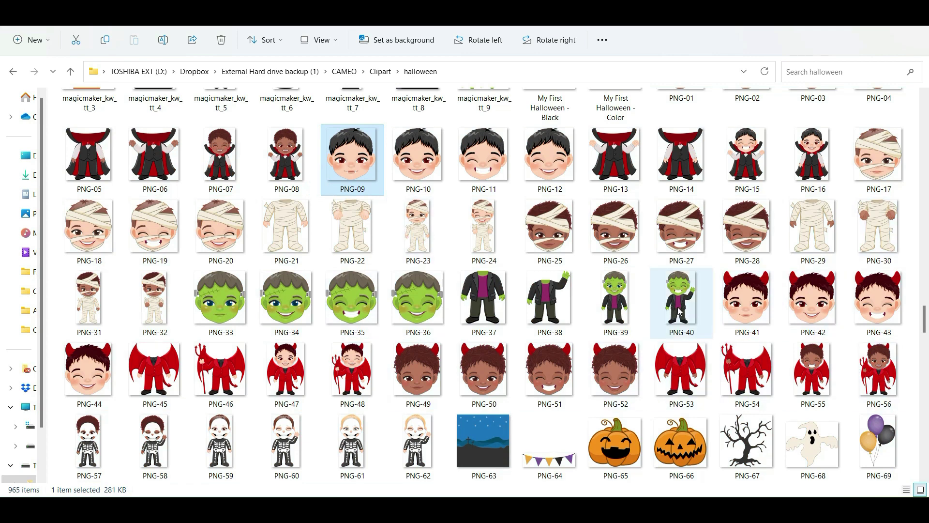
left_click(678, 311)
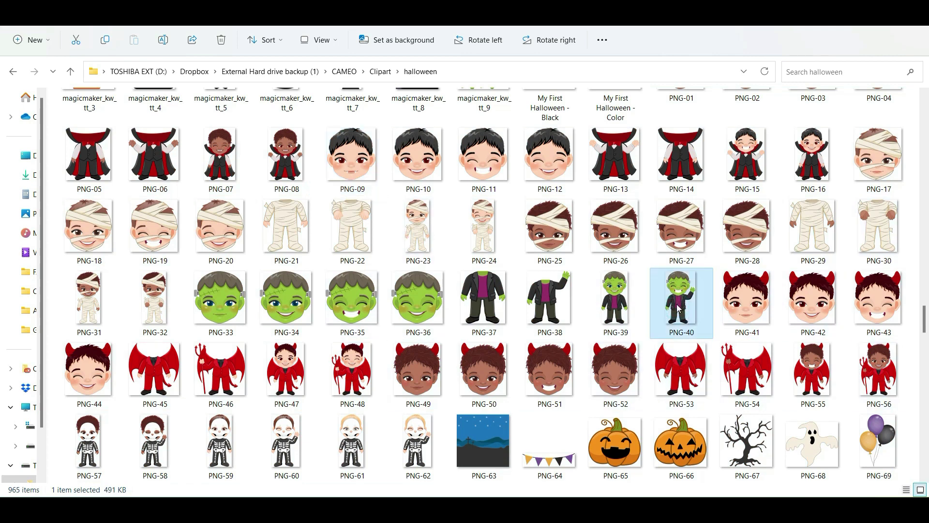
left_click_drag(680, 302, 321, 215)
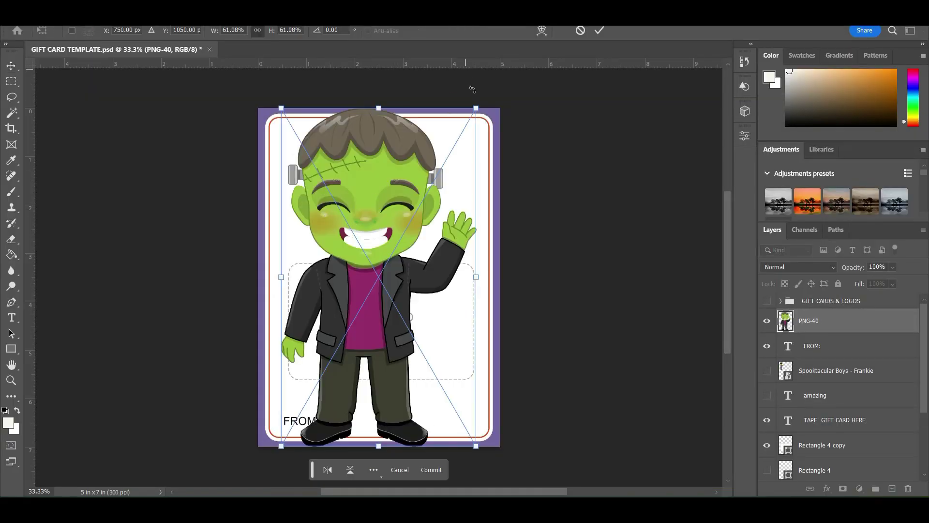
Scale the Frankenstein clipart to about 39.5% and position it in the card's upper-left area, overlapping the placeholder
left_click_drag(475, 108, 423, 263)
left_click_drag(344, 281, 319, 161)
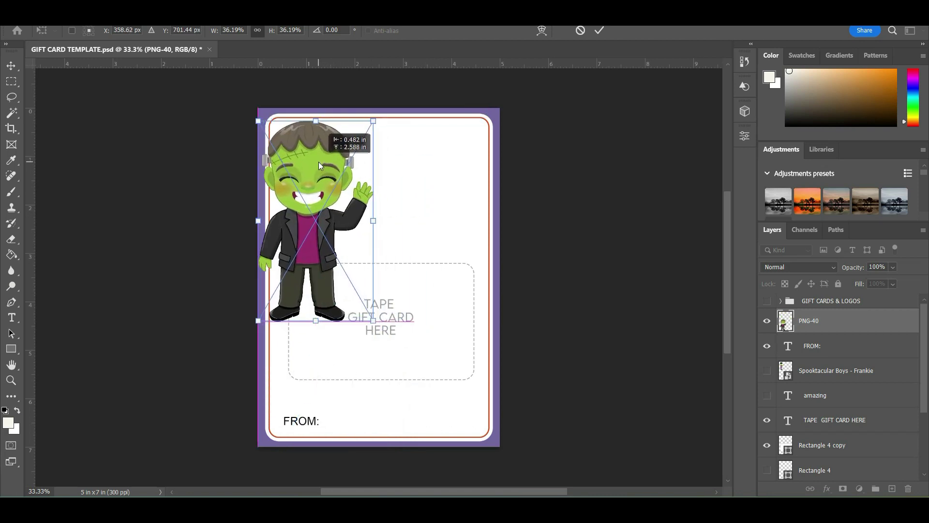
left_click_drag(375, 318, 391, 333)
left_click_drag(325, 247, 330, 251)
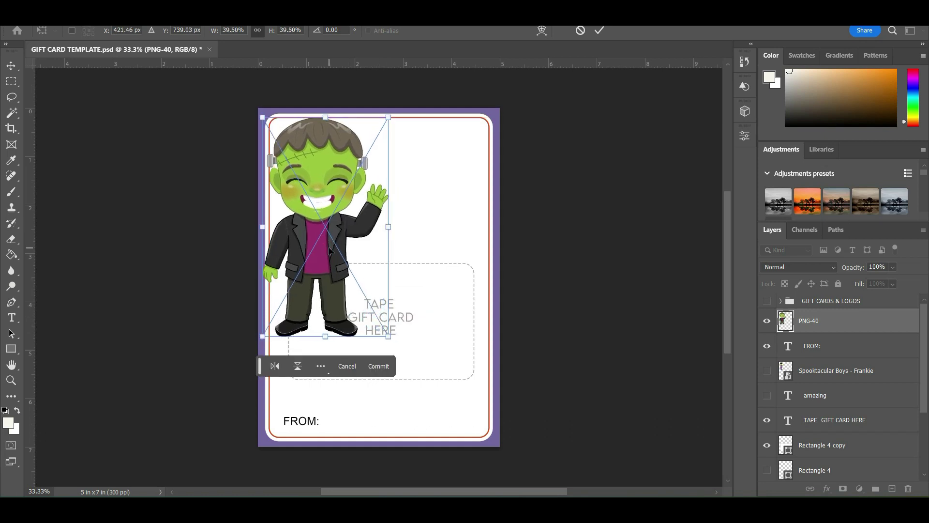
key("Return")
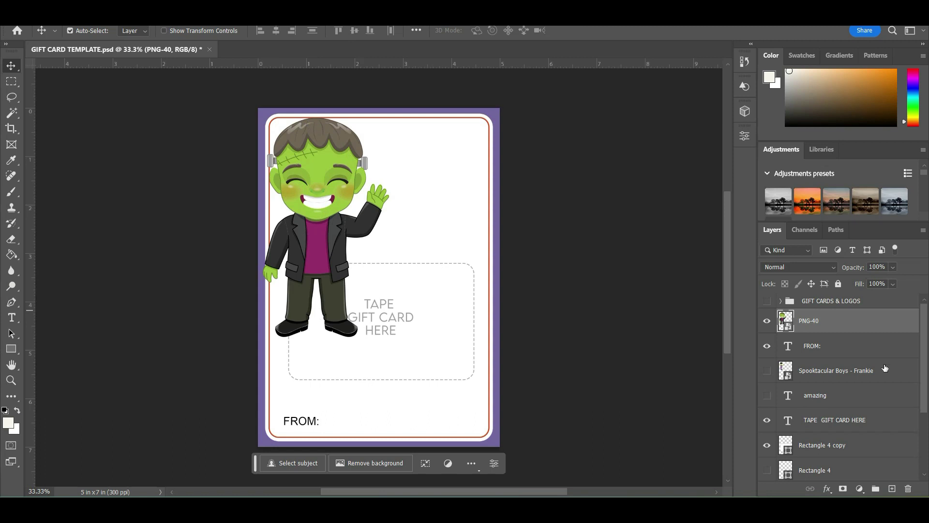
Move the PNG-40 layer directly above Rounded Rectangle 1 copy, behind the gift card placeholder, and leave it selected
left_click_drag(853, 327, 841, 379)
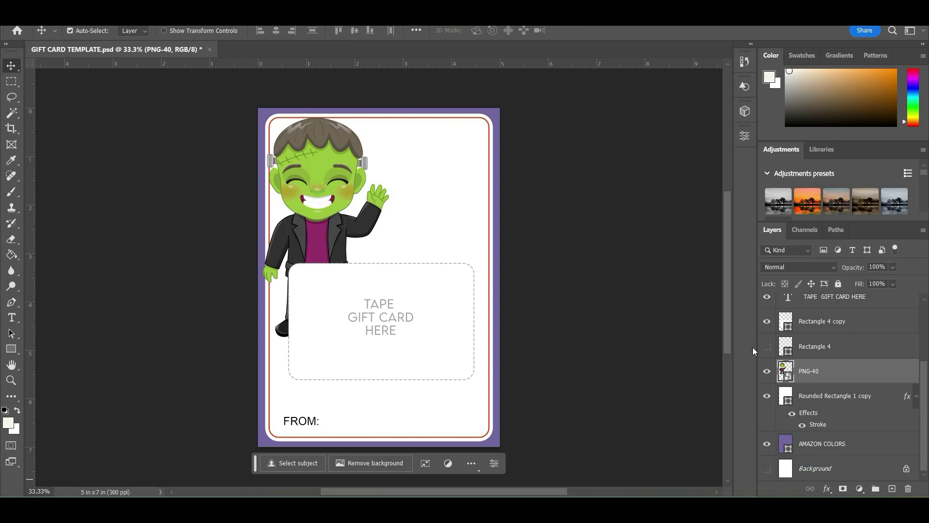
left_click(464, 164)
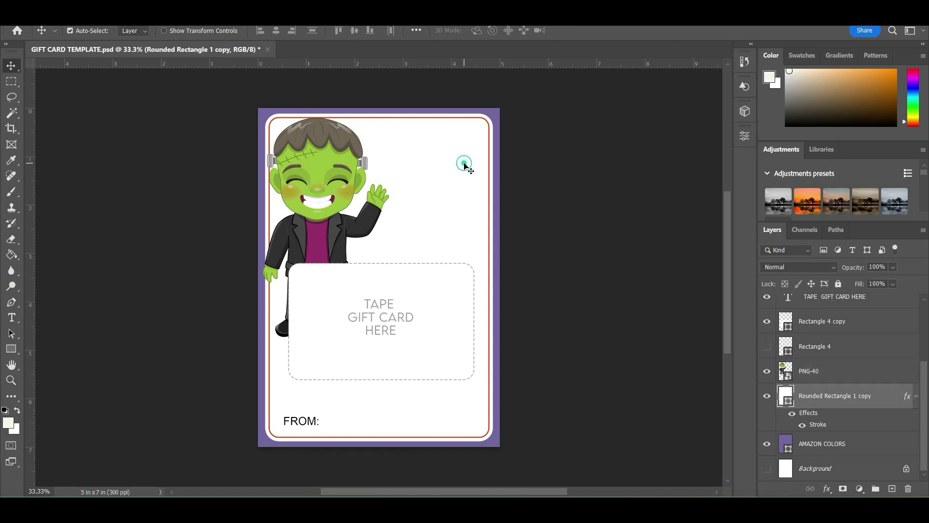
left_click(814, 370)
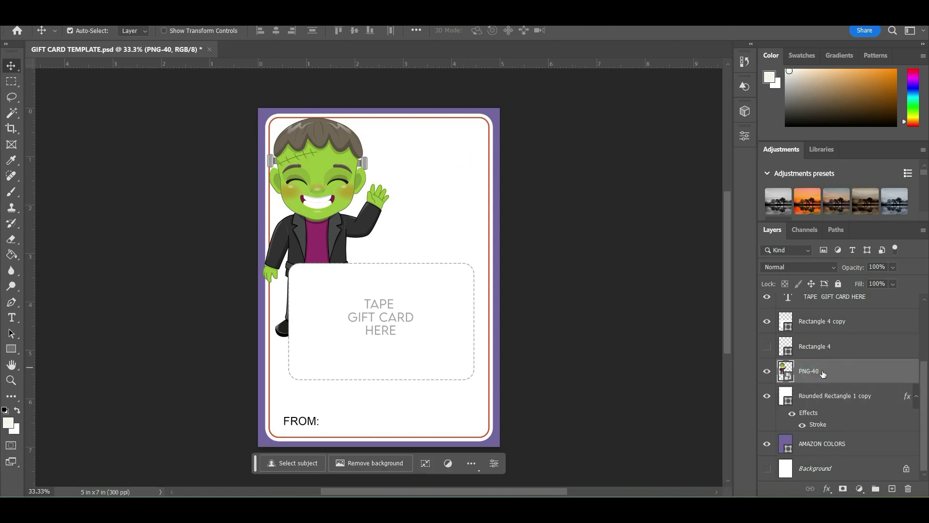
Clip the PNG-40 Frankenstein layer to Rounded Rectangle 1 copy and shift the clipart slightly toward the card's left edge
right_click(823, 373)
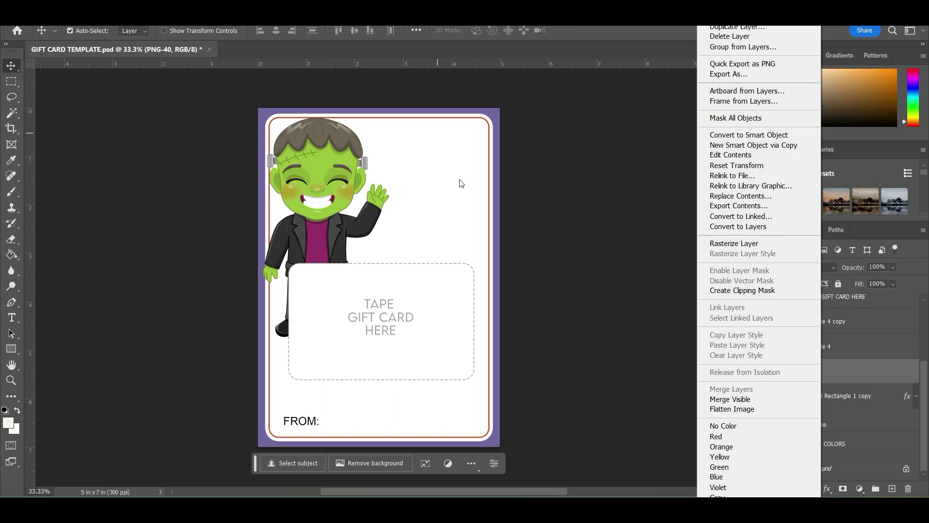
left_click(755, 291)
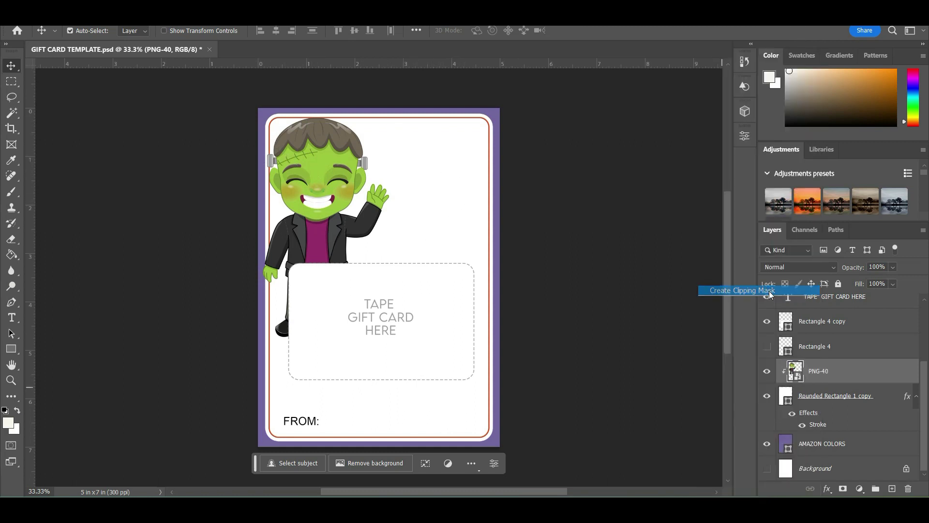
mouse_move(320, 190)
left_mouse_down()
mouse_move(312, 190)
mouse_move(337, 191)
mouse_move(309, 184)
left_mouse_up()
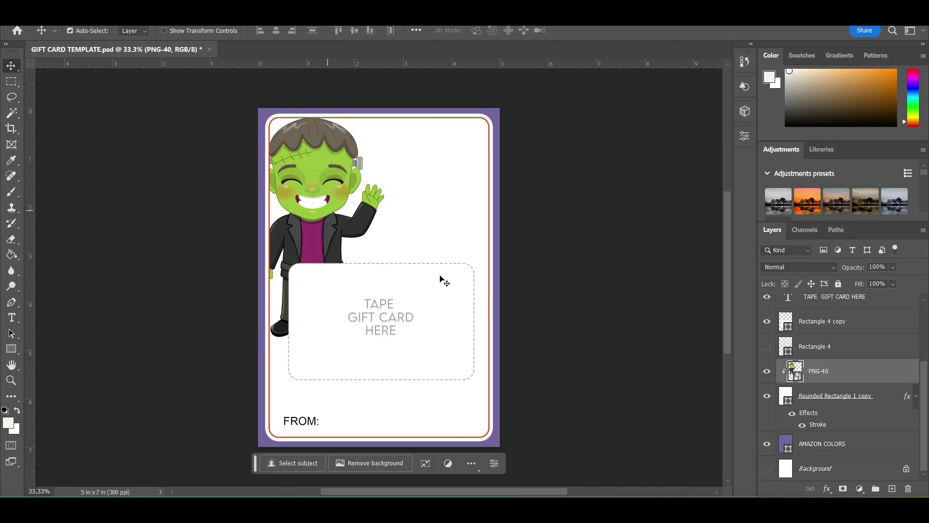
Nudge the clipped Frankenstein clipart slightly to the right within the card's orange border
left_click(349, 205)
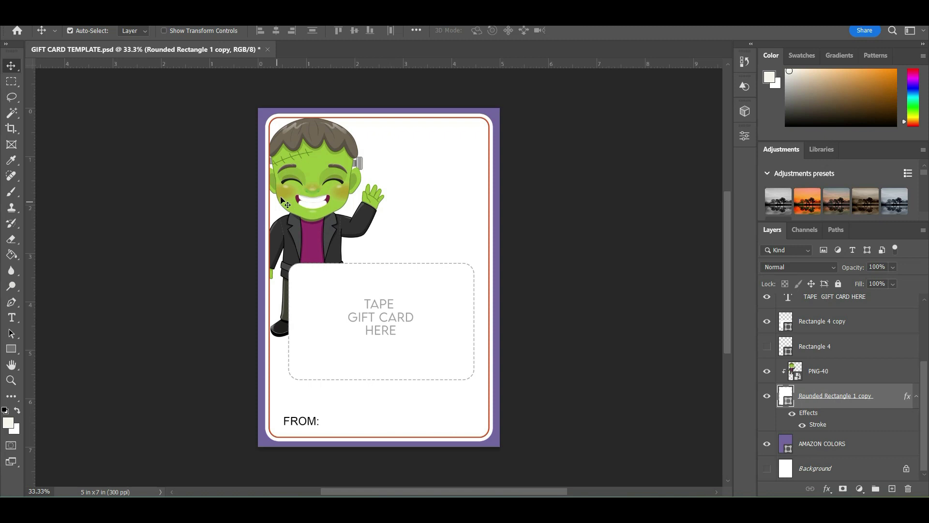
left_click(319, 186)
key("Right")
key("Right")
key("Right")
key("Right")
key("Right")
key("Right")
key("Right")
key("Right")
key("Right")
key("Right")
key("Right")
key("Right")
key("Right")
key("Right")
key("Right")
key("Right")
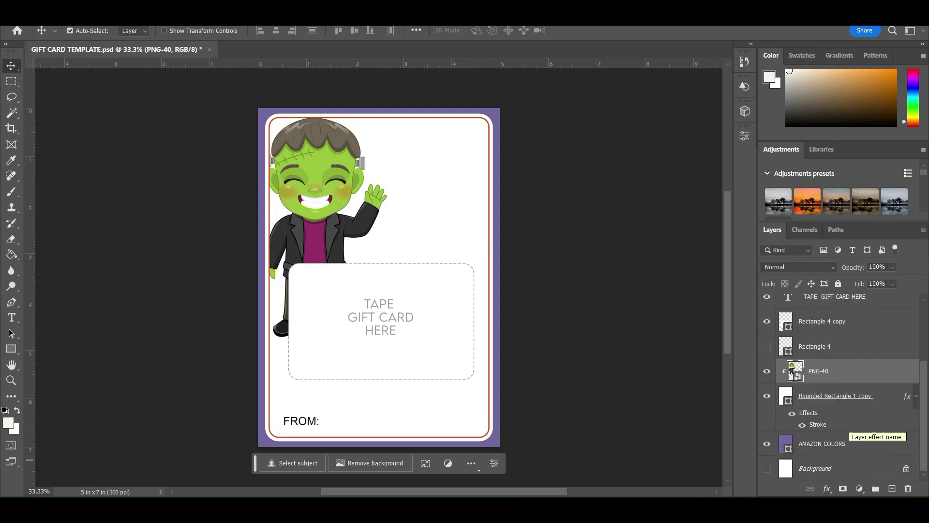
Add the text FRANKLY in Hello Crush Regular, 24 pt, on a new layer above PNG-40, beside Frankenstein's head
left_click(892, 489)
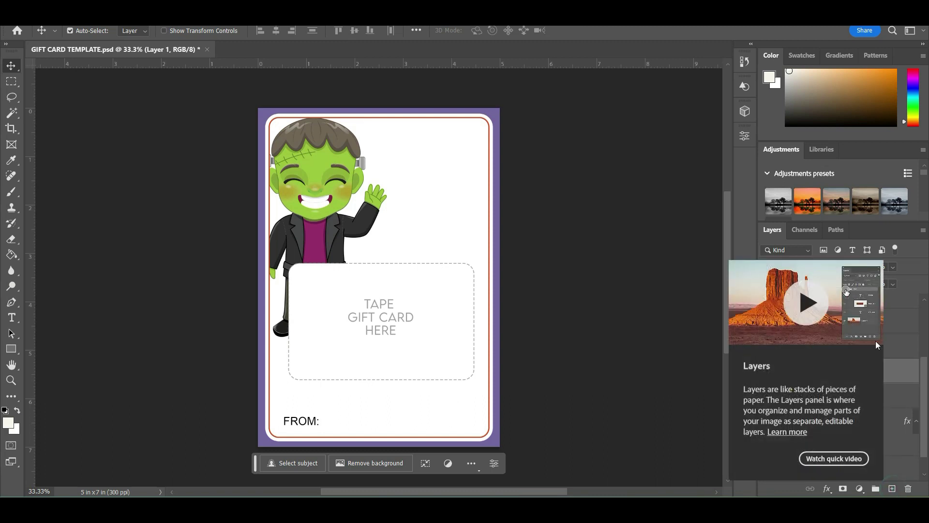
left_click(12, 318)
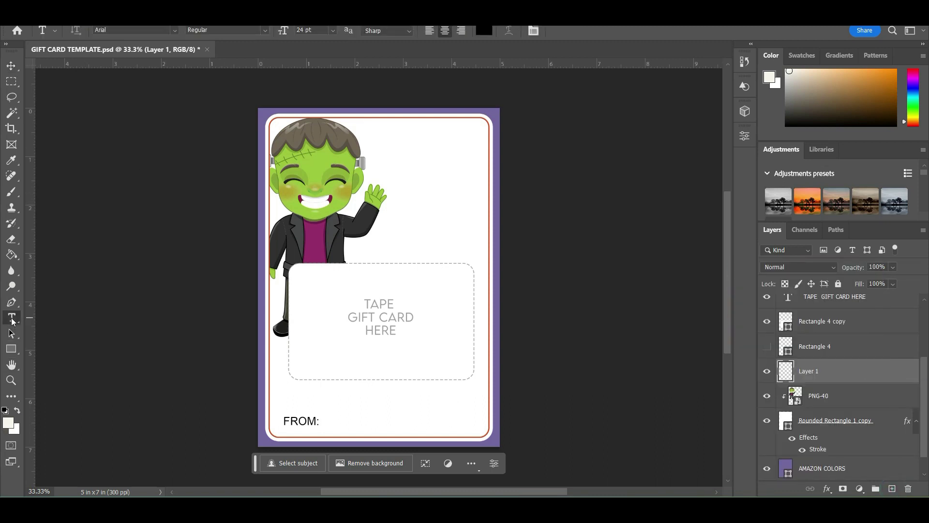
left_click(135, 29)
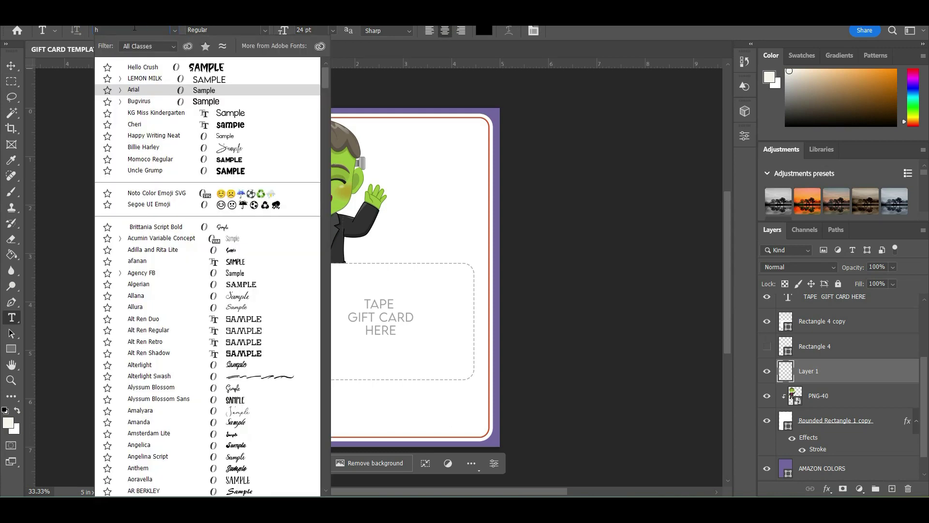
type("hello")
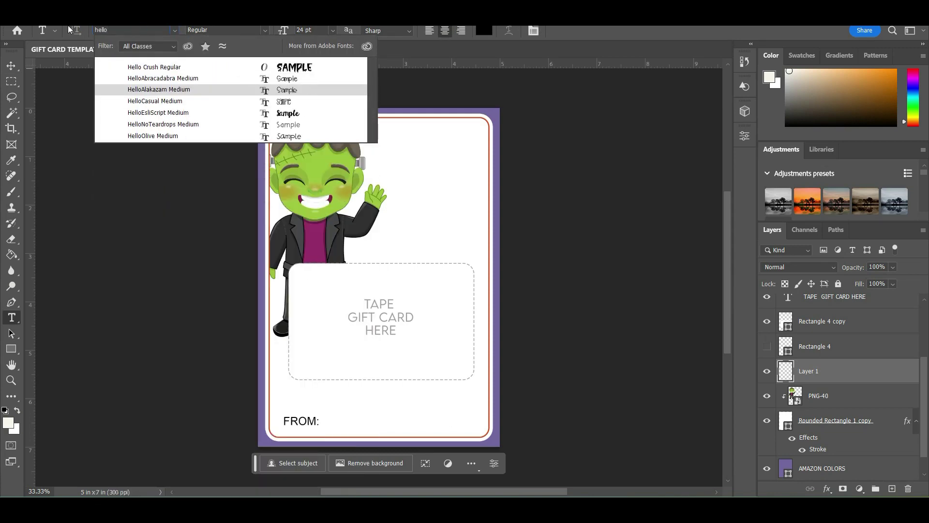
left_click(194, 70)
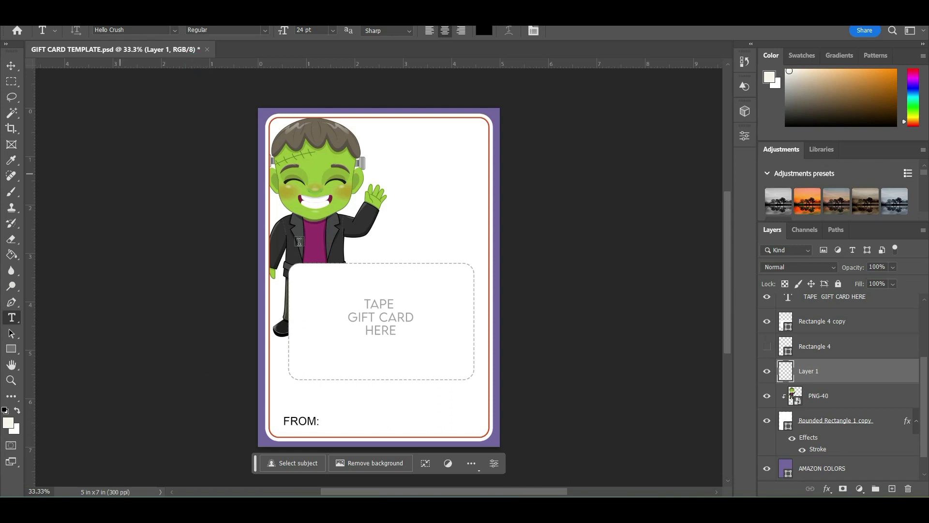
left_click(390, 159)
key("Caps_Lock")
type("FRANK")
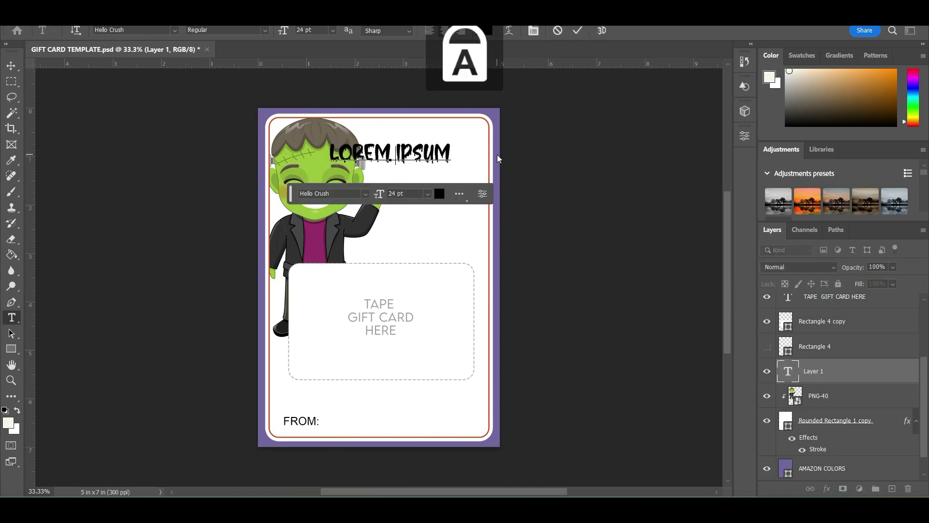
type("LY M")
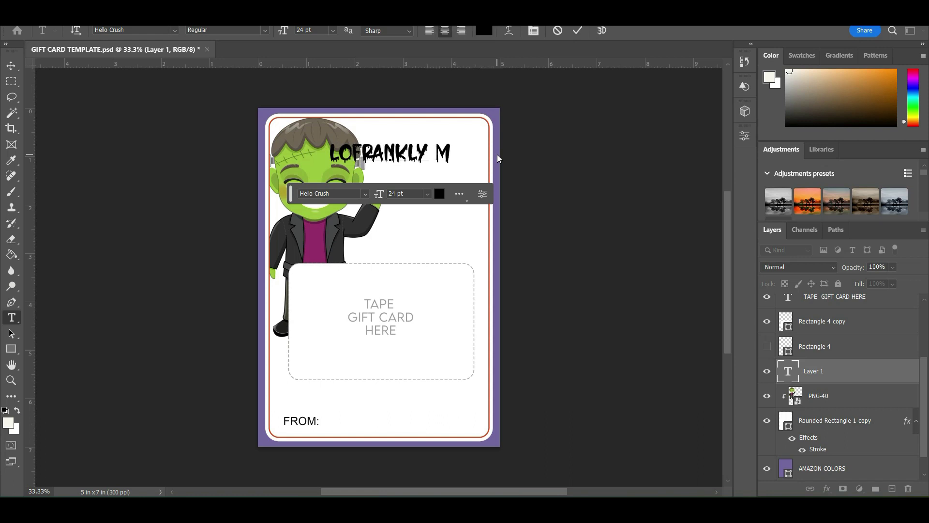
left_click(10, 66)
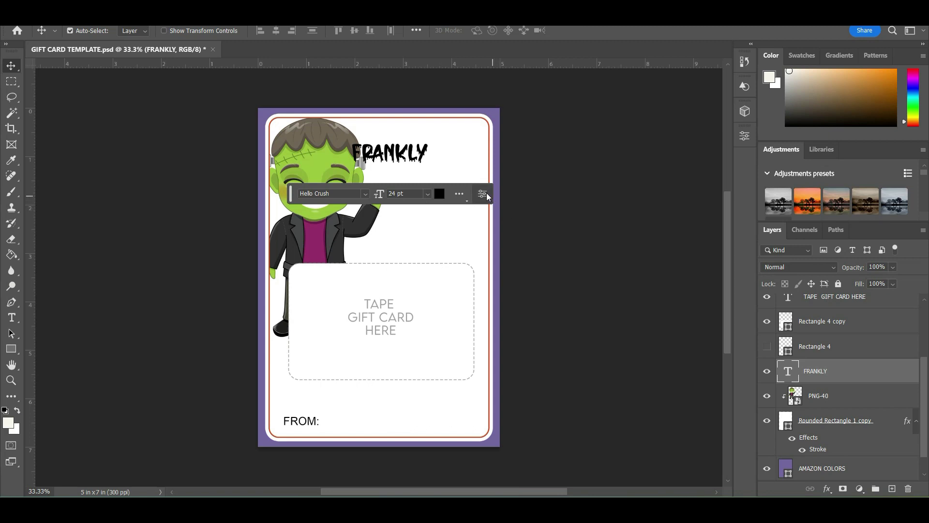
Enlarge the FRANKLY text to 48 pt, scale it down to about 44.5 pt, and place it in the card's upper-right corner
left_click(427, 194)
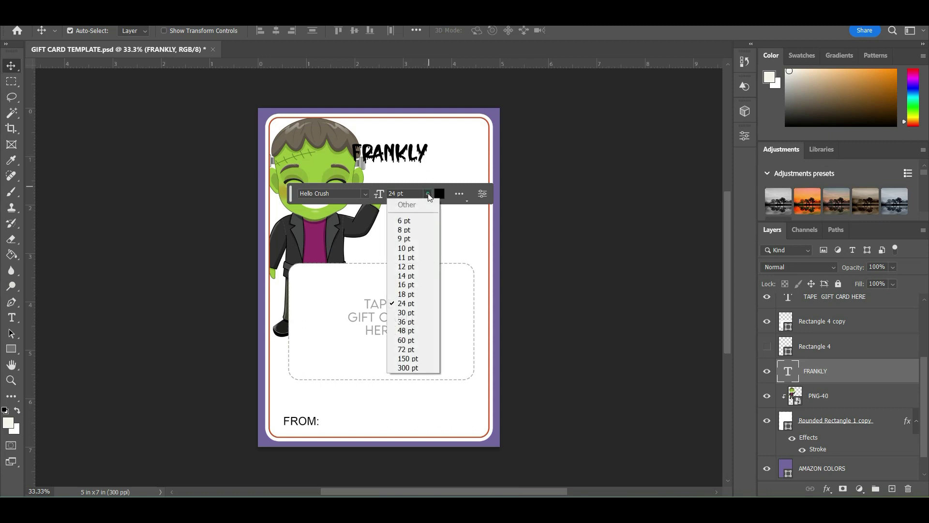
left_click(422, 330)
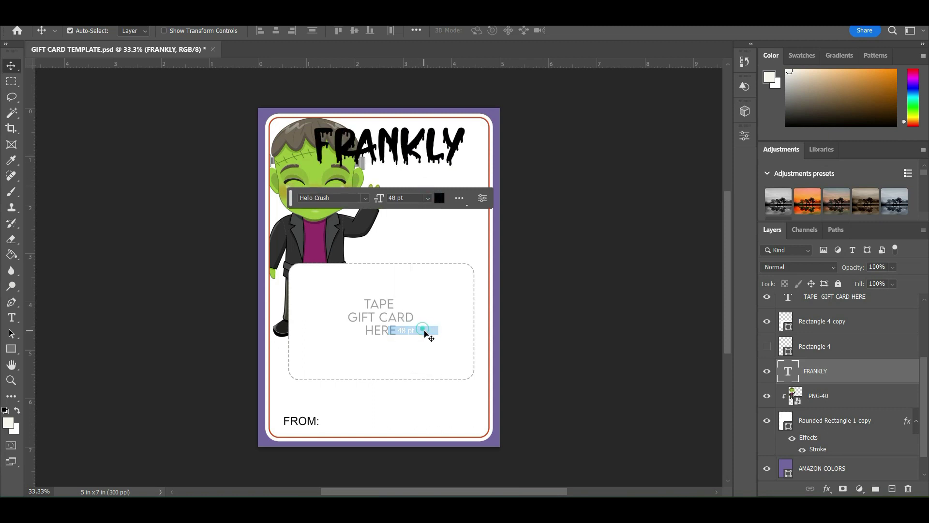
left_click(455, 143)
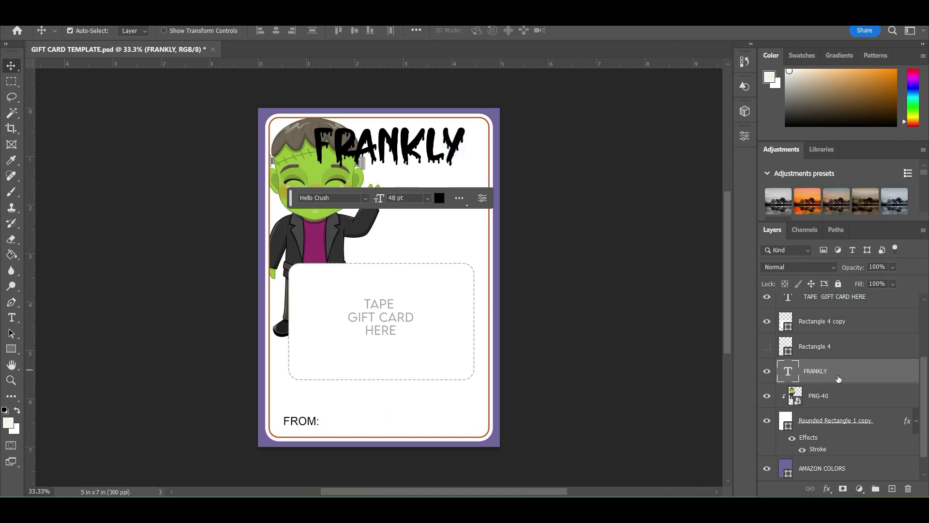
key("ctrl")
key("ctrl+t")
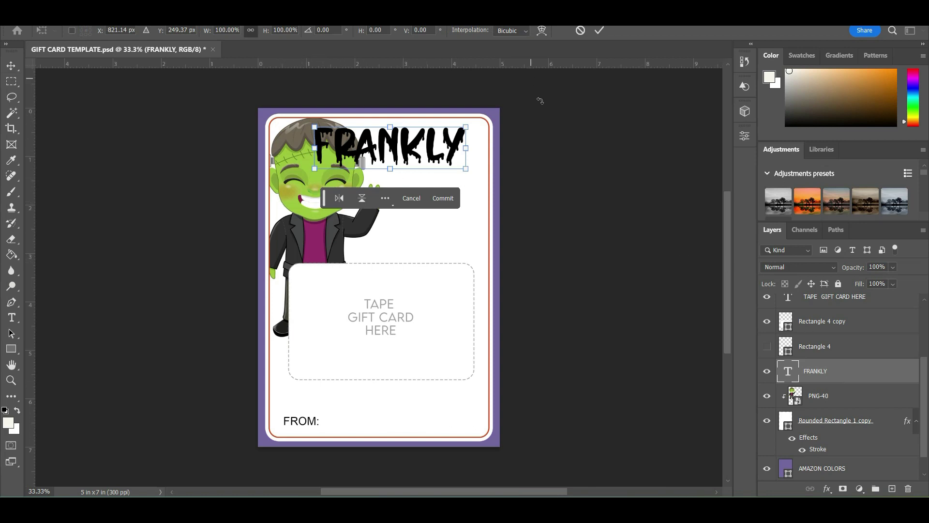
mouse_move(465, 127)
left_mouse_down()
mouse_move(473, 121)
mouse_move(428, 154)
mouse_move(455, 131)
mouse_move(440, 155)
mouse_move(474, 142)
left_mouse_up()
key("Return")
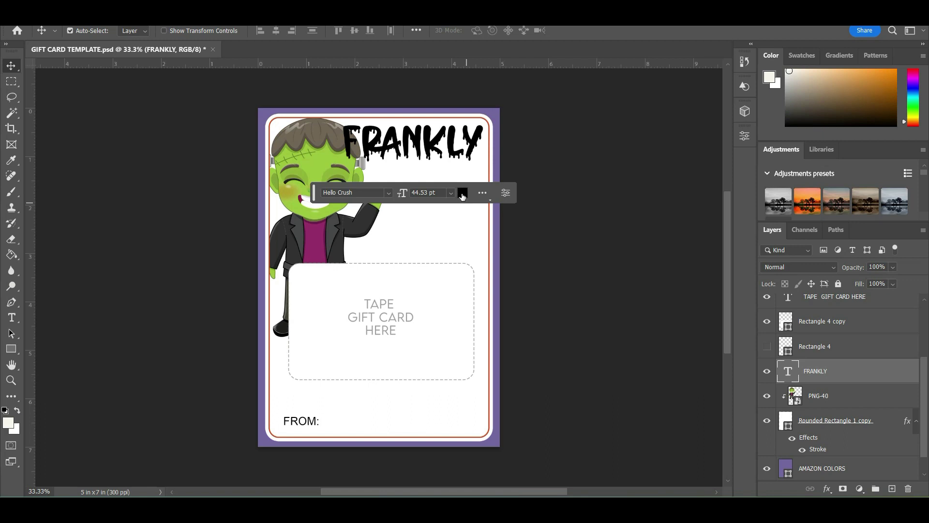
Recolor the FRANKLY text with the light green 9cc43e sampled from Frankenstein's face
left_click(462, 194)
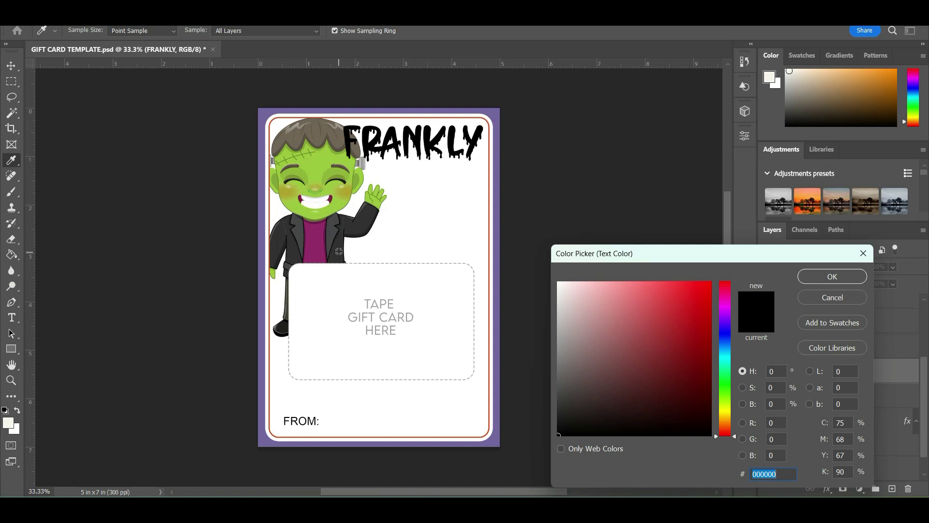
left_click(339, 159)
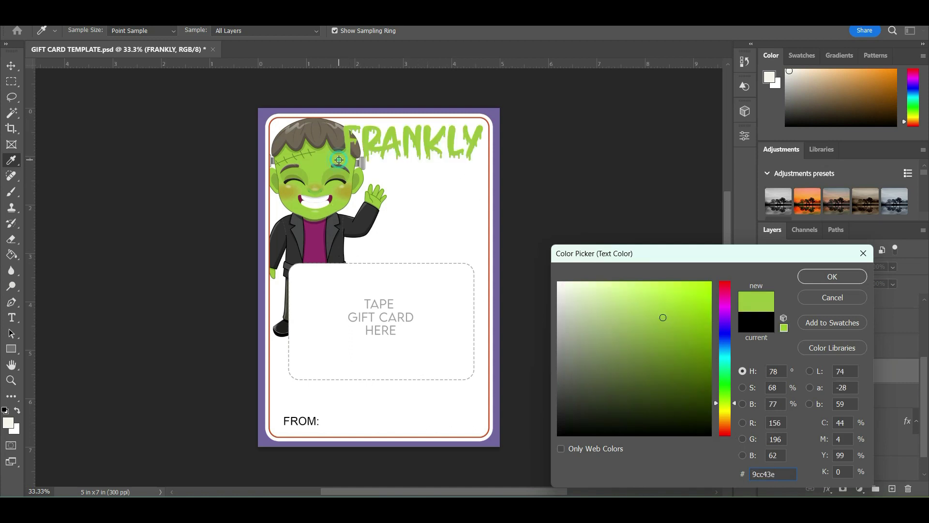
left_click(290, 178)
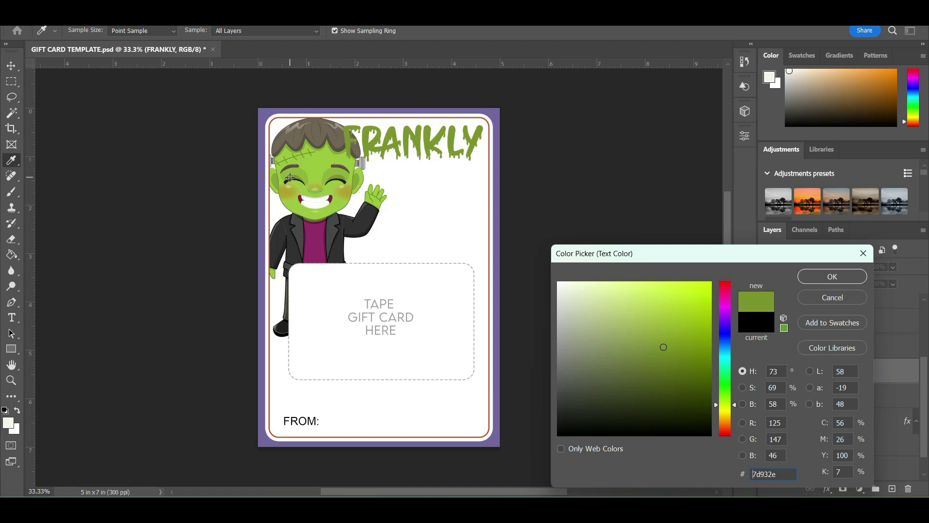
left_click(311, 172)
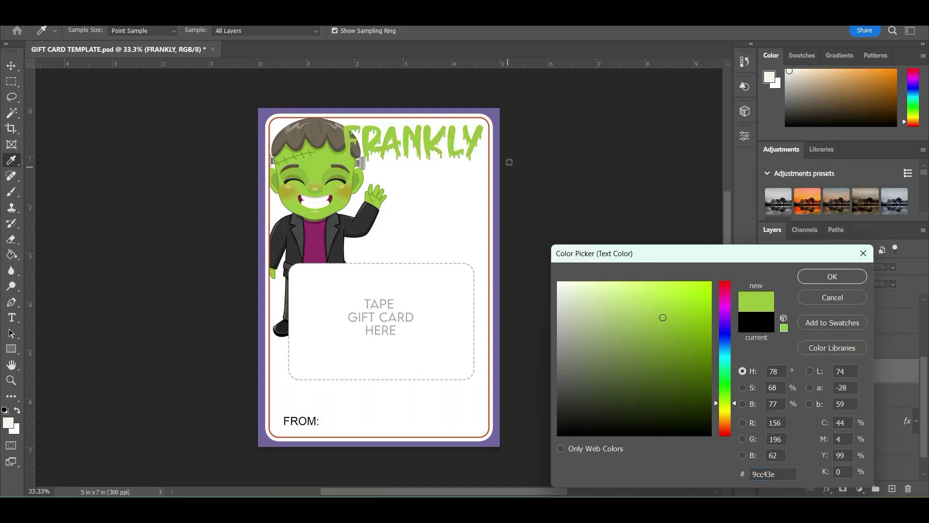
left_click(855, 276)
Scale the FRANKLY text down to about 37.1 pt so it clears Frankenstein's head, and nudge it slightly up and left
key("ctrl+t")
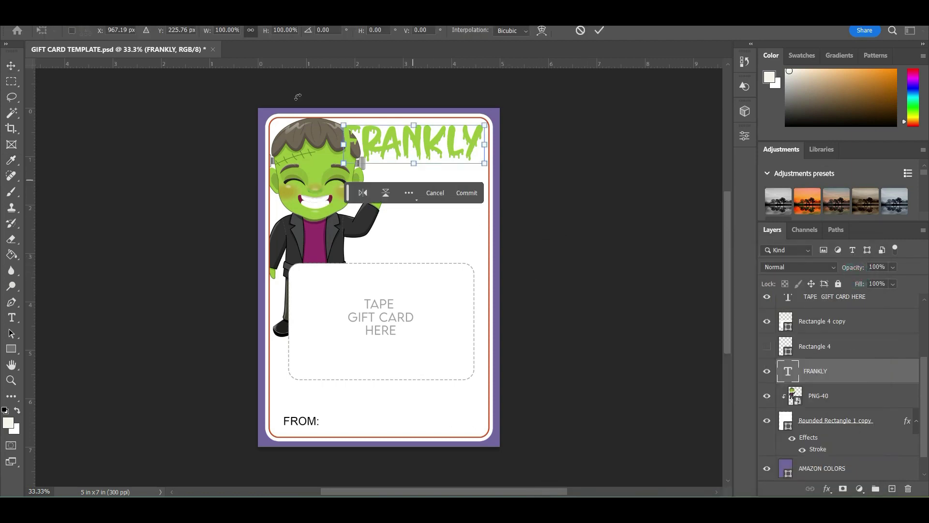
left_click_drag(343, 122, 365, 135)
key("Return")
key("Up")
key("Up")
key("Up")
key("Up")
key("Up")
key("Up")
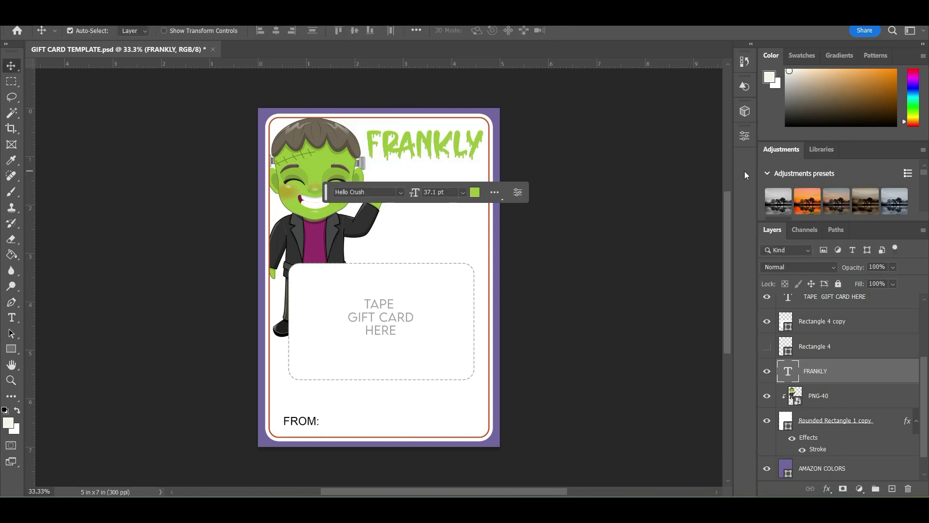
key("Left")
key("Left")
key("Left")
key("Left")
key("Up")
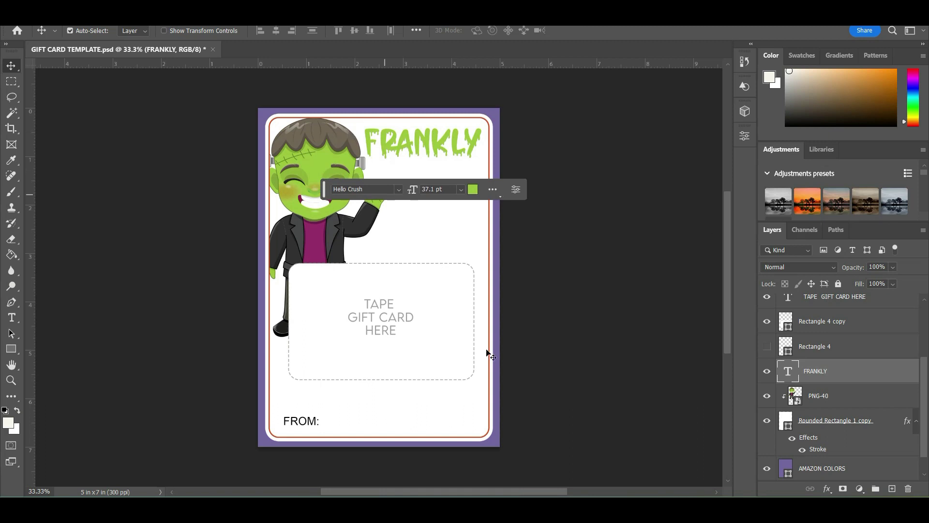
Add the three-line text MY CHILD MAY / BE THE REASON / YOU NEED in LEMON MILK Regular on a new layer below FRANKLY
left_click(892, 488)
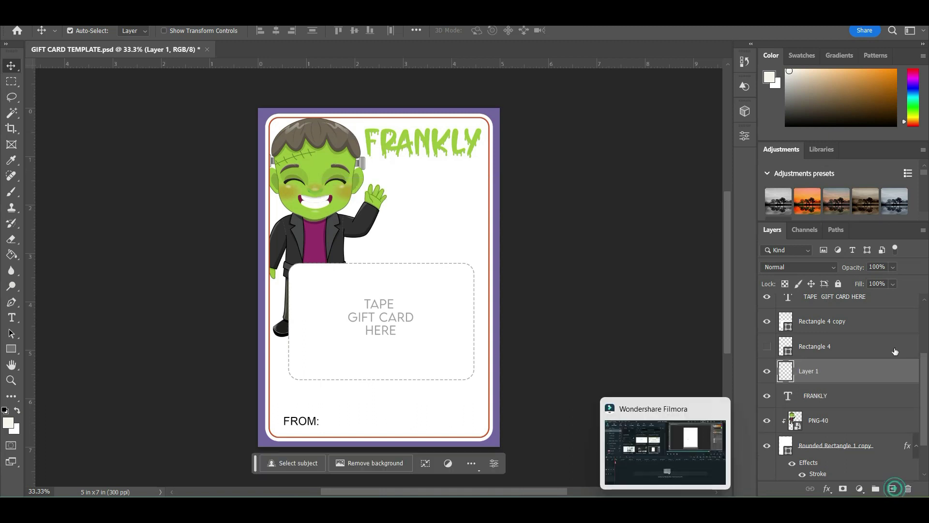
left_click(11, 303)
left_click(11, 316)
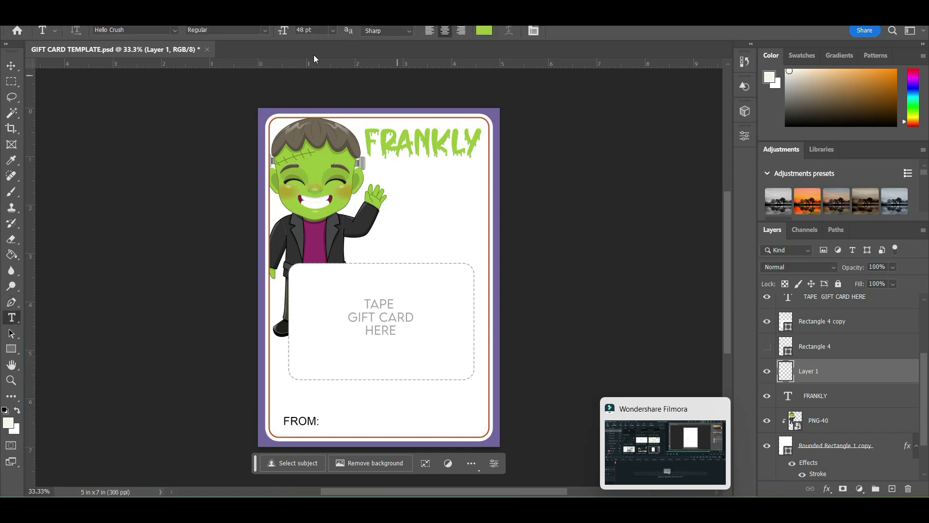
left_click(175, 30)
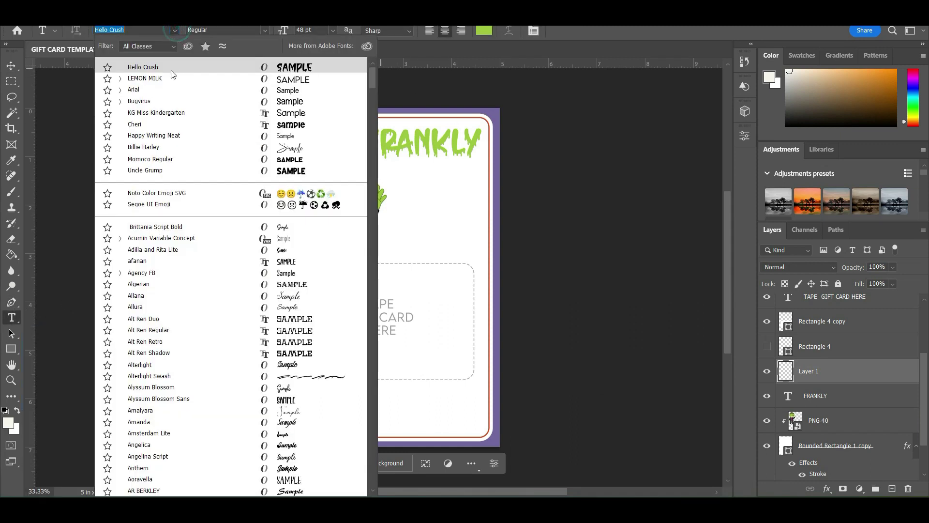
left_click(160, 83)
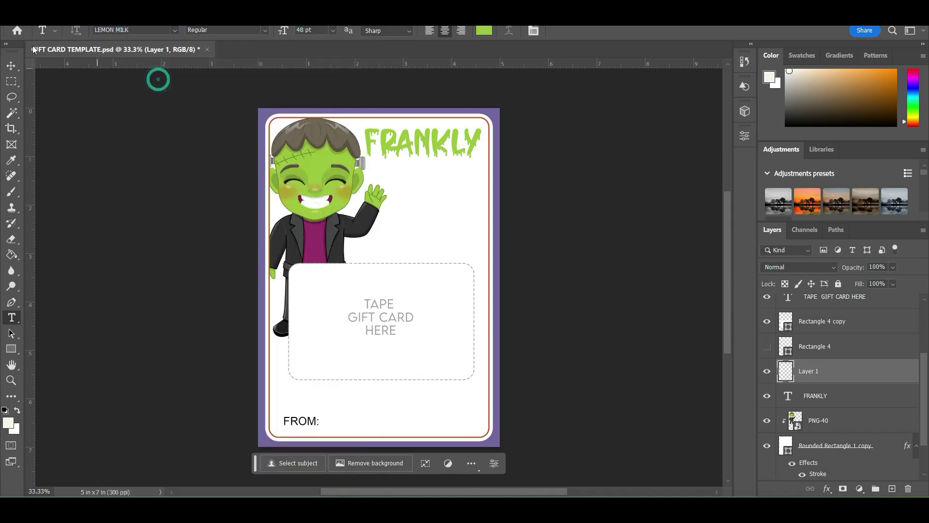
left_click(416, 213)
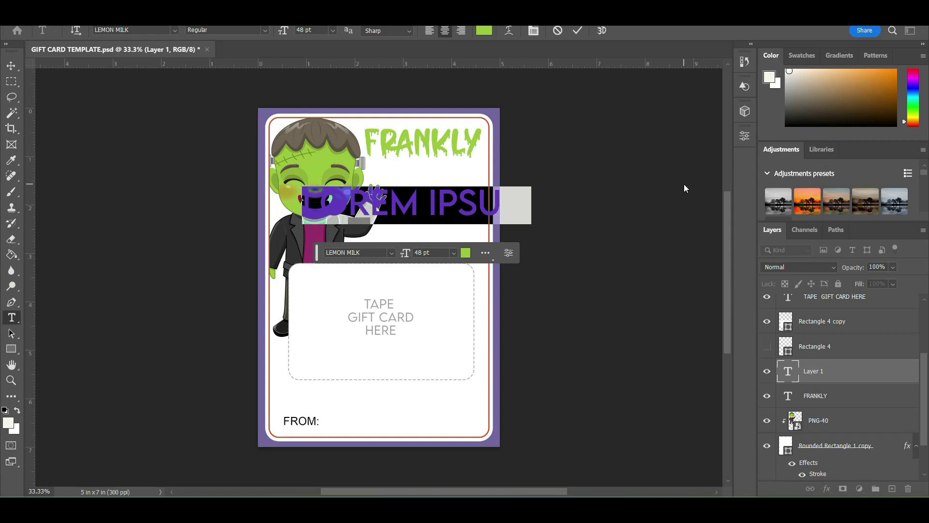
type("MY CHILD")
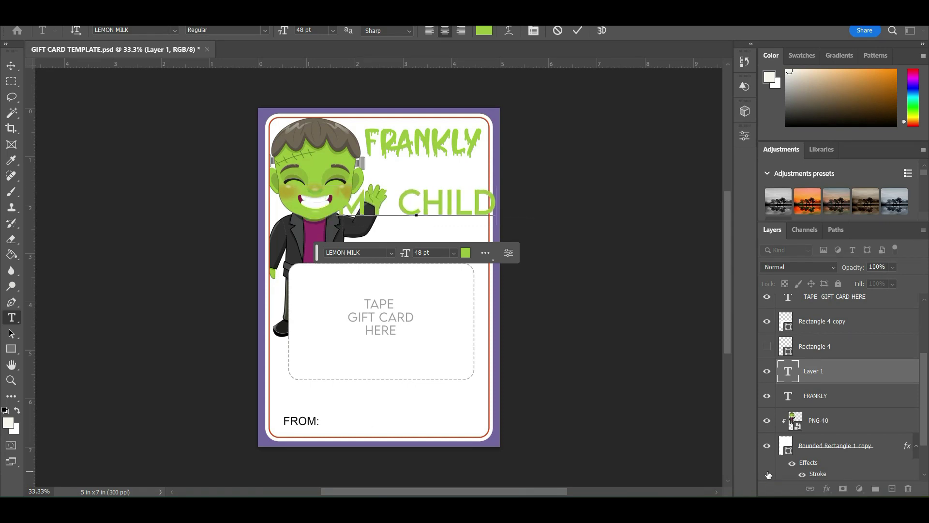
type(" MAY")
key("Return")
type("BE THE")
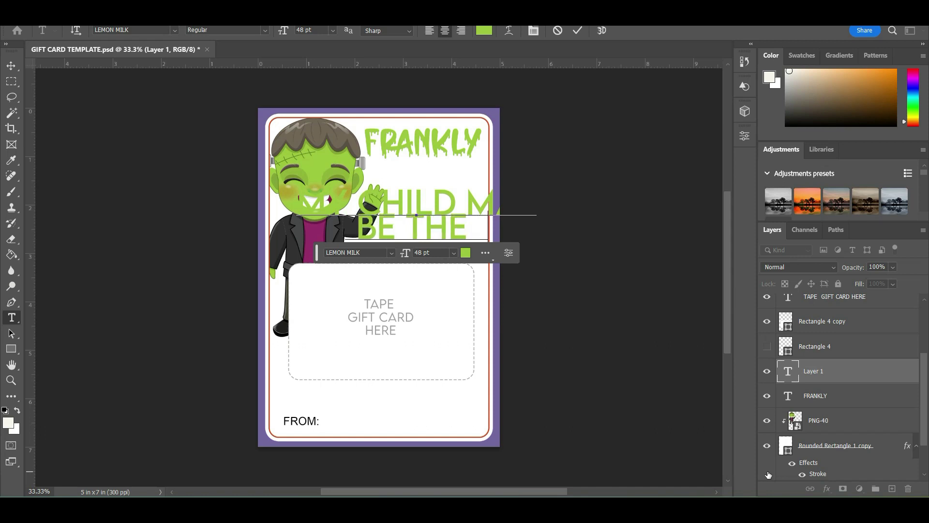
type(" REASO YOU NEED")
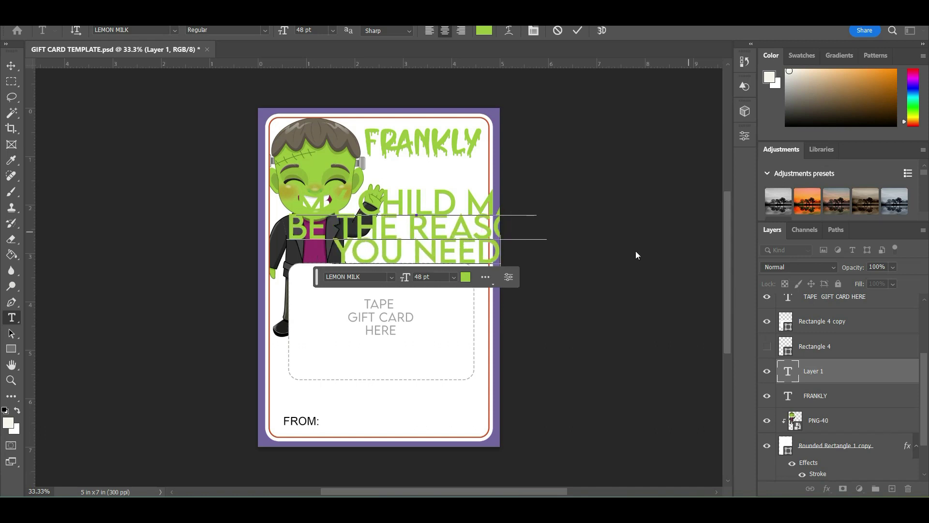
Set the whole three-line MY CHILD MAY text to 24 pt
key("ctrl+a")
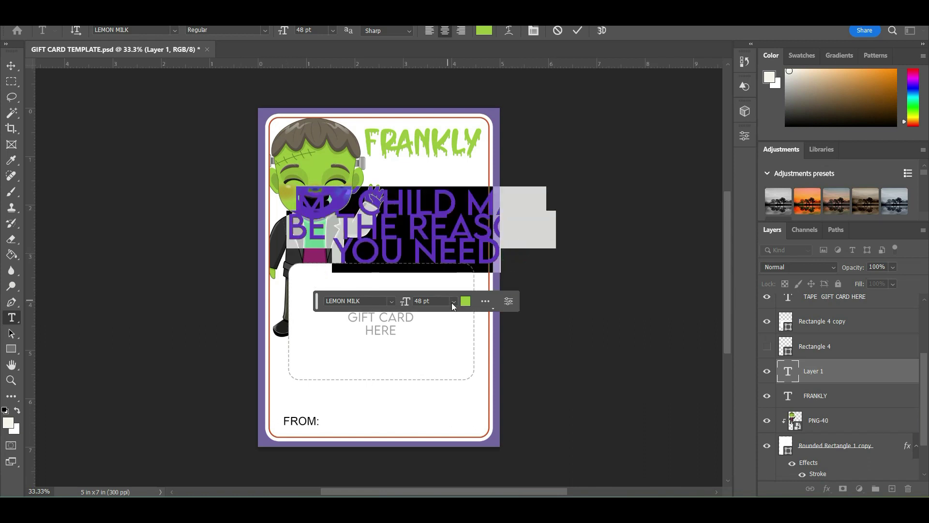
left_click(453, 301)
left_click(438, 408)
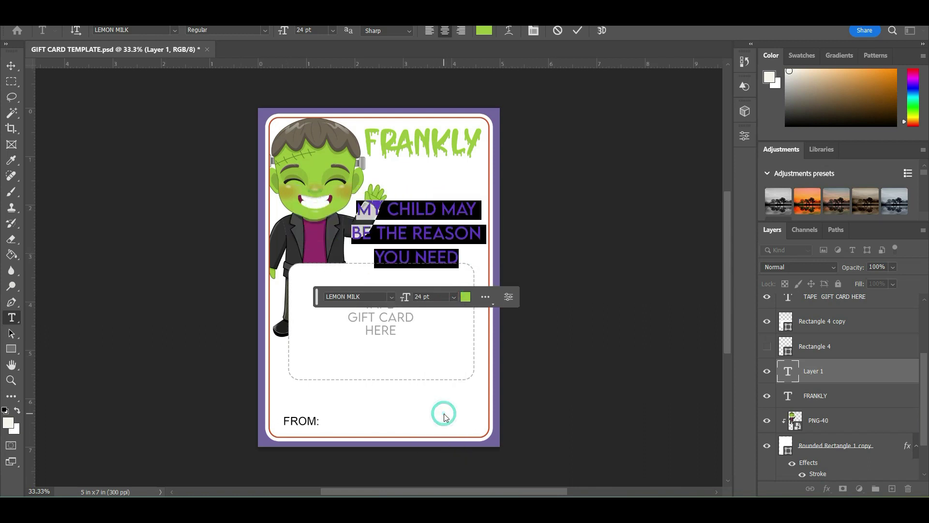
Recolor the three-line MY CHILD MAY text black (000000) and commit the text edit
left_click(466, 296)
left_click_drag(616, 322, 469, 479)
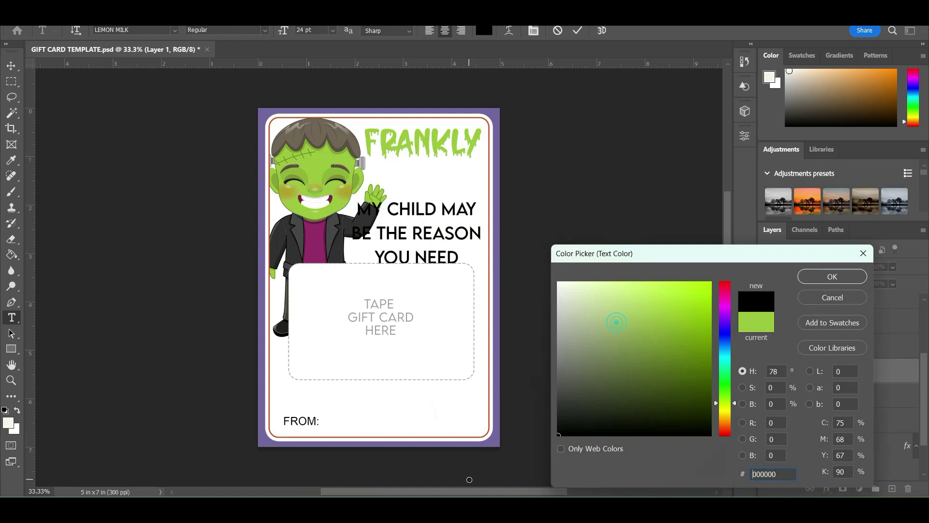
left_click(832, 277)
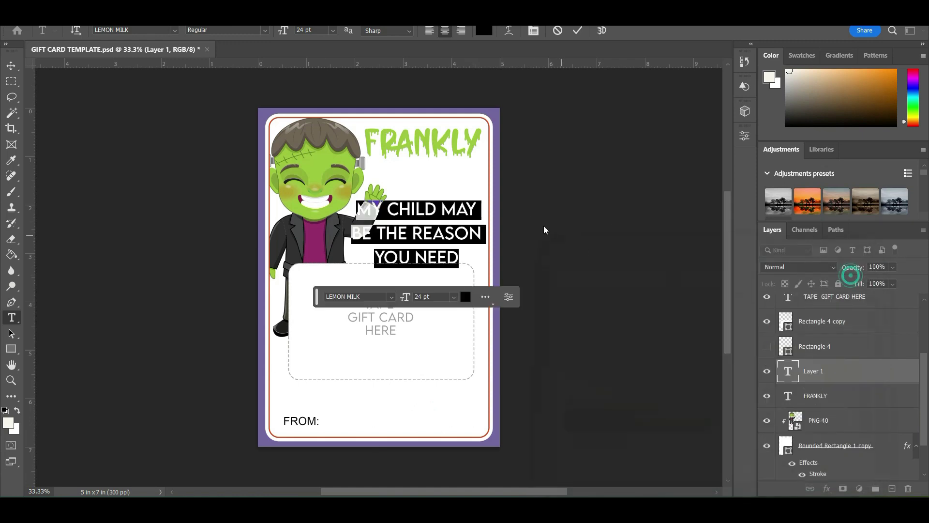
left_click(91, 129)
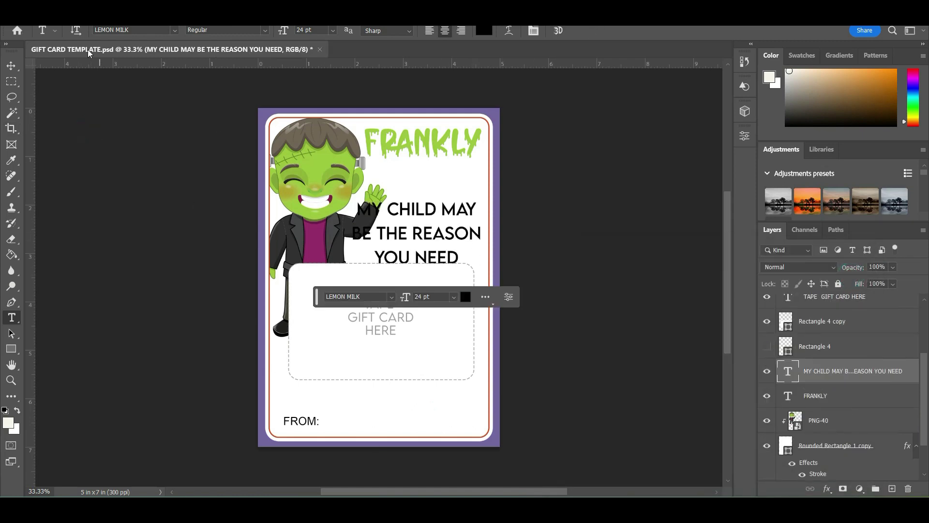
Move the three-line MY CHILD MAY text up to sit just below FRANKLY, and shift Frankenstein left to clear it
left_click(6, 65)
left_click_drag(454, 234, 455, 195)
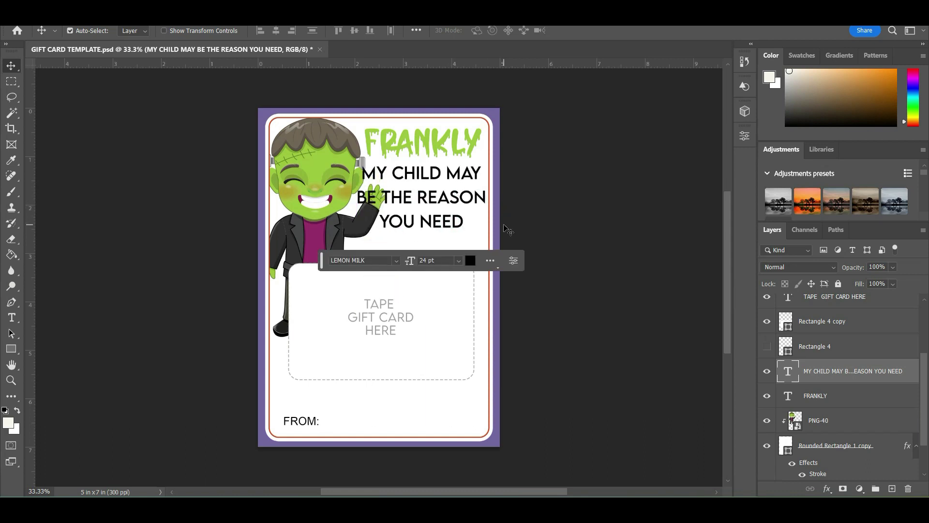
left_click_drag(332, 211, 312, 208)
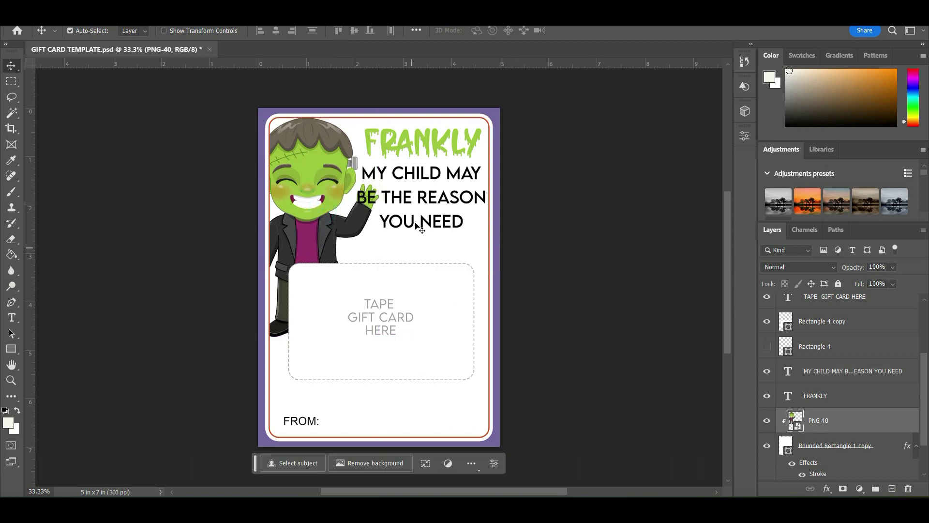
left_click(443, 202)
left_click_drag(442, 202, 442, 201)
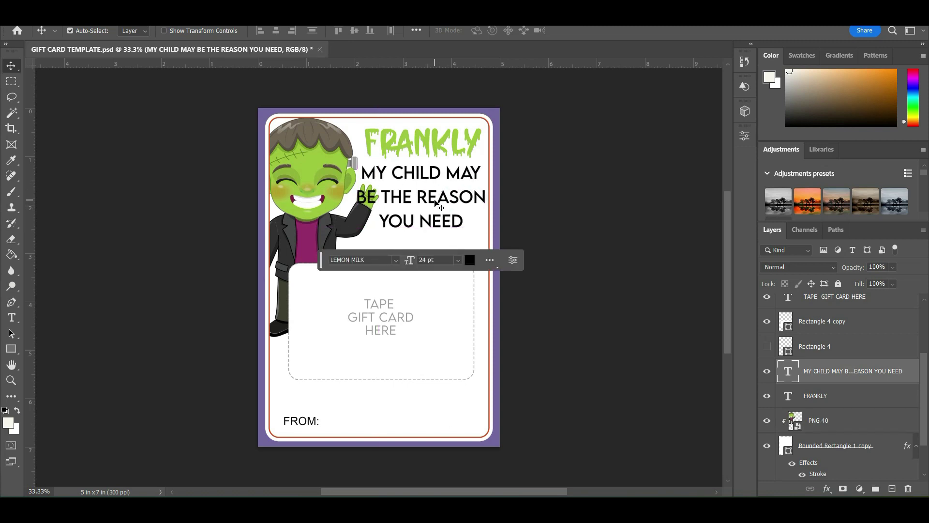
Set the leading of the three-line MY CHILD MAY text to 24 pt
left_click(513, 260)
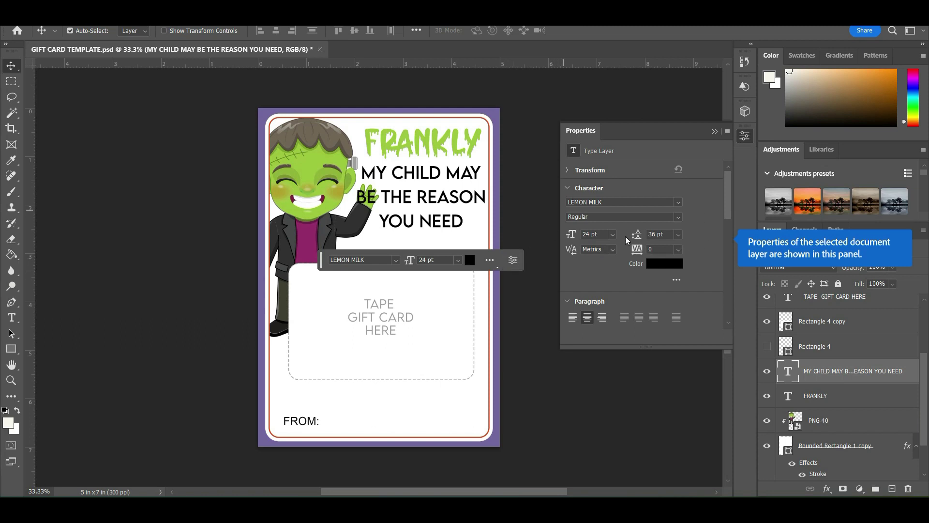
left_click(679, 236)
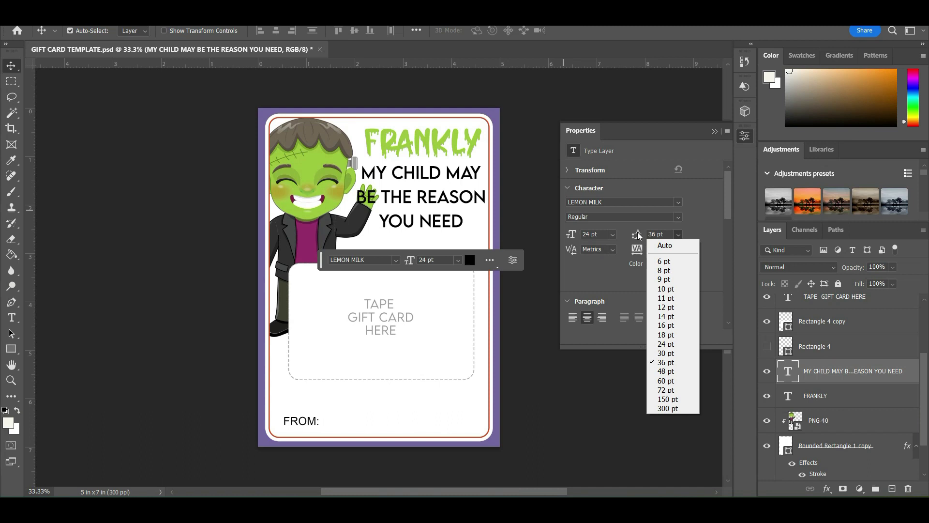
left_click(662, 335)
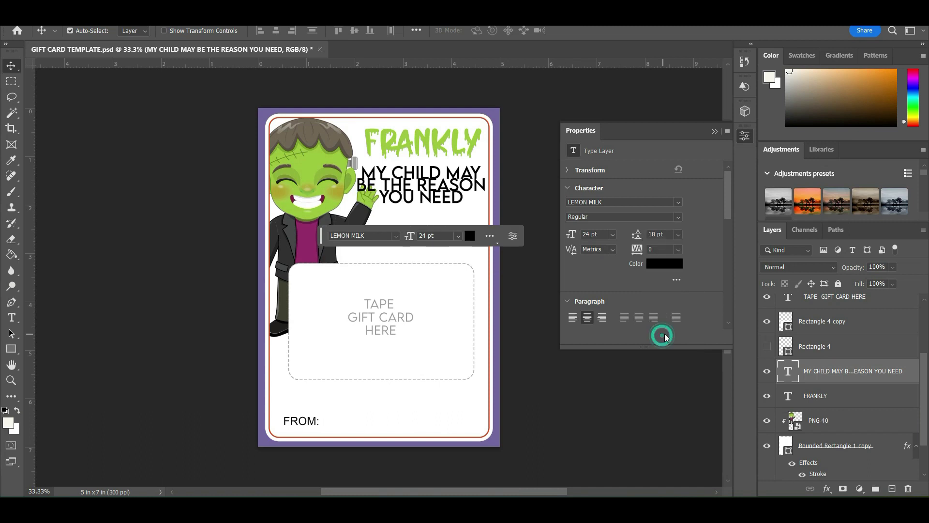
left_click(679, 235)
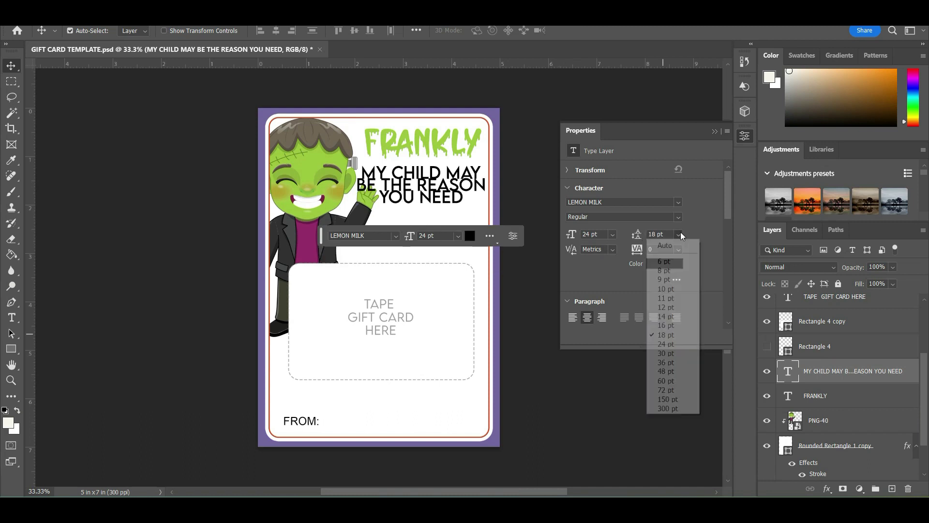
left_click(659, 343)
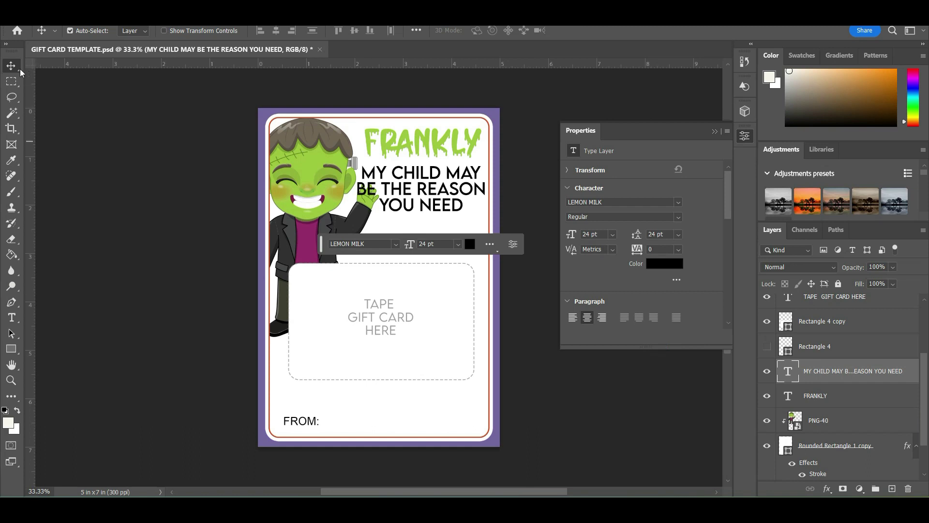
left_click(71, 280)
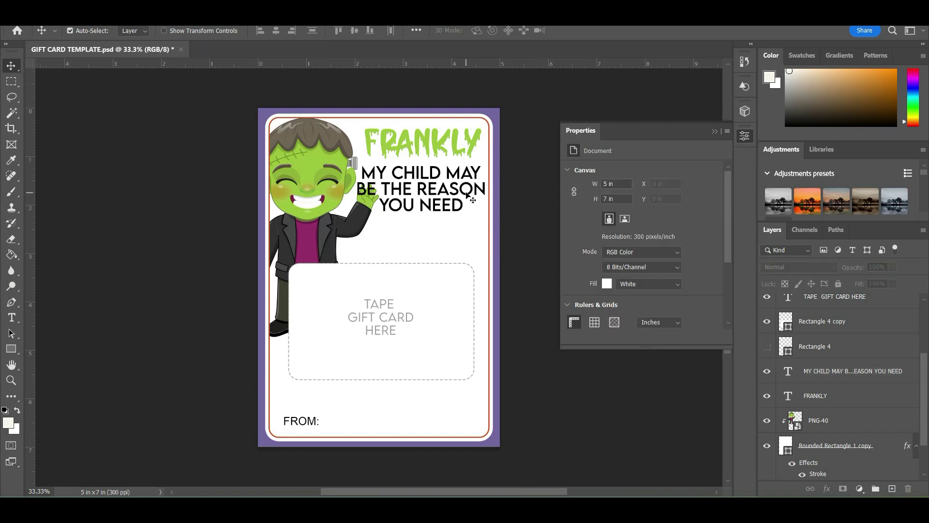
Shift Frankenstein further left, then scale the three-line text to about 21.78 pt and place it below FRANKLY beside his hand
mouse_move(317, 197)
left_mouse_down()
mouse_move(297, 184)
mouse_move(305, 189)
left_mouse_up()
left_click(441, 193)
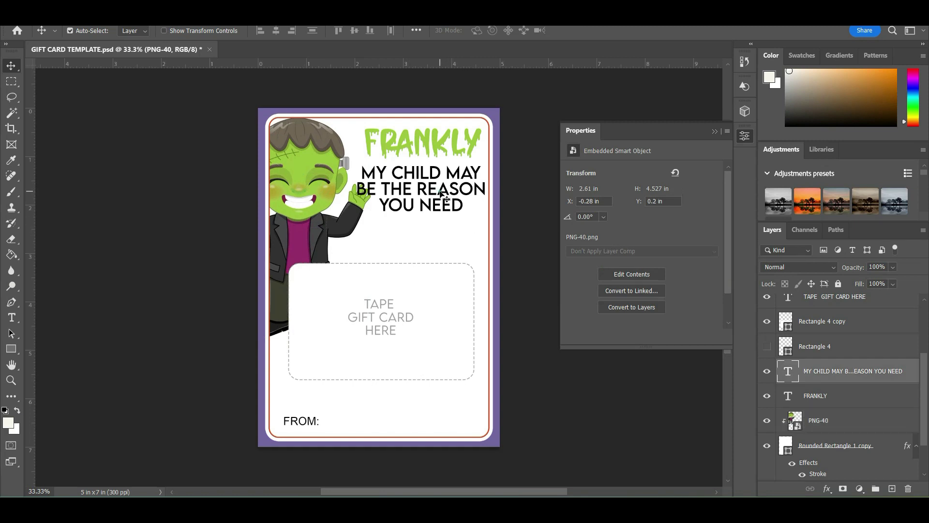
key("ctrl+t")
left_click_drag(359, 160, 367, 169)
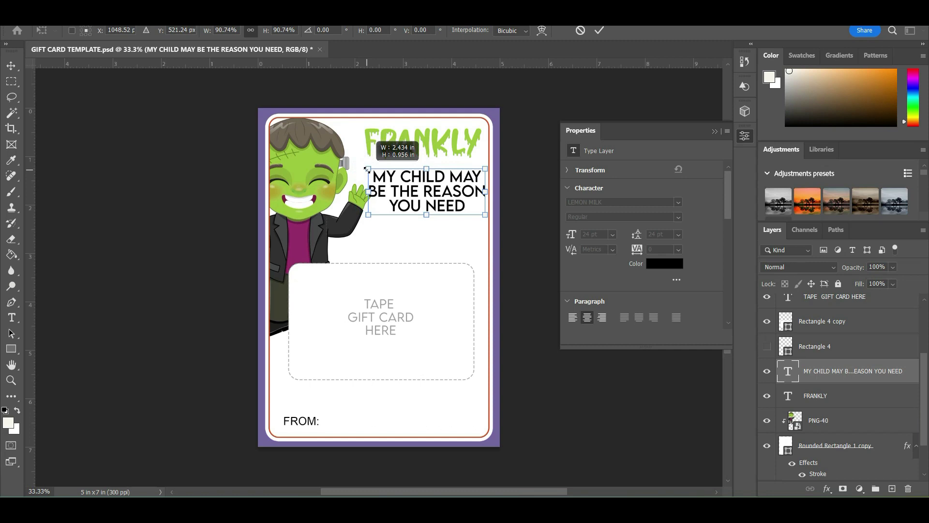
key("Return")
left_click_drag(446, 191, 445, 187)
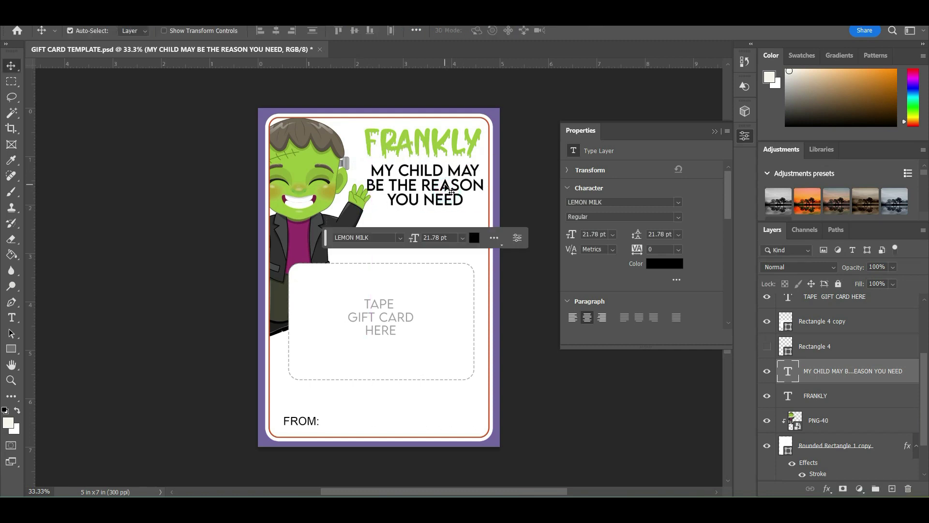
left_click(534, 315)
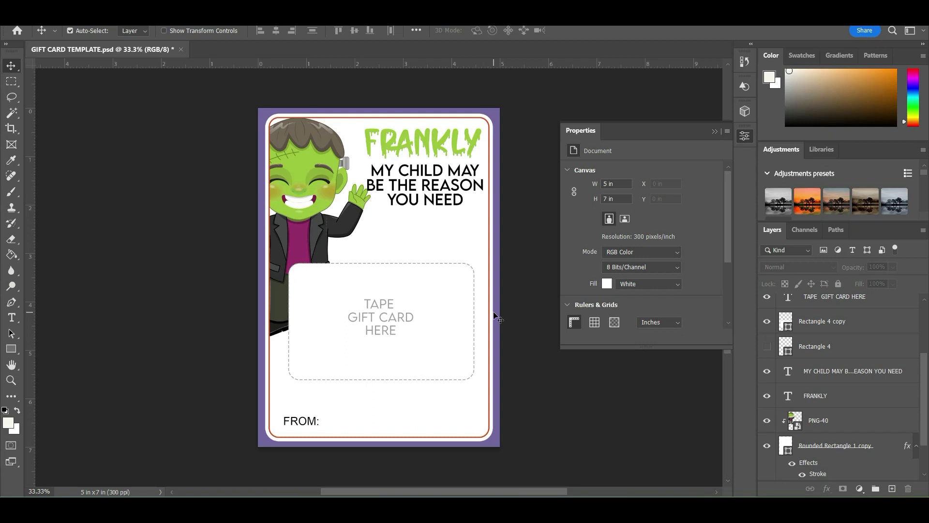
Duplicate the FRANKLY text layer and place the copy below the YOU NEED line
left_click(436, 145)
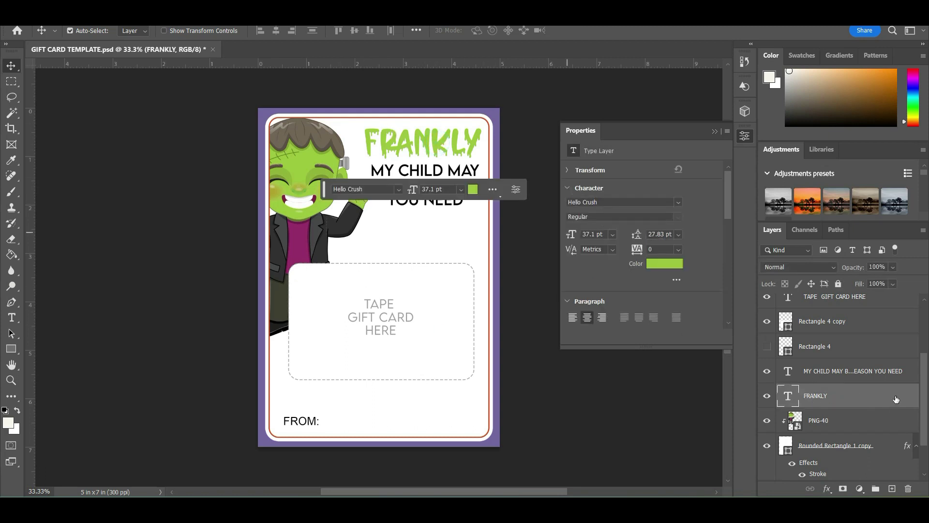
left_click_drag(885, 396, 893, 489)
left_click_drag(893, 489, 892, 491)
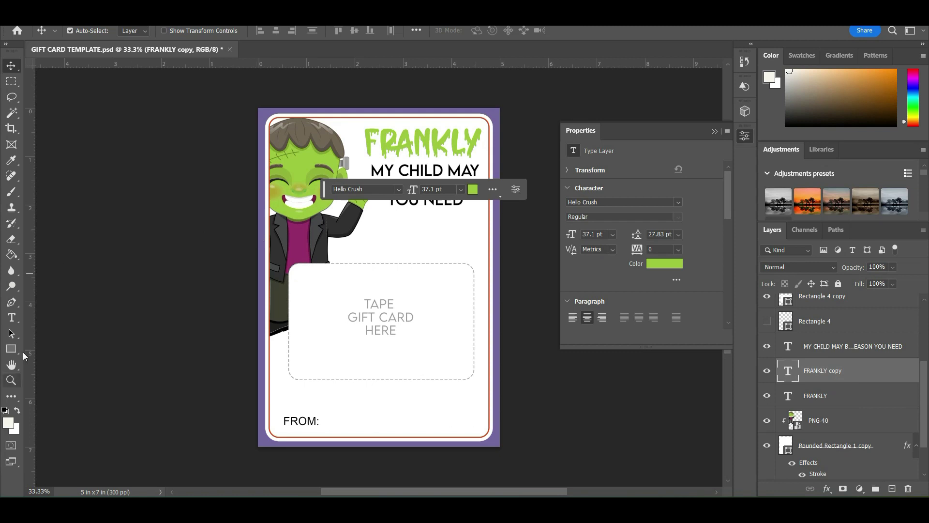
left_click(12, 319)
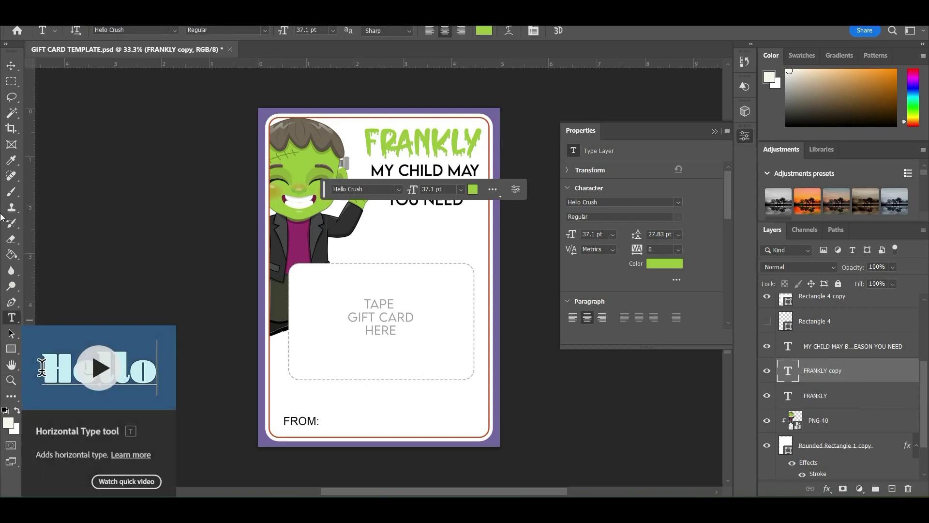
left_click(12, 65)
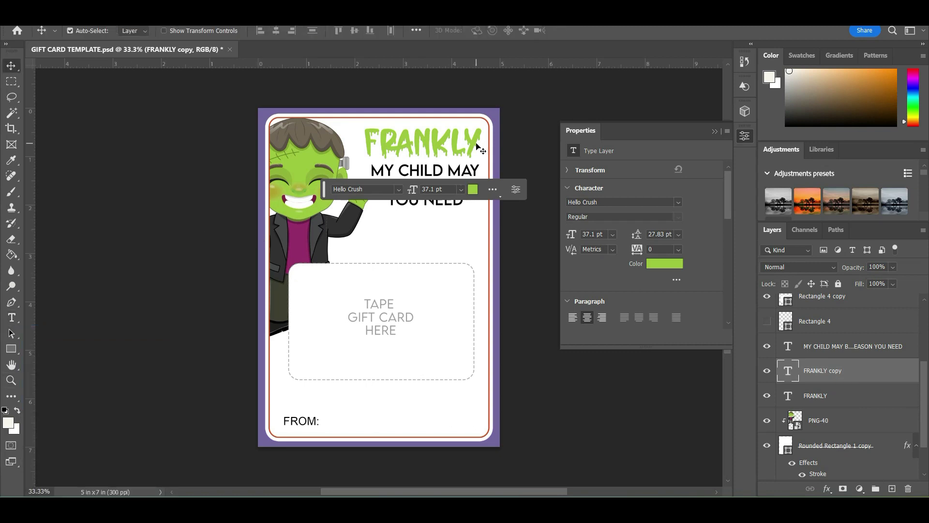
left_click_drag(474, 146, 467, 230)
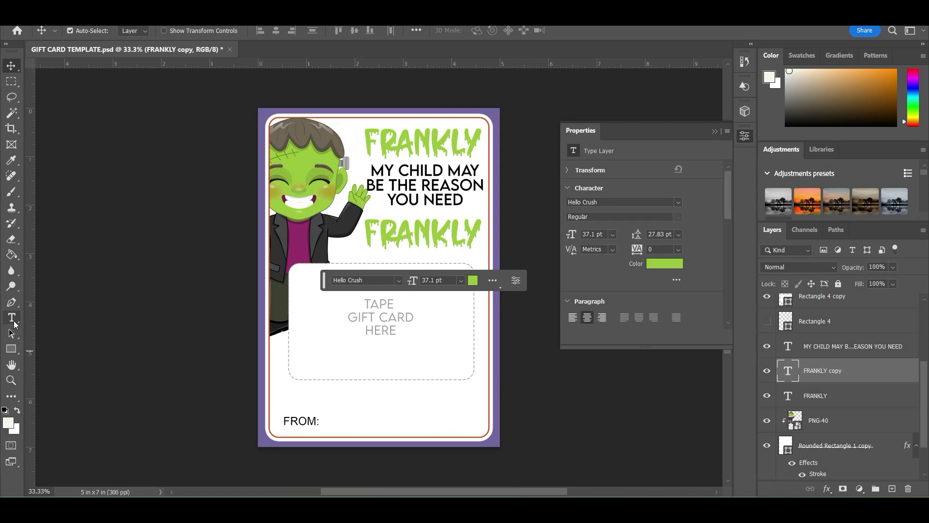
Replace the wording of the lower FRANKLY copy with CAFFEINE!
left_click(13, 321)
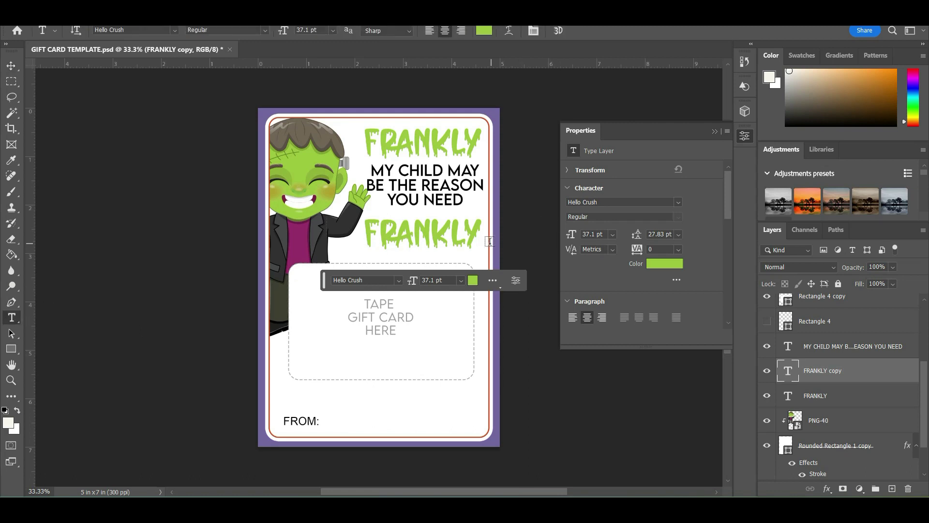
left_click_drag(477, 232, 275, 232)
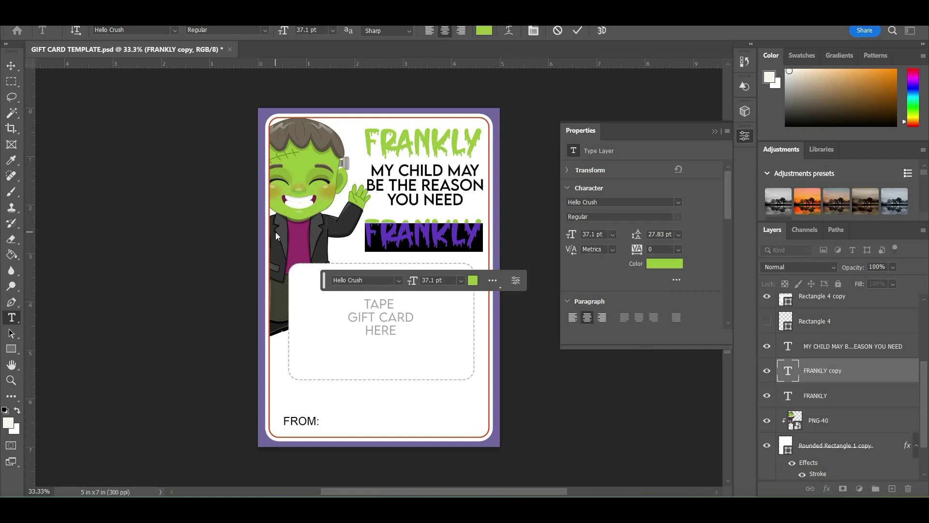
type("CAFFE")
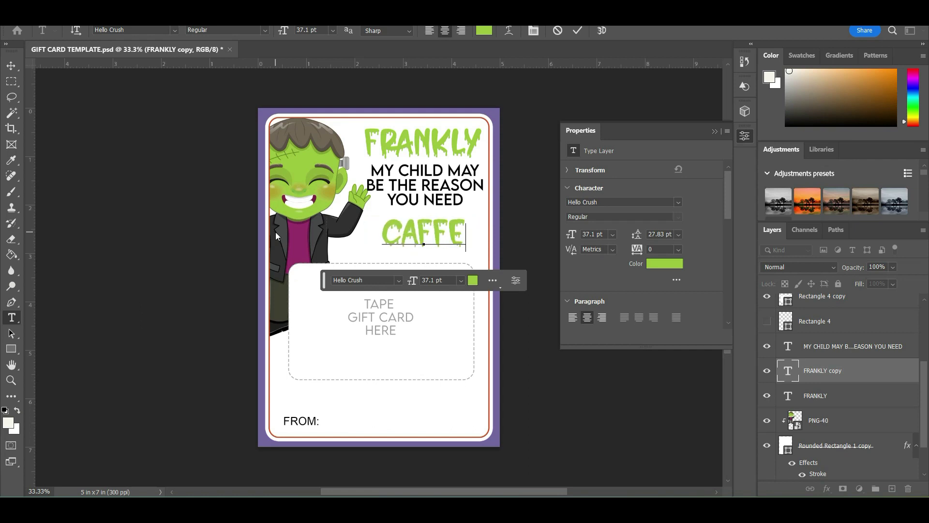
type("INE!")
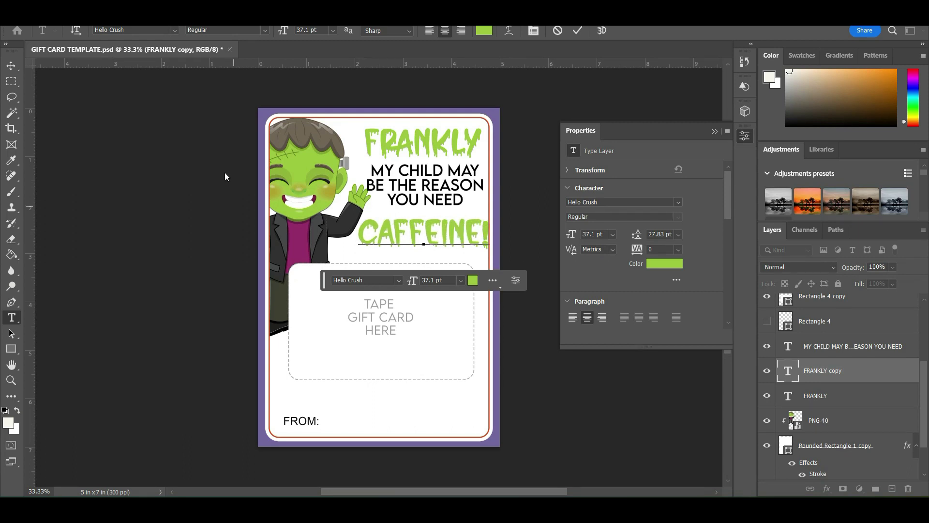
key("ctrl+a")
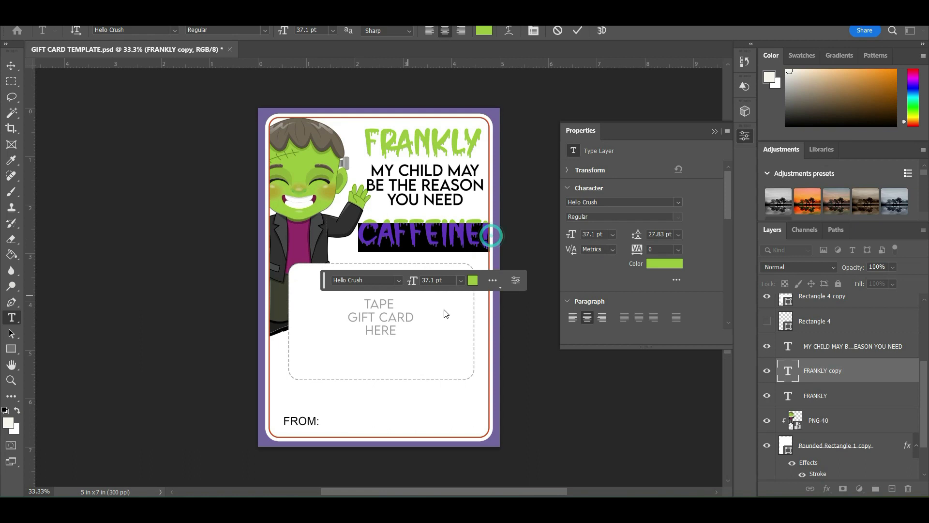
left_click(473, 279)
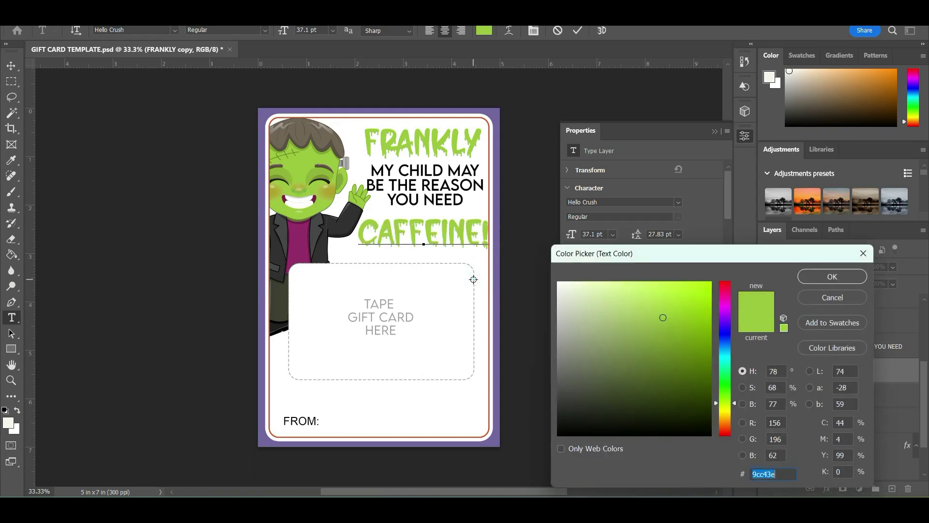
left_click(5, 62)
left_click(845, 276)
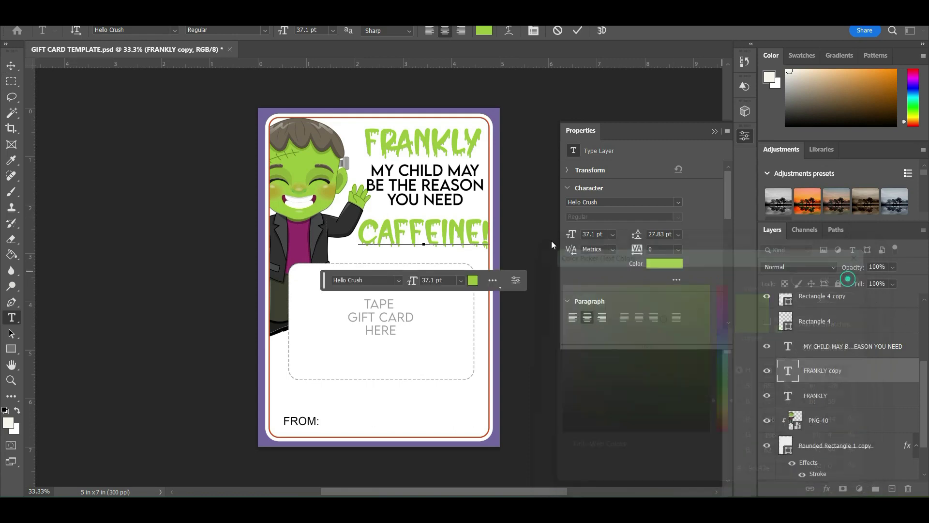
Move CAFFEINE! left inside the card border, nudge Frankenstein slightly left, and space the three-line text evenly between the green words
left_click(11, 66)
left_click_drag(479, 247, 470, 246)
left_click_drag(450, 189, 449, 197)
left_click_drag(441, 147, 440, 145)
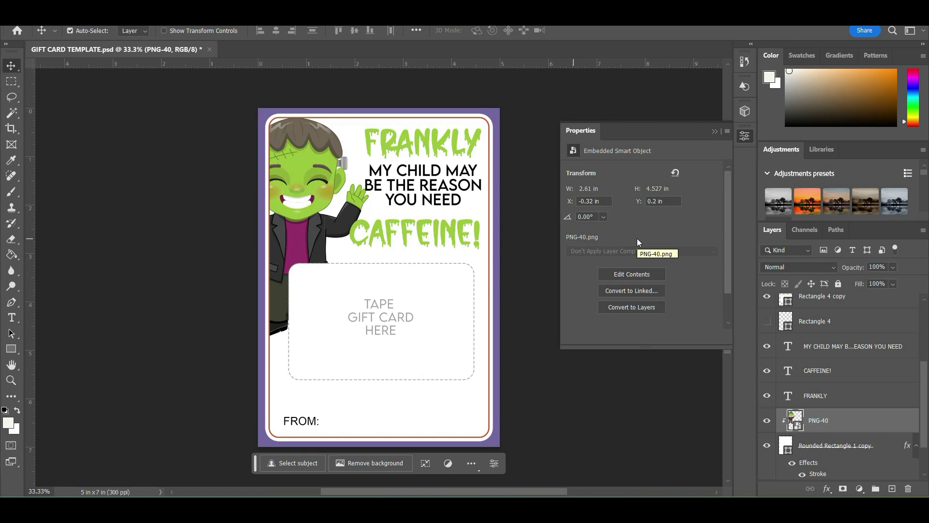
left_click(436, 200)
left_click_drag(437, 200, 438, 203)
left_click(441, 170)
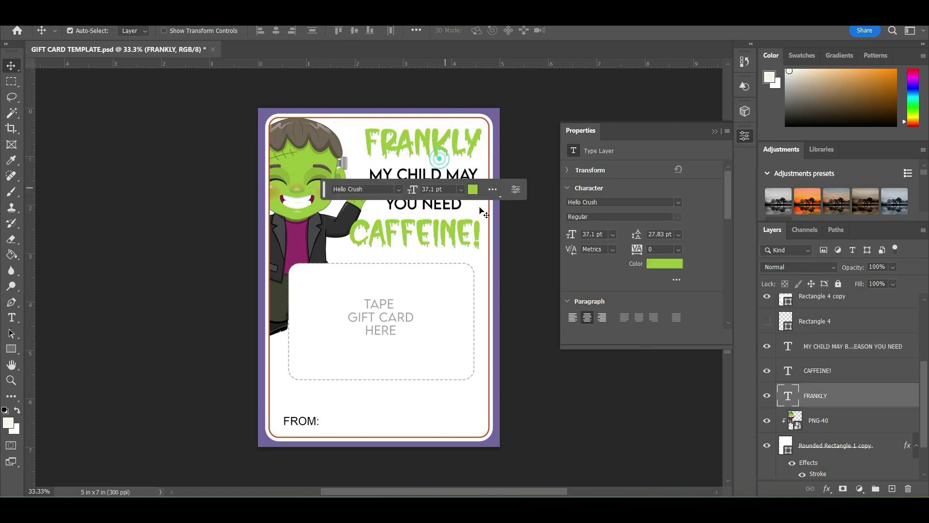
left_click(533, 159)
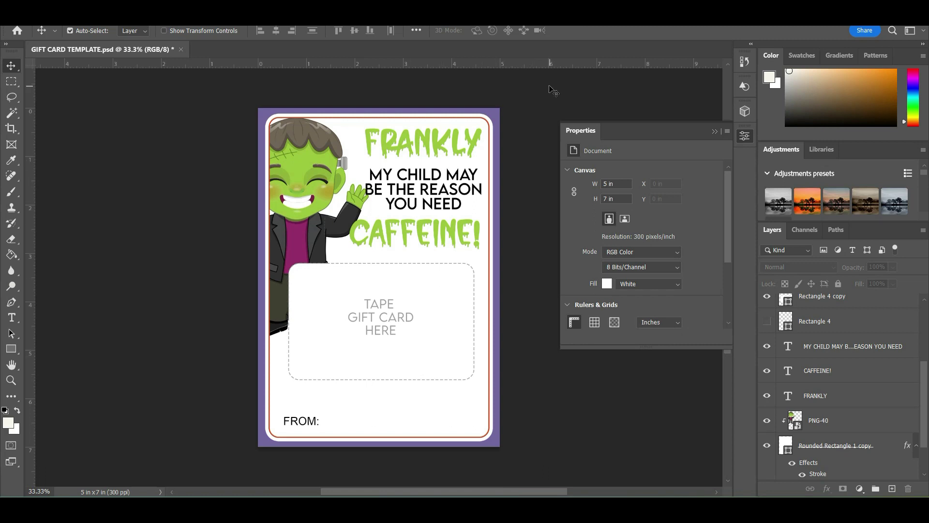
Rename the purple AMAZON COLORS shape layer to BACKGROUND COLOR
left_click(494, 116)
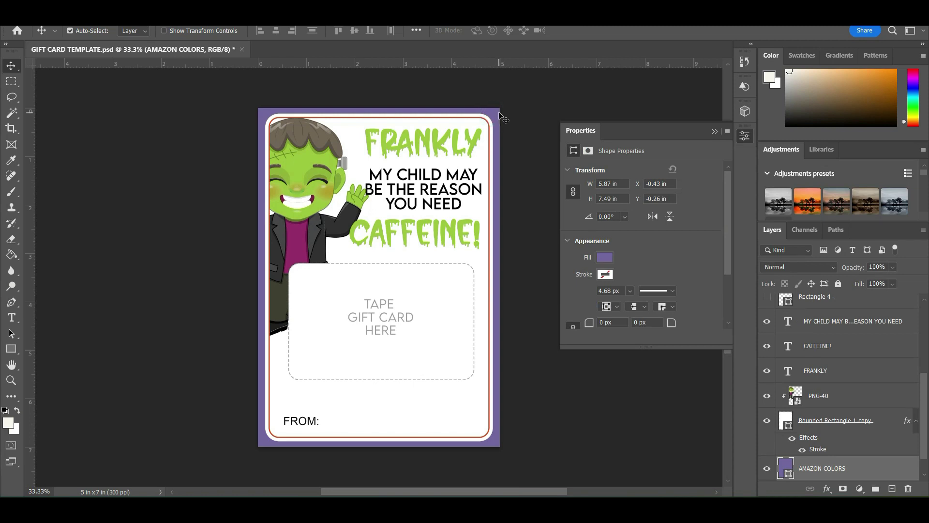
left_click(494, 115)
scroll(866, 435, "down", 1)
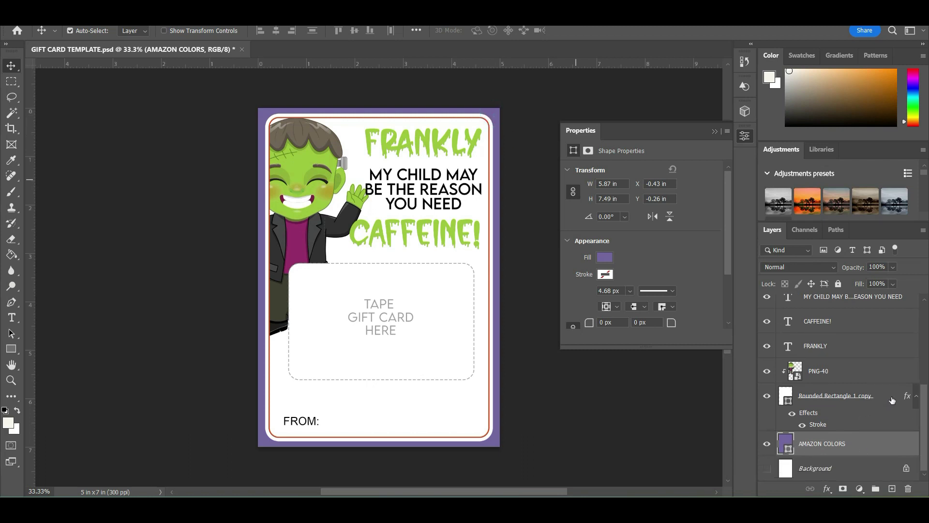
double_click(817, 443)
type("BACKGROUND COLOR")
key("Return")
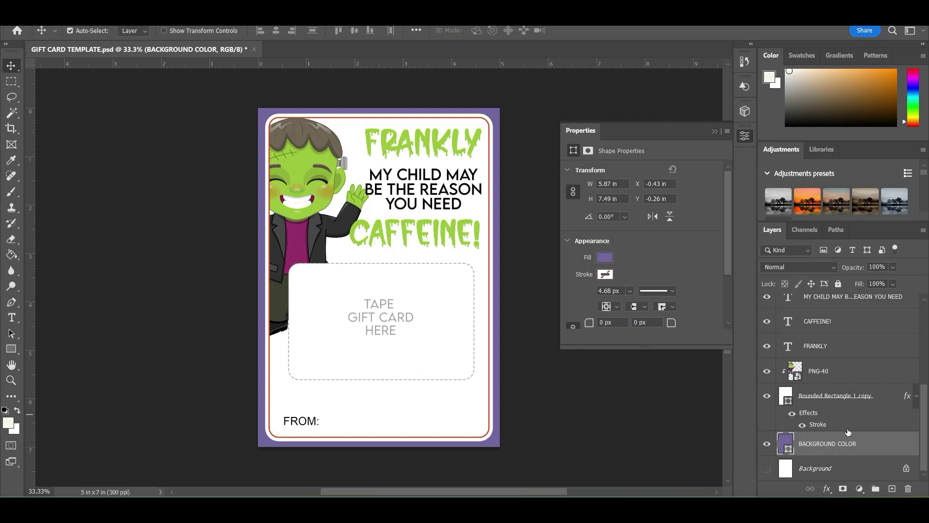
Switch to the halloween clipart folder in File Explorer and open its A WALLPAPER subfolder
mouse_move(478, 508)
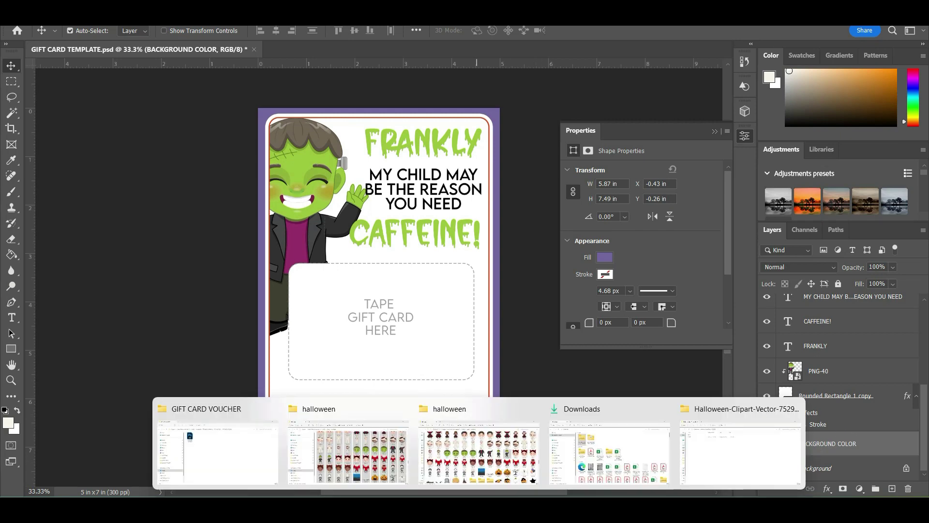
left_click(471, 452)
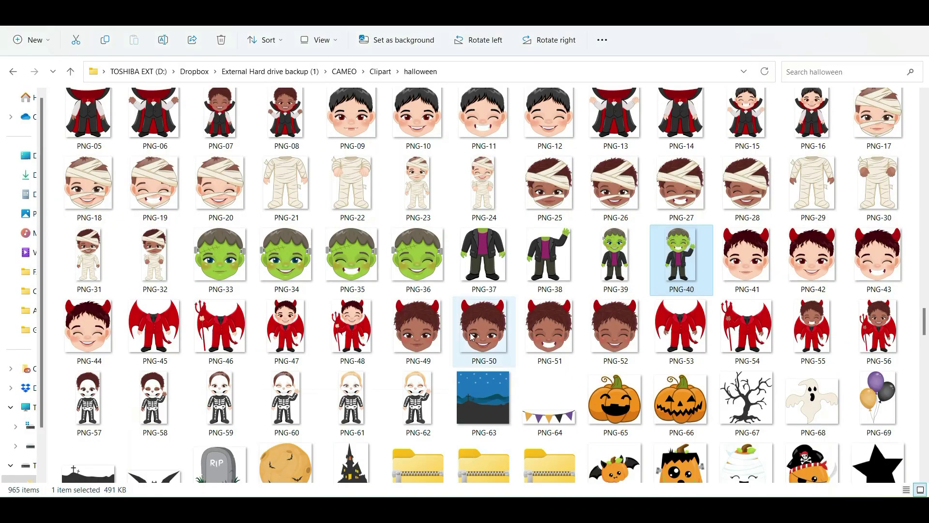
scroll(443, 233, "up", 3)
scroll(444, 233, "up", 20)
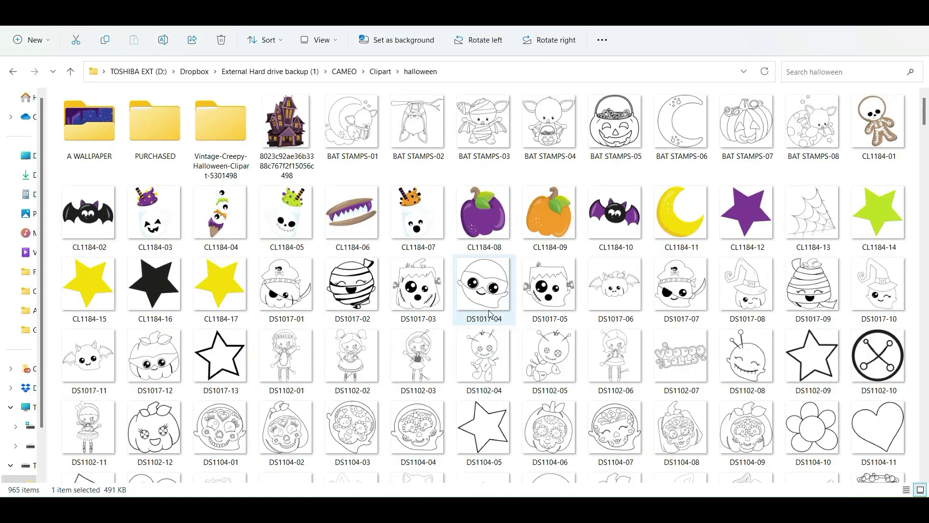
double_click(94, 124)
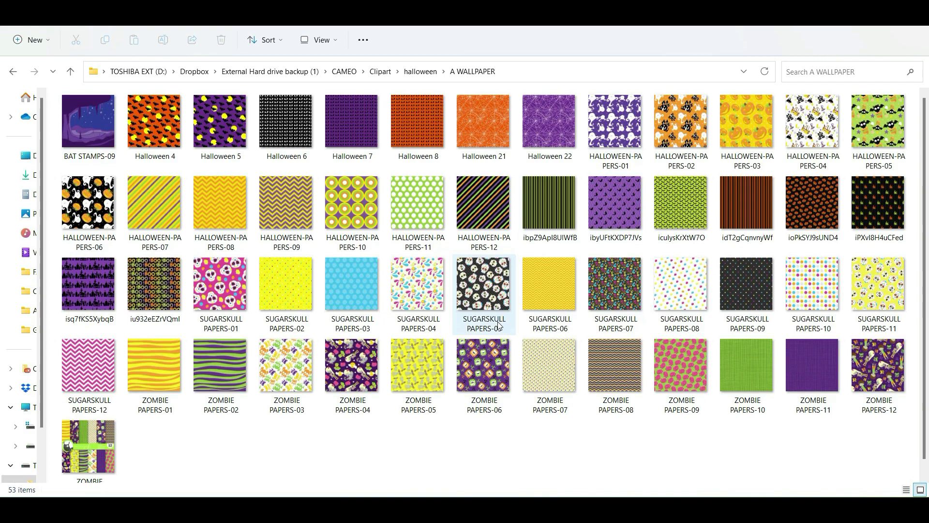
Place the HALLOWEEN-PAPERS-12 striped paper directly above the BACKGROUND COLOR layer in the Photoshop card, aligned to the card's top edge
left_click(489, 203)
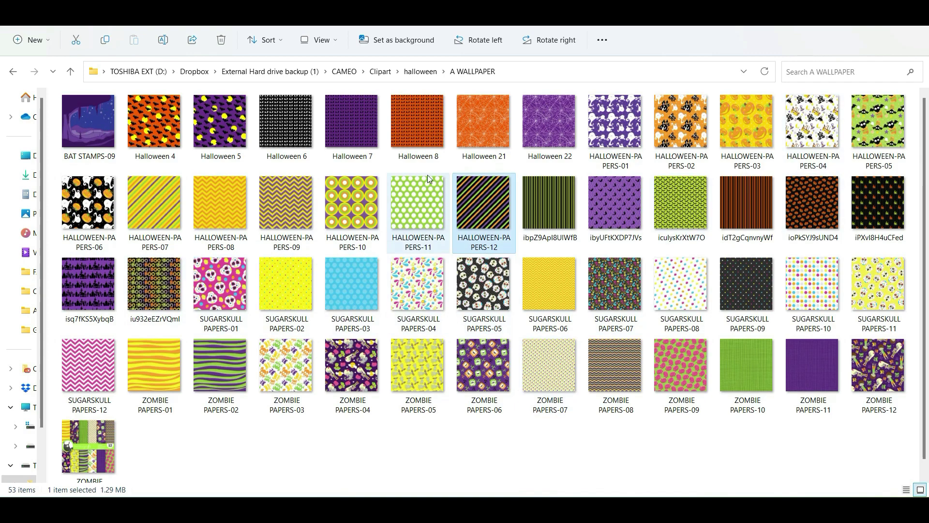
left_click_drag(488, 196, 436, 330)
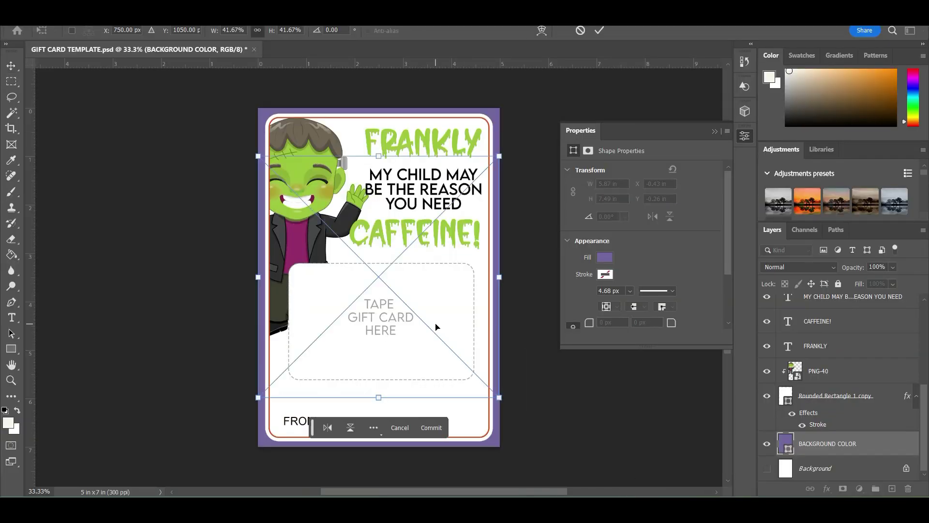
left_click_drag(498, 247, 494, 198)
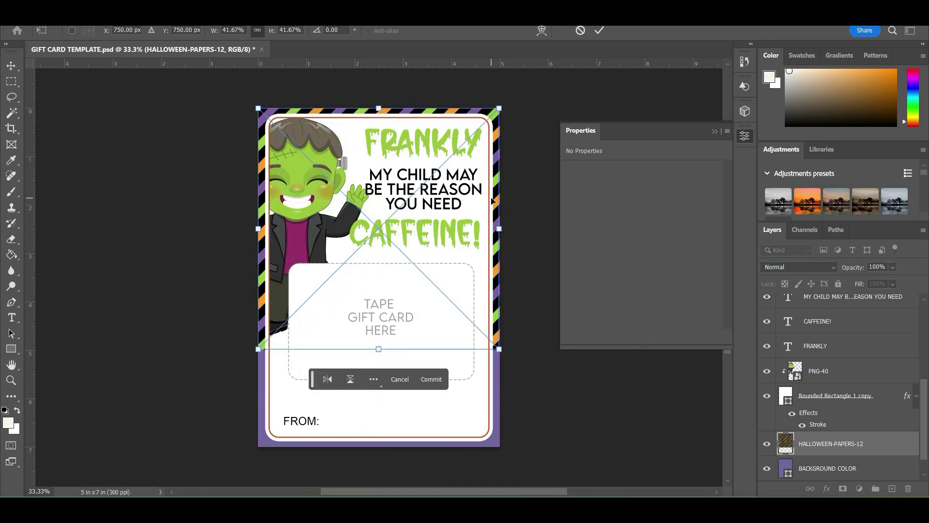
key("Return")
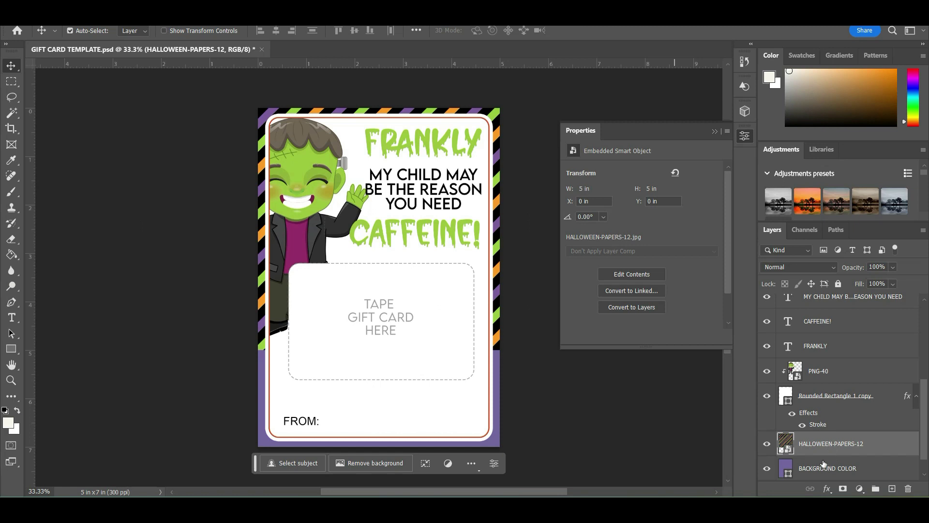
Duplicate the HALLOWEEN-PAPERS-12 layer and move the copy down over the lower part of the card
scroll(845, 443, "down", 1)
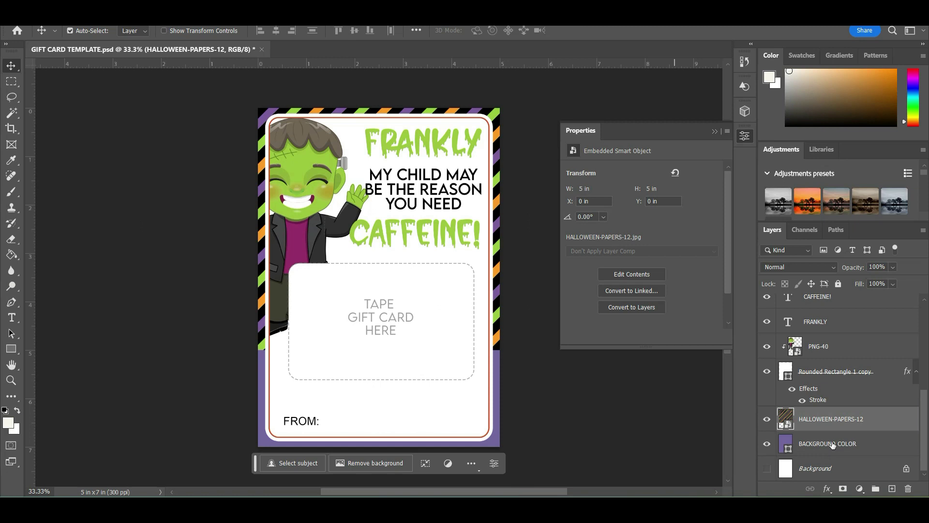
left_click_drag(877, 420, 892, 489)
left_click_drag(501, 185, 519, 360)
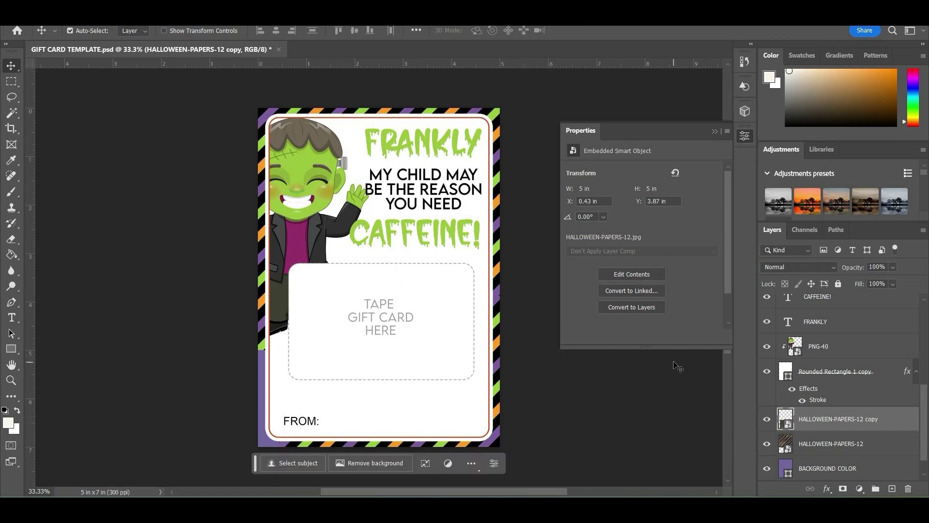
Reposition the striped paper copy to cover the remaining purple border, with its stripes lined up with the original
key("Up")
key("Up")
key("Up")
key("Up")
key("Up")
key("Up")
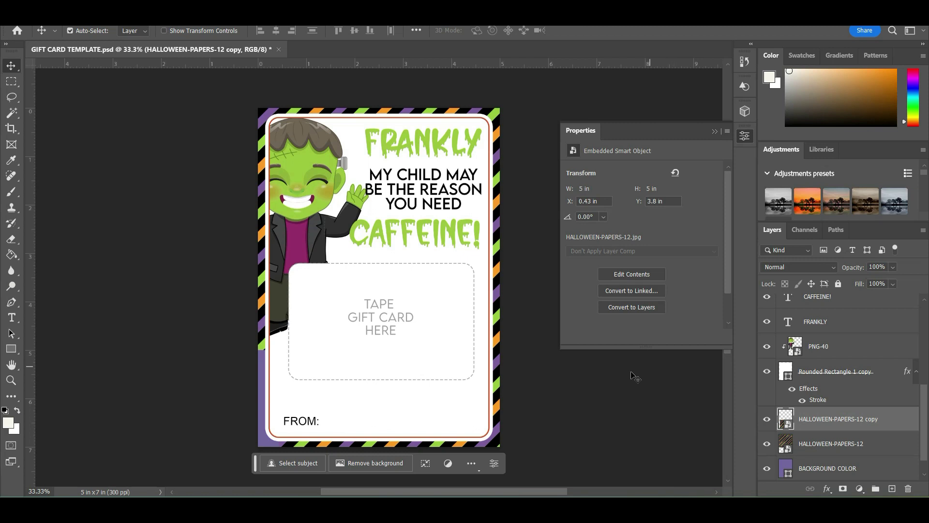
mouse_move(497, 336)
left_mouse_down()
mouse_move(445, 338)
mouse_move(498, 333)
mouse_move(497, 346)
left_mouse_up()
left_click(548, 368)
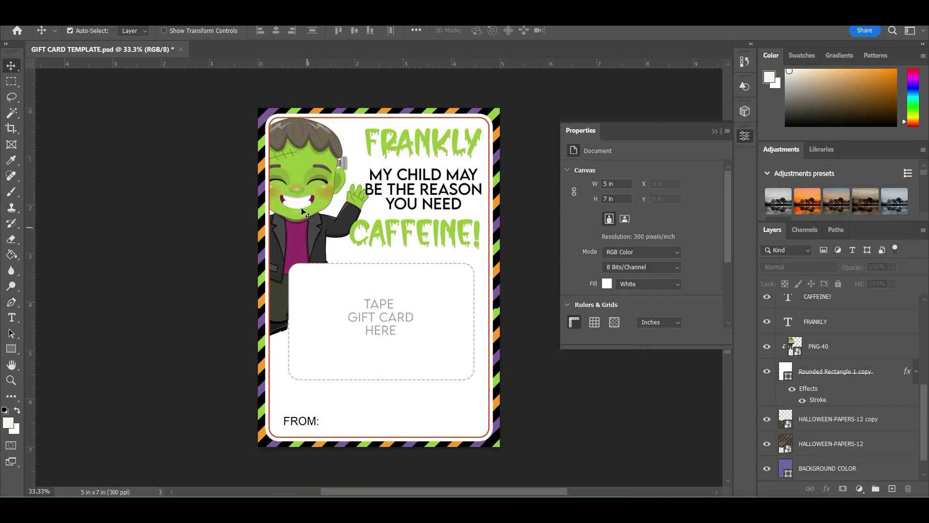
Shift Frankenstein slightly right, and duplicate the MY CHILD MAY BE THE REASON YOU NEED text below the gift card box
left_click_drag(286, 181, 296, 183)
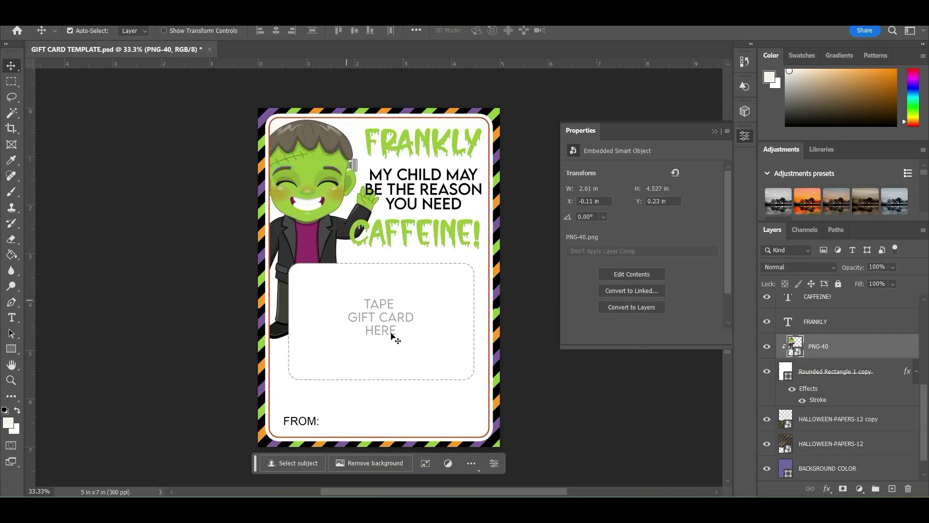
left_click(483, 196)
left_click_drag(879, 307, 893, 491)
left_click_drag(471, 189, 421, 416)
Replace the wording of the duplicated text below the gift card box with HAPPY HALLOWEEN
left_click(13, 318)
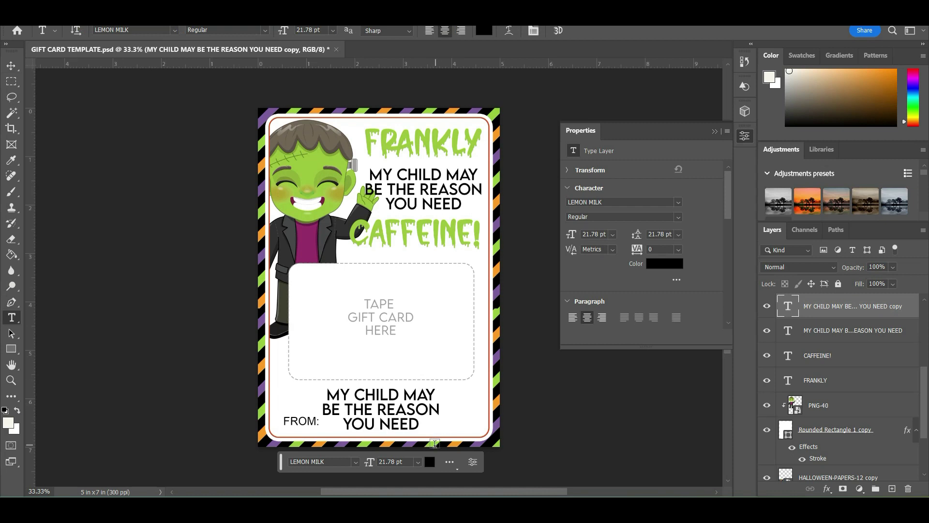
left_click_drag(415, 429, 280, 376)
type("FHAPPY HALLOW")
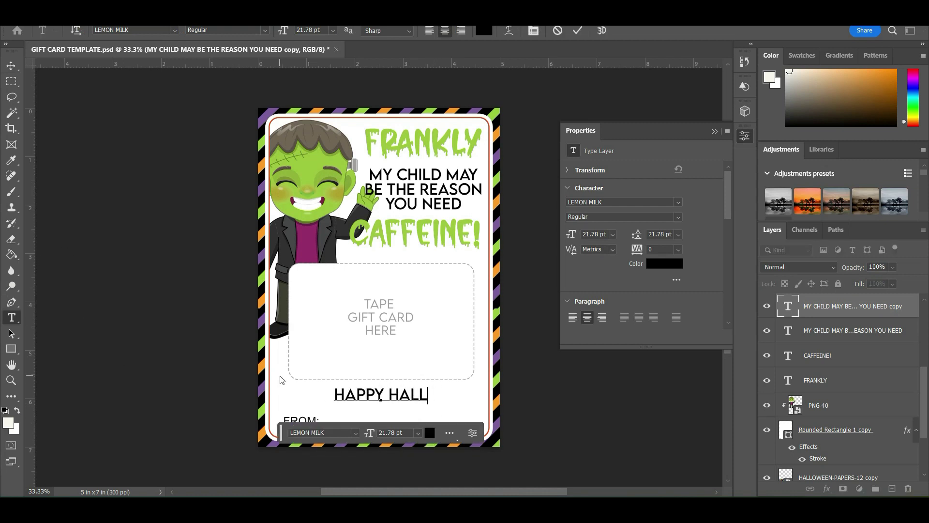
type("EEN")
scroll(282, 380, "up", 1)
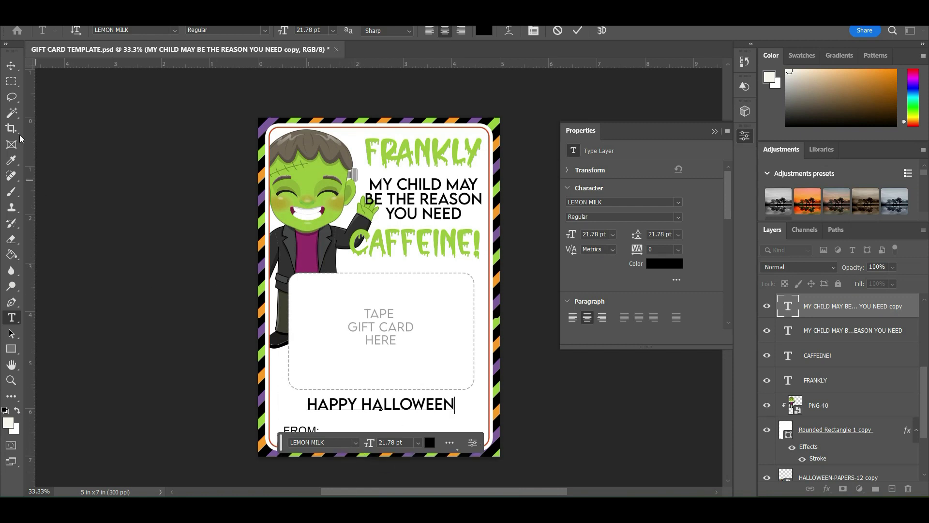
left_click(11, 65)
Center HAPPY HALLOWEEN horizontally under the TAPE GIFT CARD HERE text and nudge it slightly up
left_click(434, 403)
left_click_drag(434, 403, 436, 403)
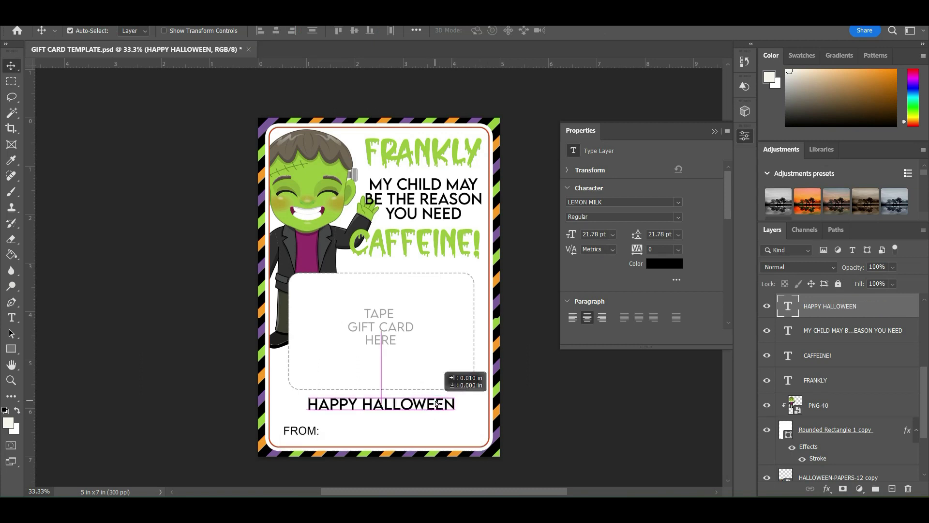
left_click_drag(435, 401, 436, 402)
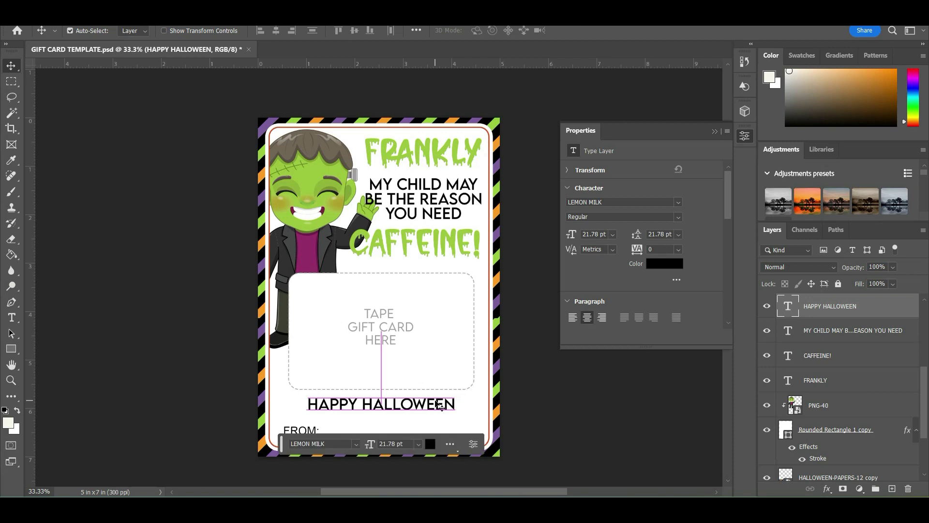
key("Up")
key("Up")
key("Up")
key("Up")
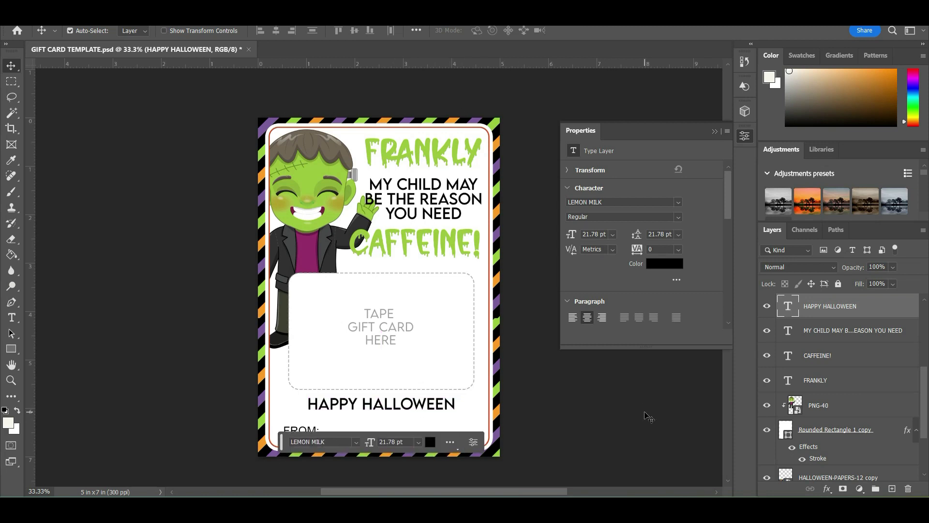
key("Up")
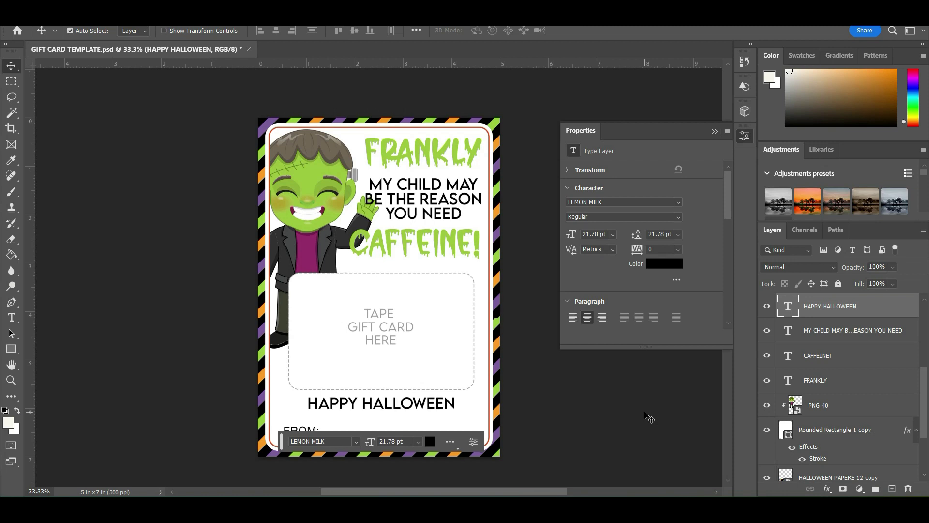
Set the HAPPY HALLOWEEN text size to 18 pt and deselect the layer
left_click(419, 444)
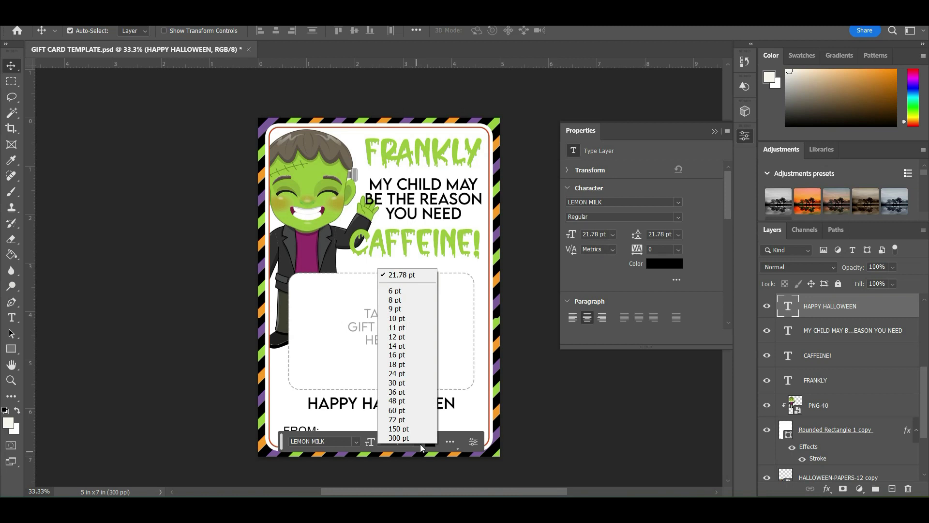
left_click(415, 363)
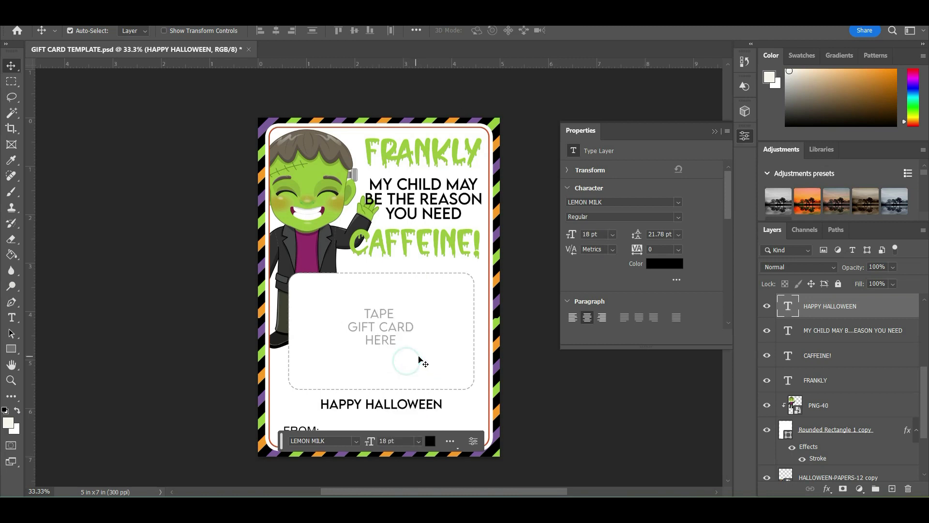
left_click(182, 198)
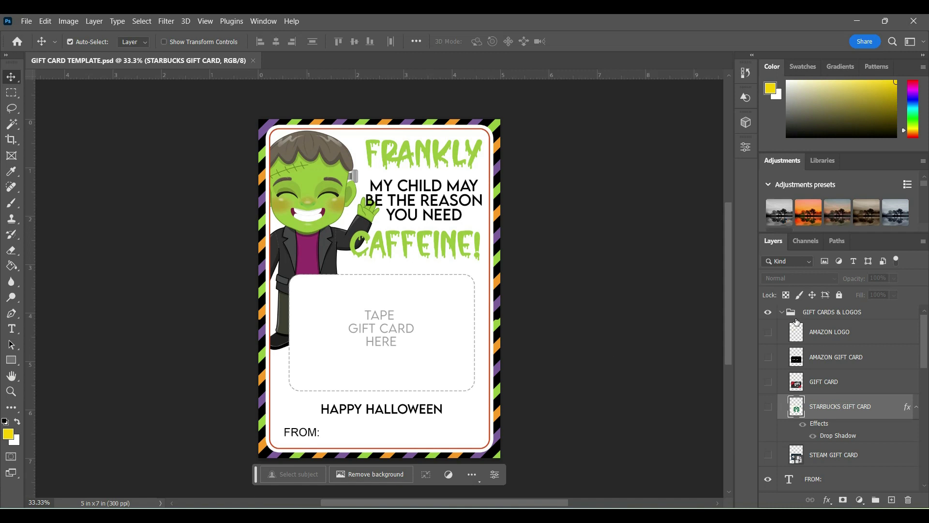
Collapse the GIFT CARDS & LOGOS group and flatten the image, discarding the hidden layers
left_click(781, 312)
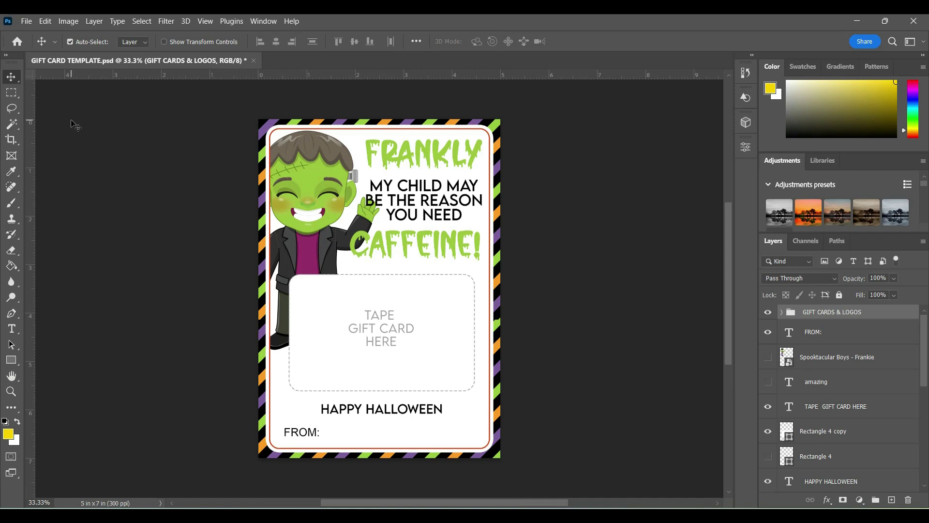
left_click(94, 22)
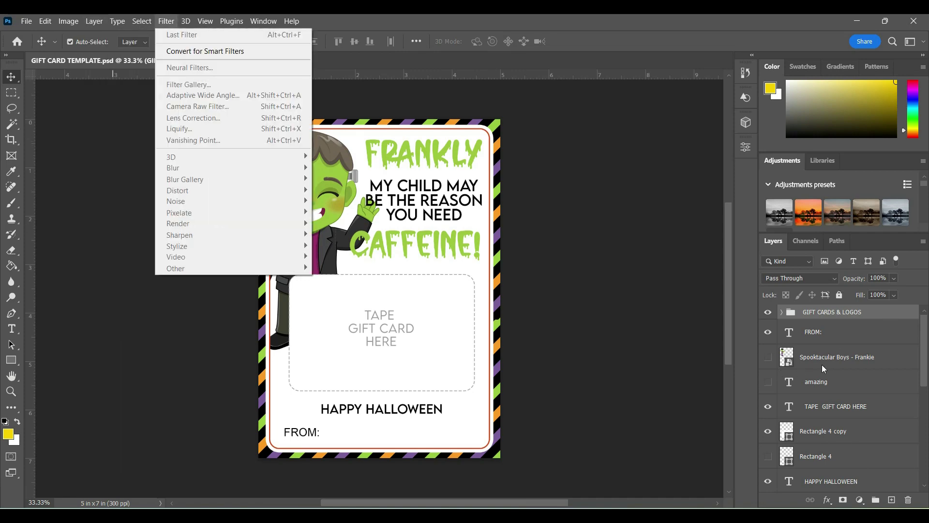
mouse_move(101, 24)
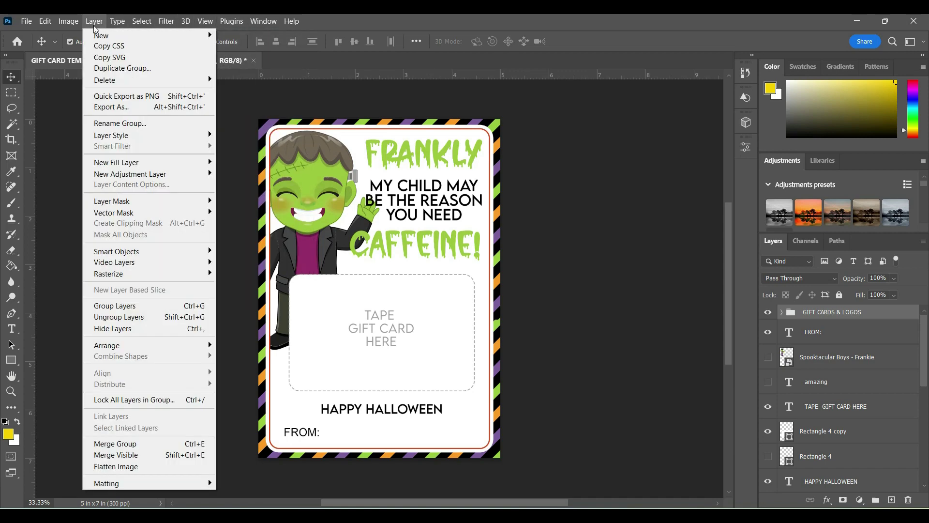
left_click(147, 467)
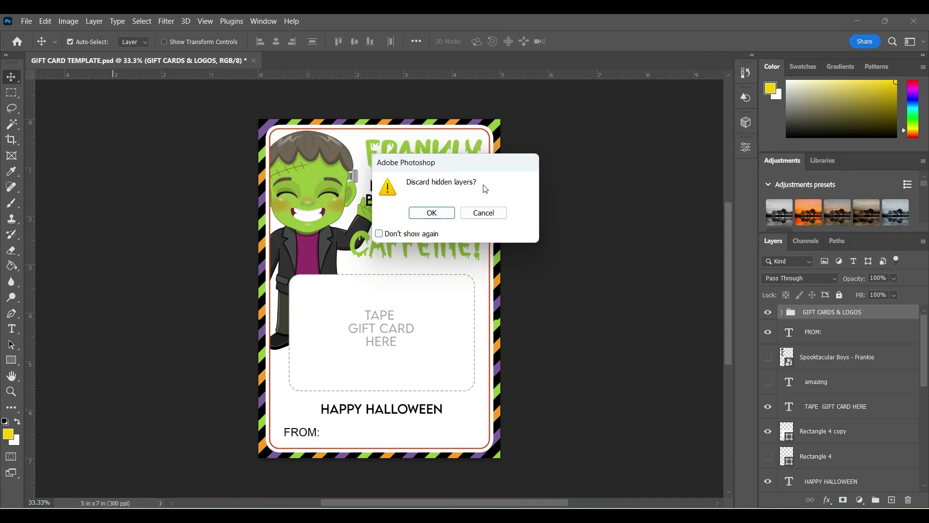
left_click(431, 215)
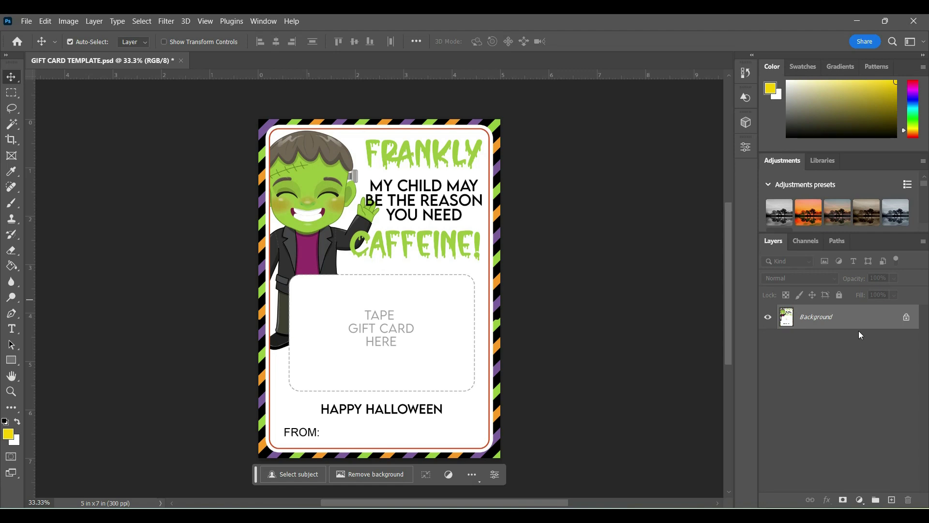
Create a new Letter document, 8.5 x 11 in portrait at 300 ppi with a white background
left_click(30, 22)
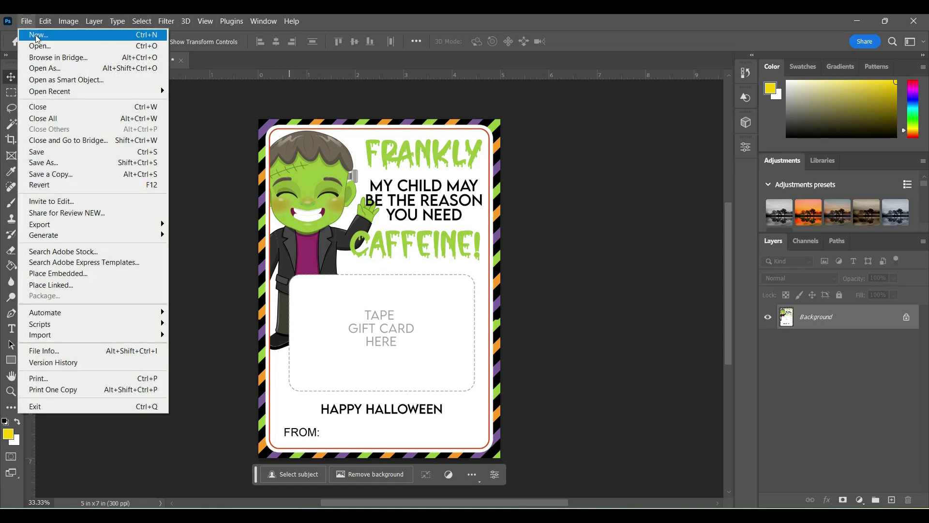
left_click(37, 36)
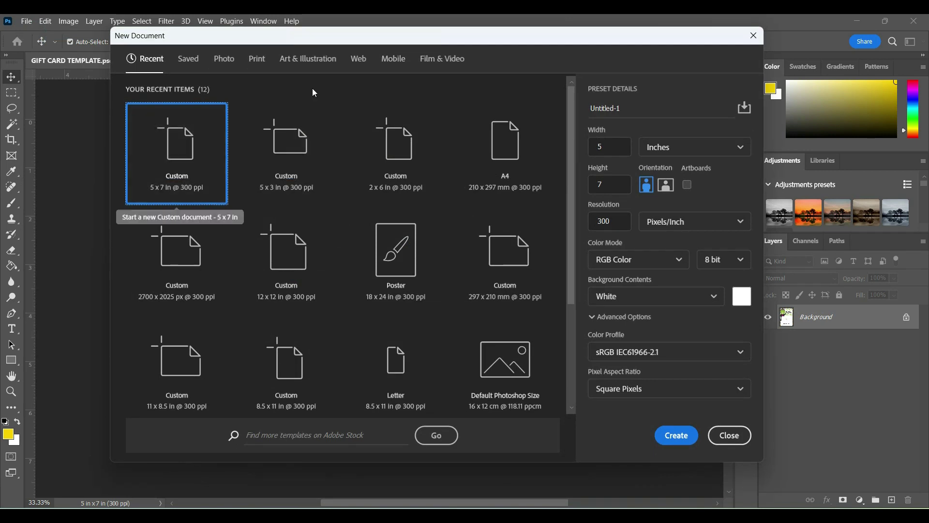
left_click(398, 364)
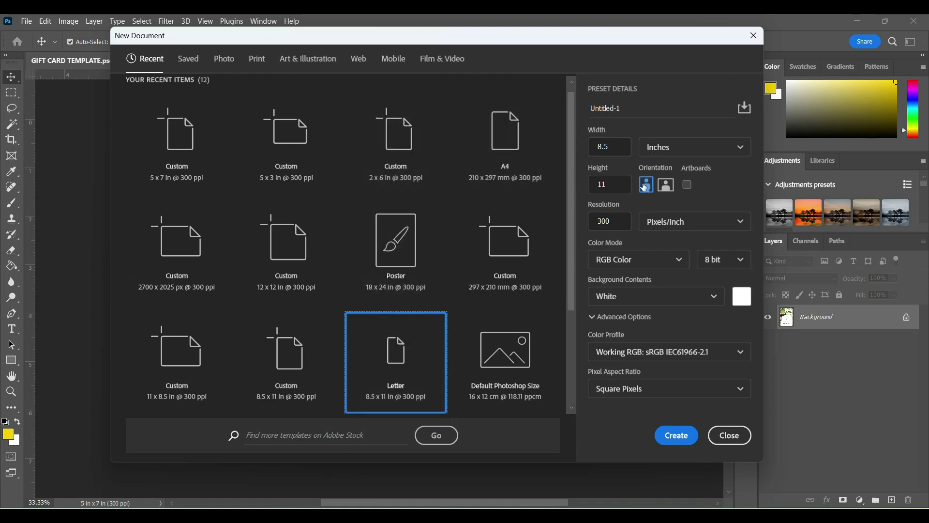
left_click(681, 441)
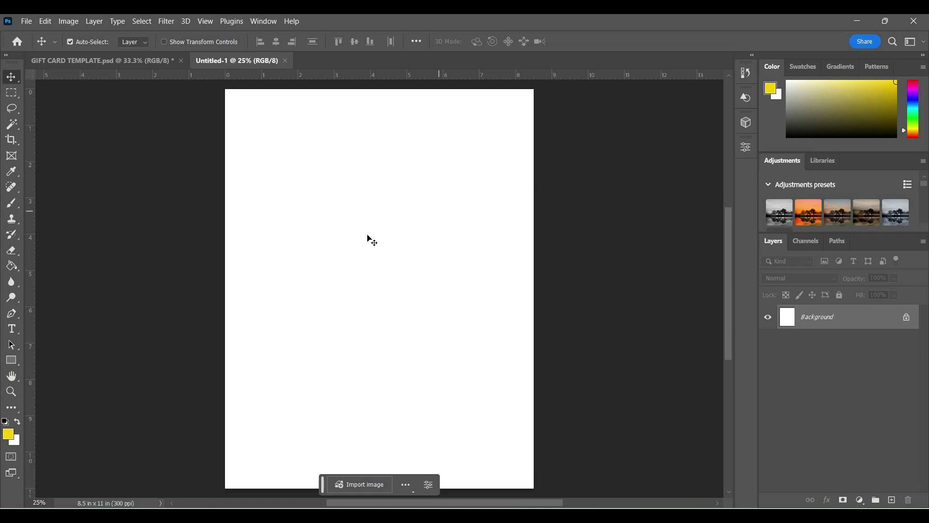
Copy the flattened card from GIFT CARD TEMPLATE.psd into the new Letter document and position it in the upper part of the page
left_click(62, 62)
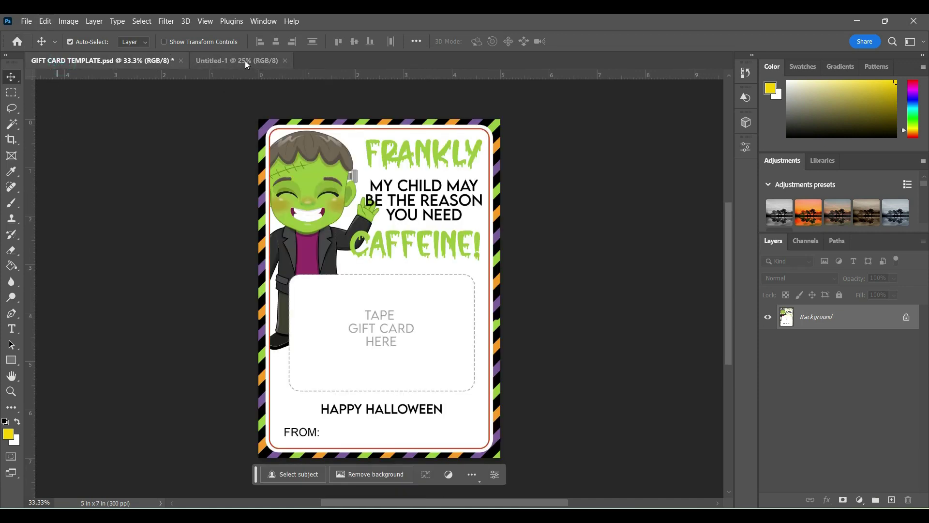
left_click_drag(820, 318, 335, 203)
left_click_drag(356, 163, 395, 218)
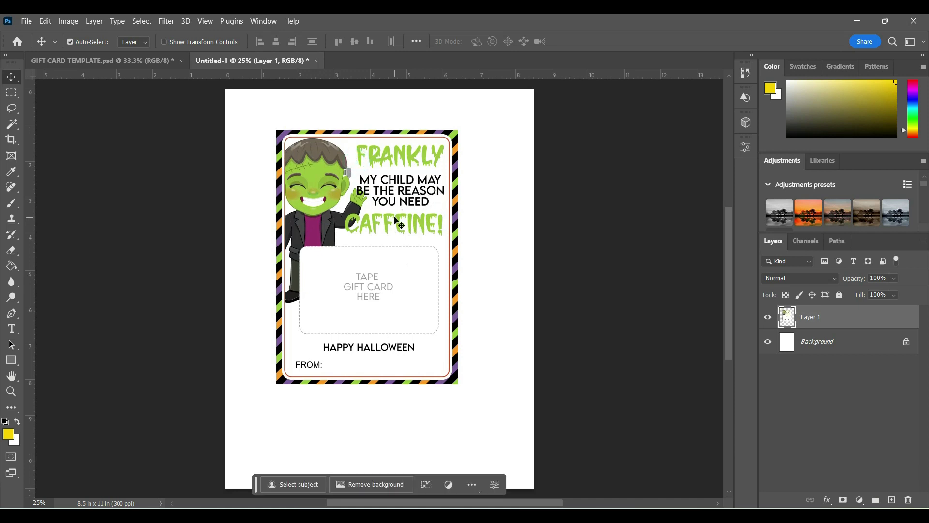
Rotate the card 90° clockwise with Free Transform and position it centred near the page's upper edge
key("ctrl+t")
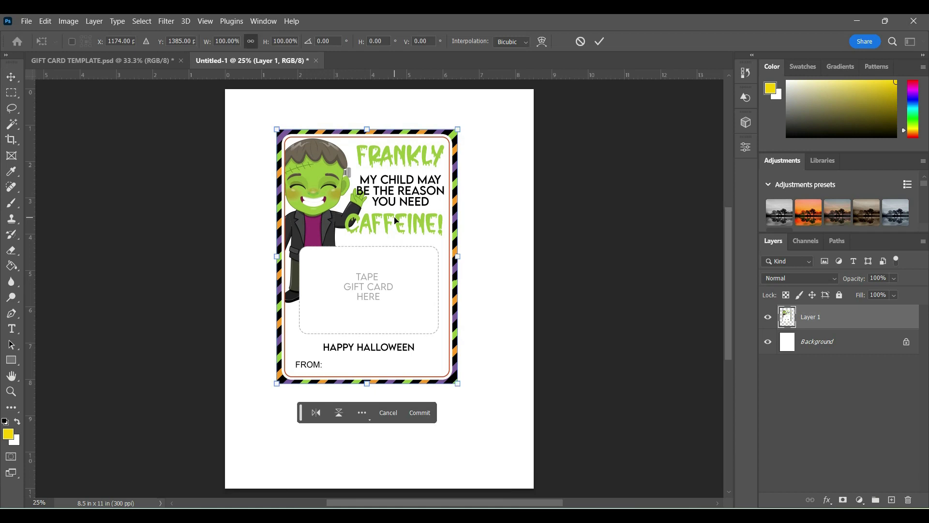
right_click(395, 220)
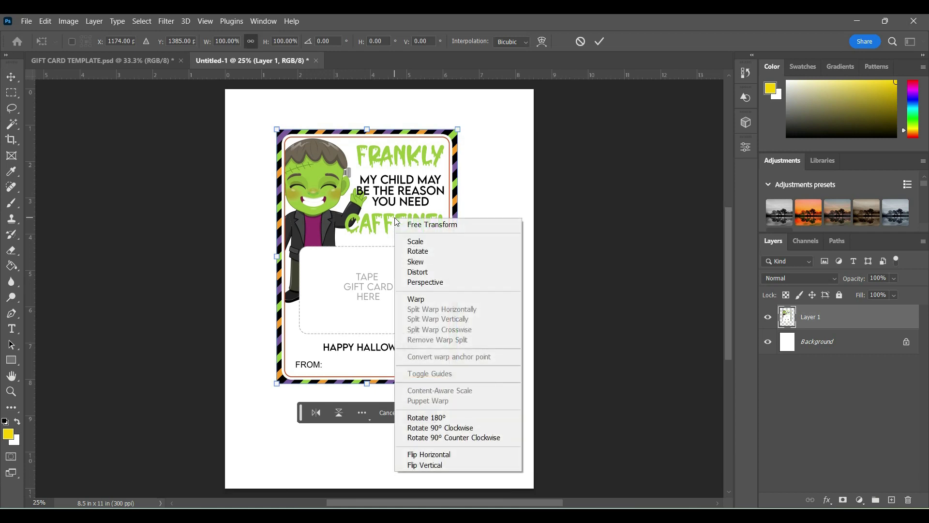
left_click(432, 428)
left_click_drag(346, 289, 356, 291)
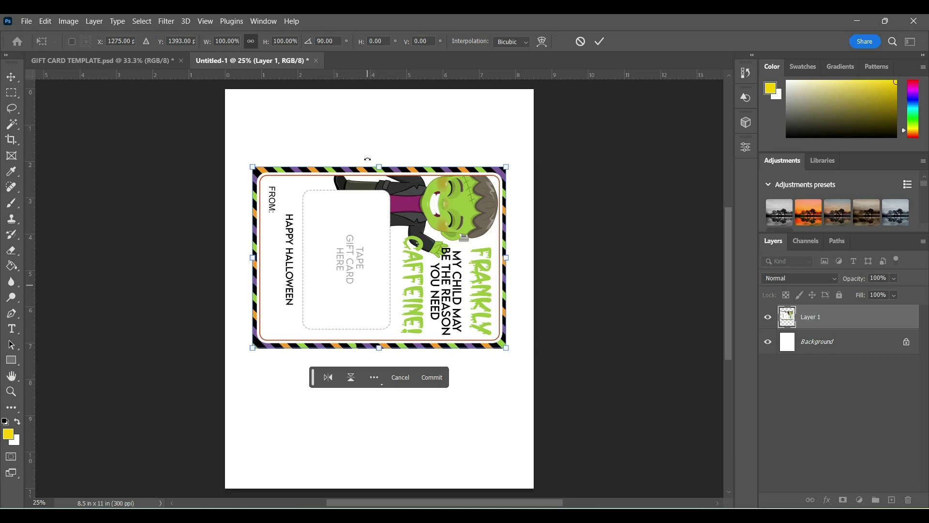
left_click_drag(341, 219, 344, 156)
Duplicate the rotated card layer, place the copy directly below the original with a narrow gap, and deselect
left_click_drag(853, 316, 893, 502)
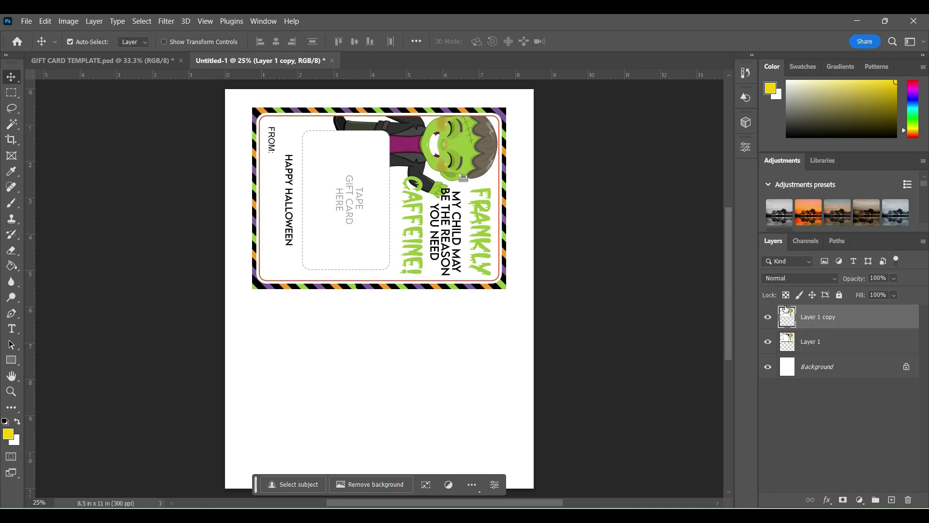
left_click_drag(463, 177, 448, 329)
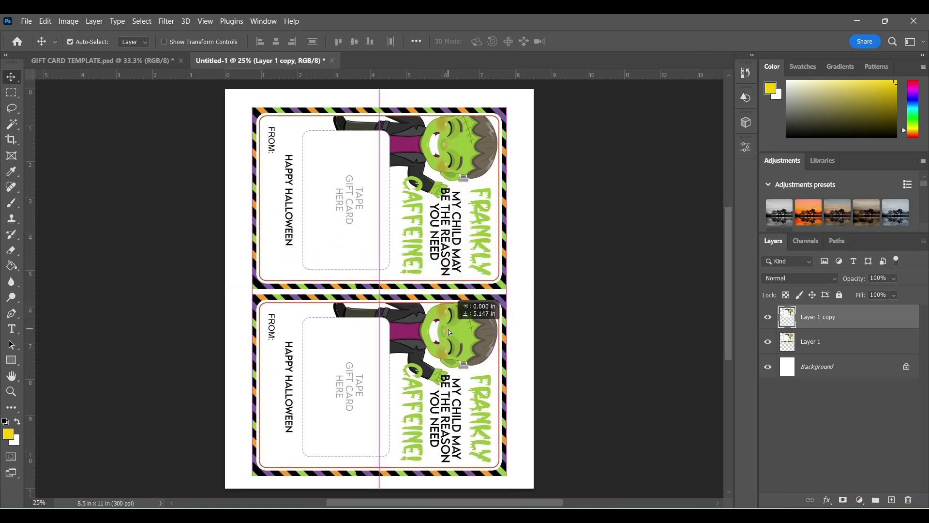
key("Up")
key("Up")
key("Up")
key("Up")
key("Up")
key("Up")
key("Up")
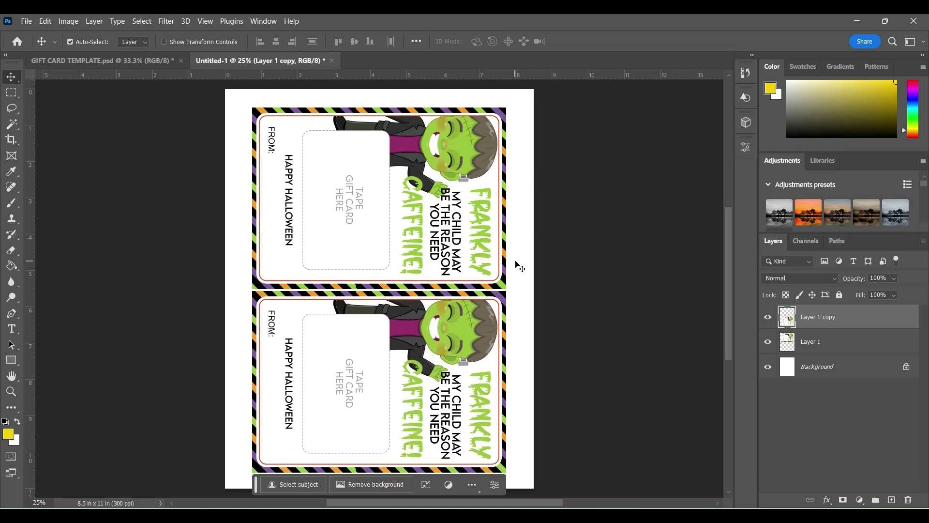
left_click(581, 273)
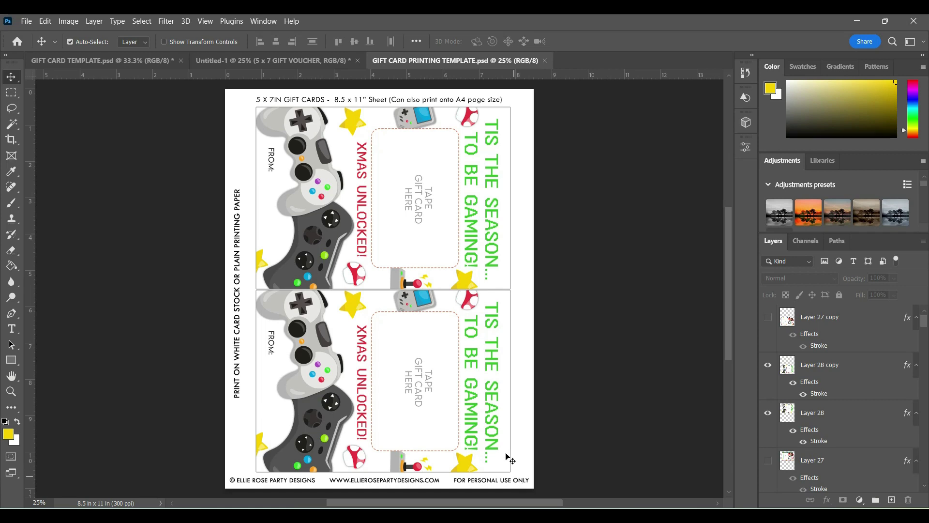
Switch back to the Untitled-1 sheet and flatten the image into a single background layer
left_click(278, 59)
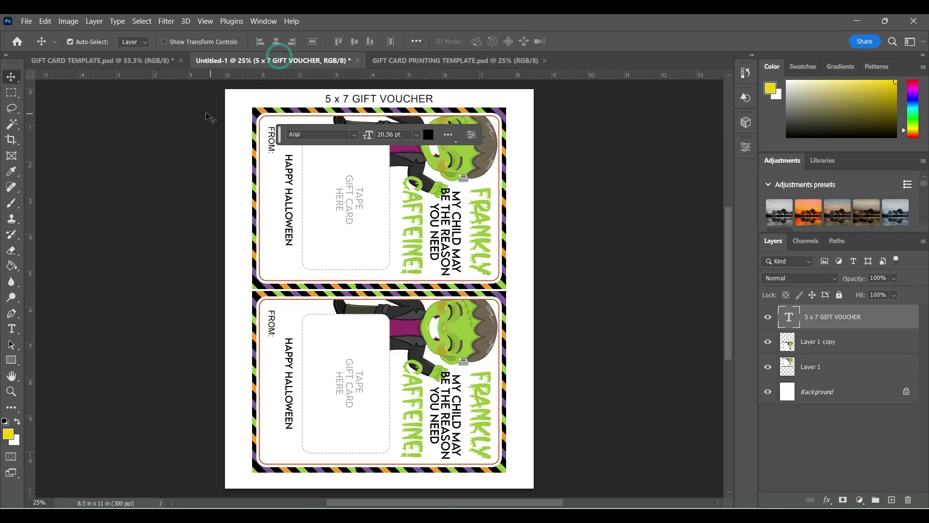
left_click(579, 399)
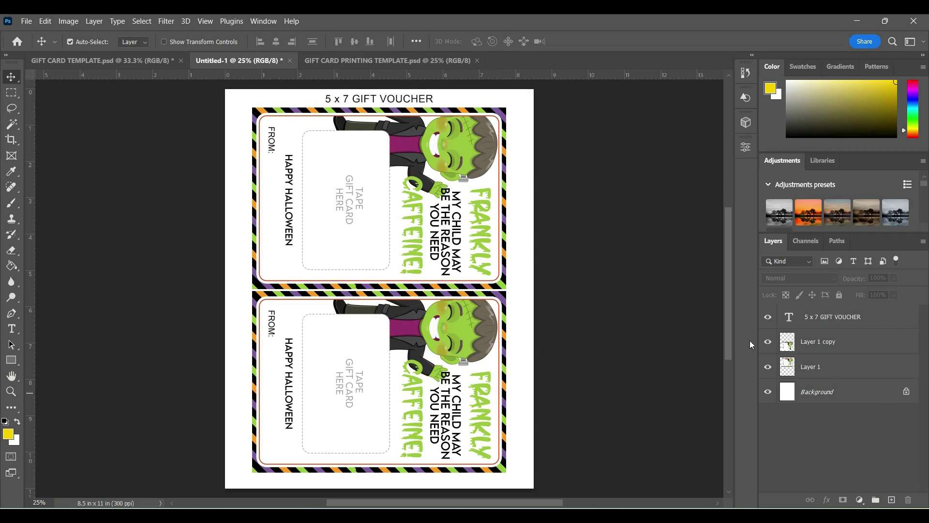
left_click(94, 21)
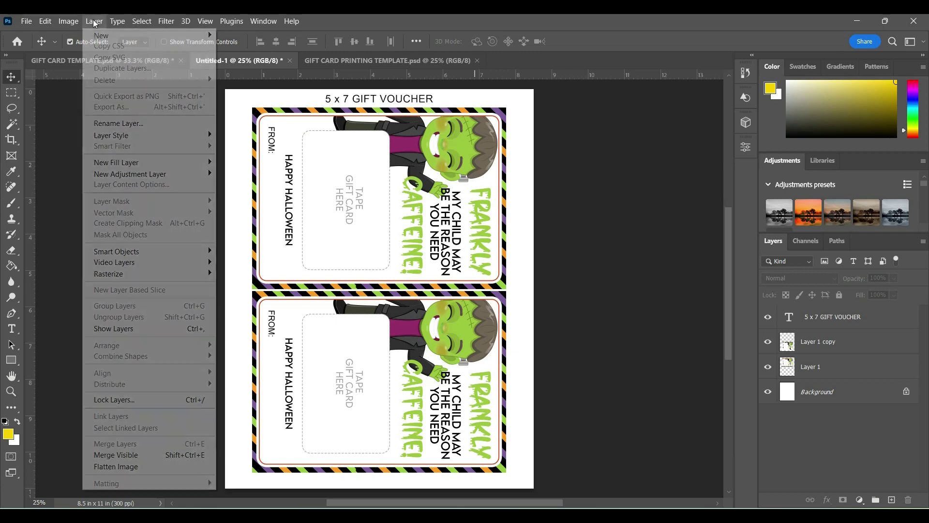
left_click(142, 466)
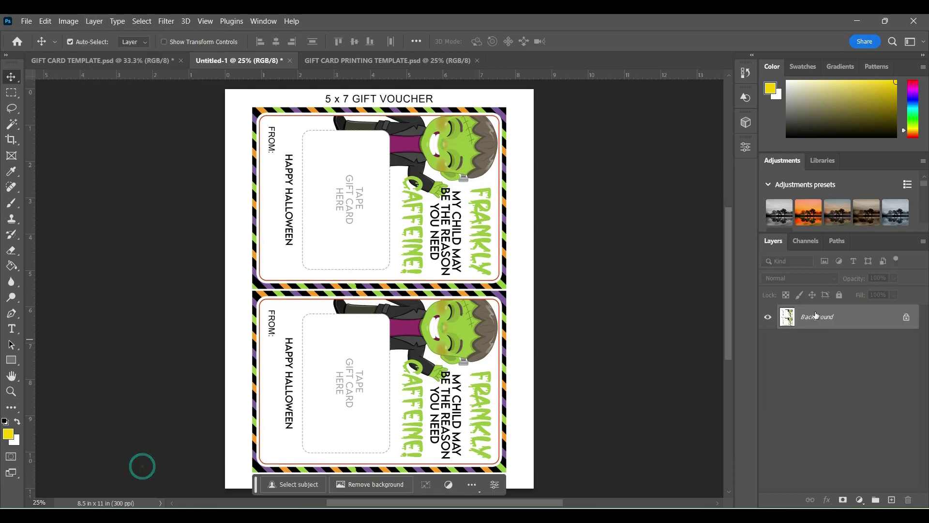
Start saving a copy of the flattened sheet on the computer in Photoshop PDF format
left_click(28, 23)
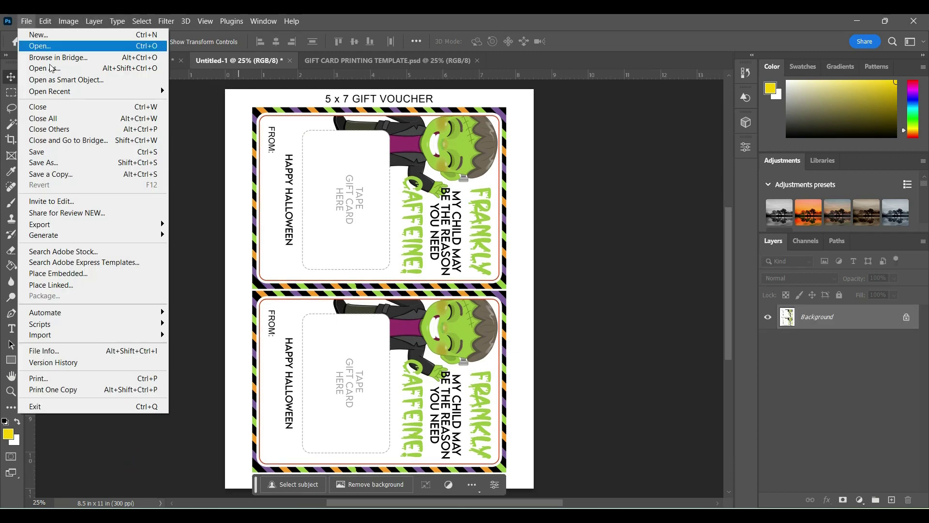
left_click(57, 175)
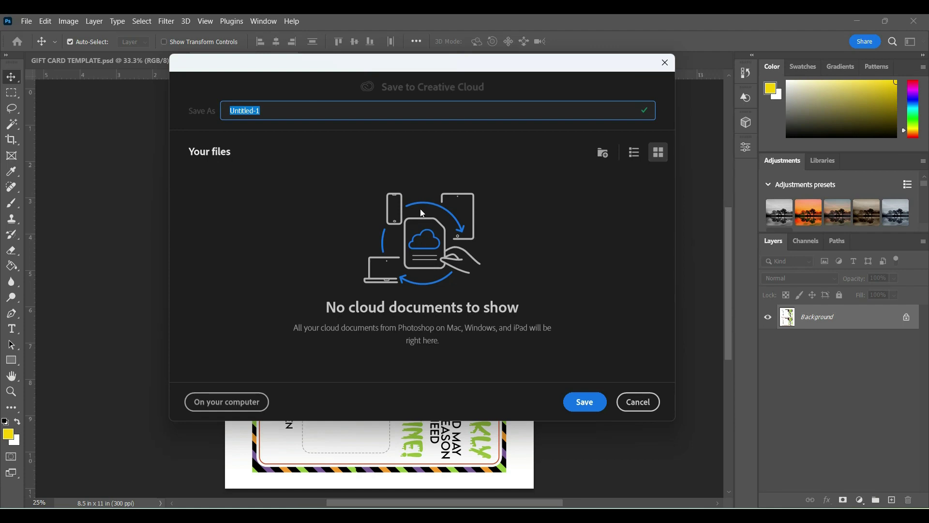
left_click(237, 403)
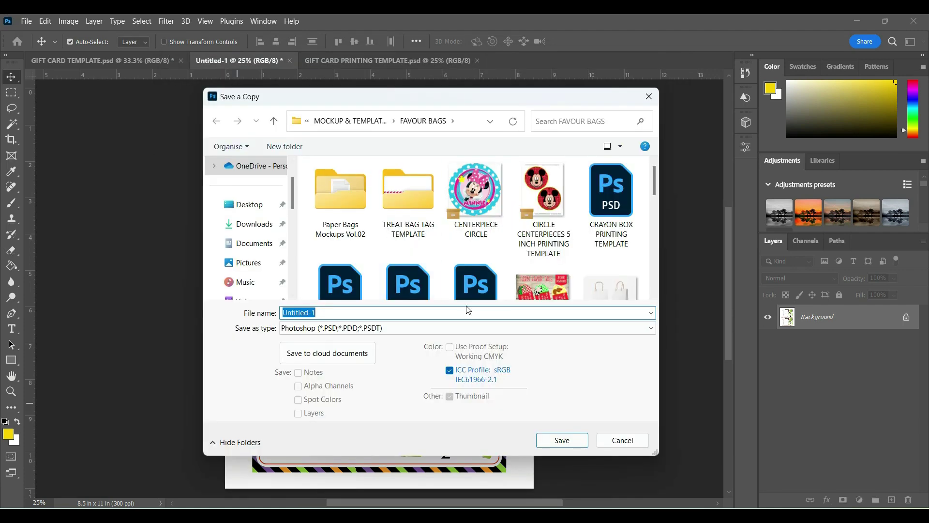
left_click(382, 328)
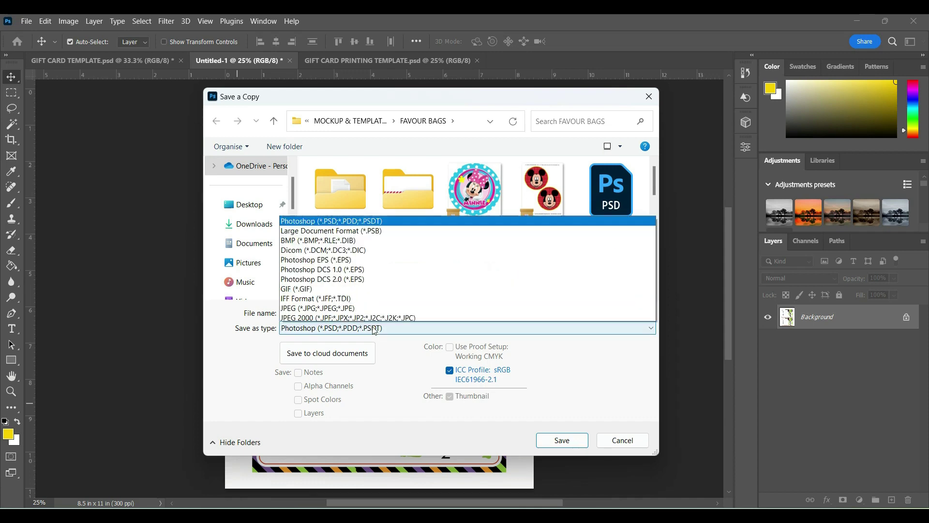
left_click(348, 239)
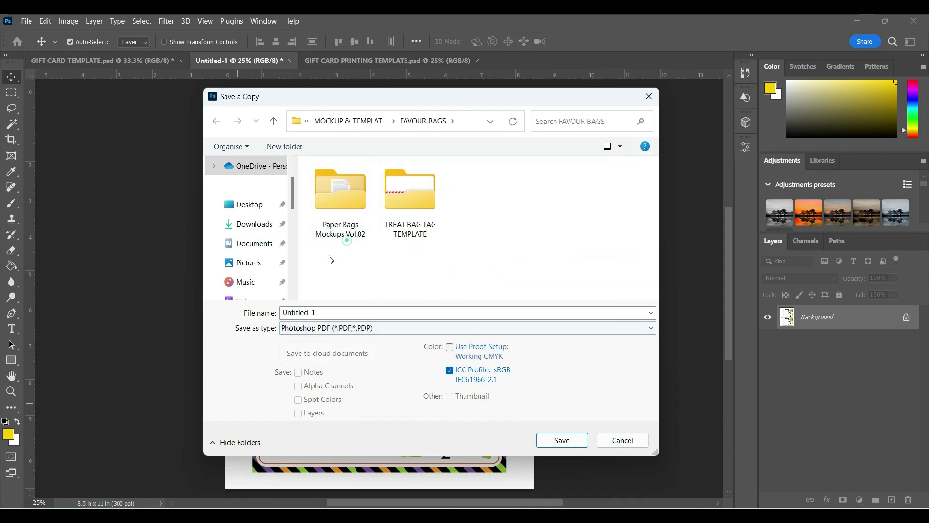
Name the PDF copy HALLOWEEN GIFT VOUCHER FRANK, toggle Preserve Photoshop Editing Capabilities and Optimize for Fast Web Preview, and cancel the PDF save
left_click(350, 315)
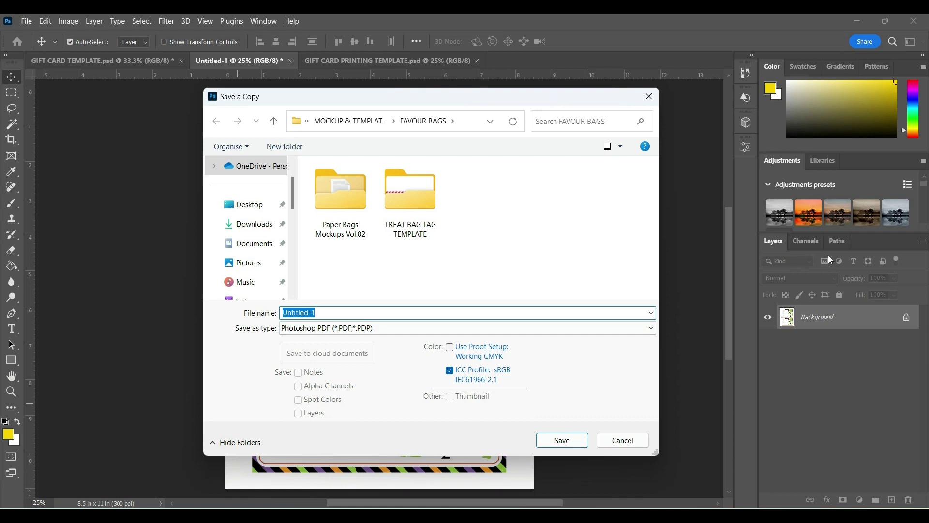
type("HAL")
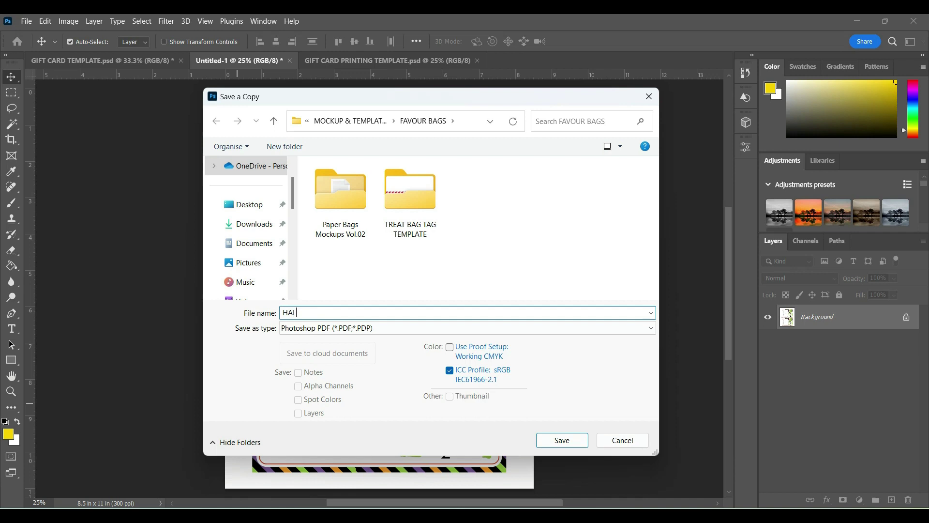
type("LOWEEN GIFT VOUCHER FRANK")
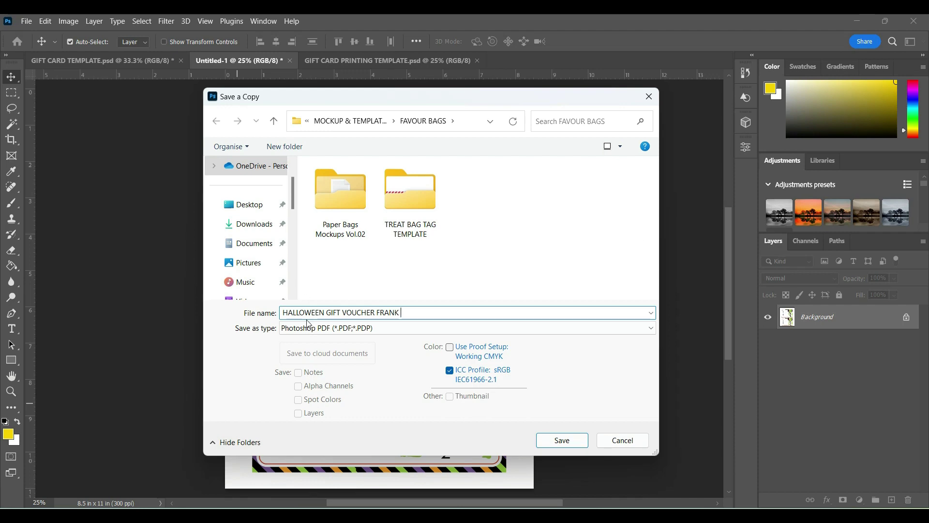
left_click(560, 440)
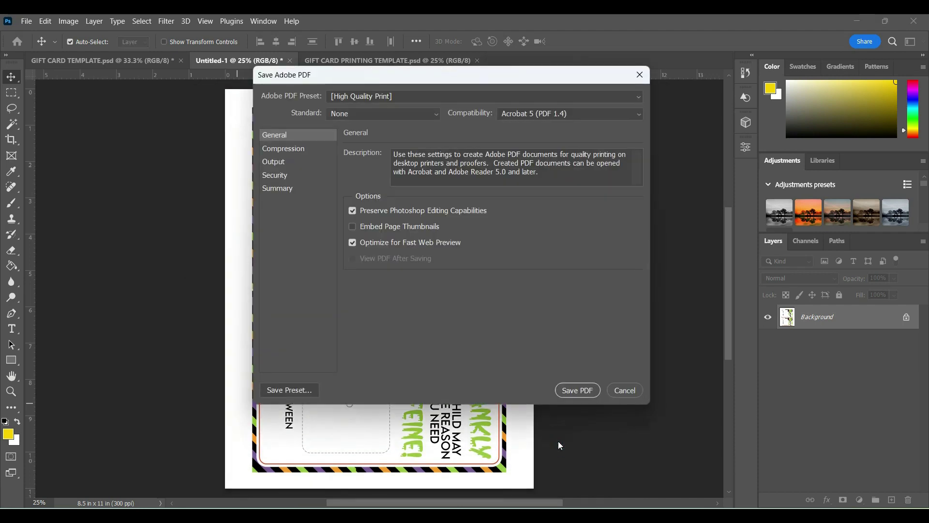
left_click(443, 211)
left_click(413, 242)
left_click(632, 391)
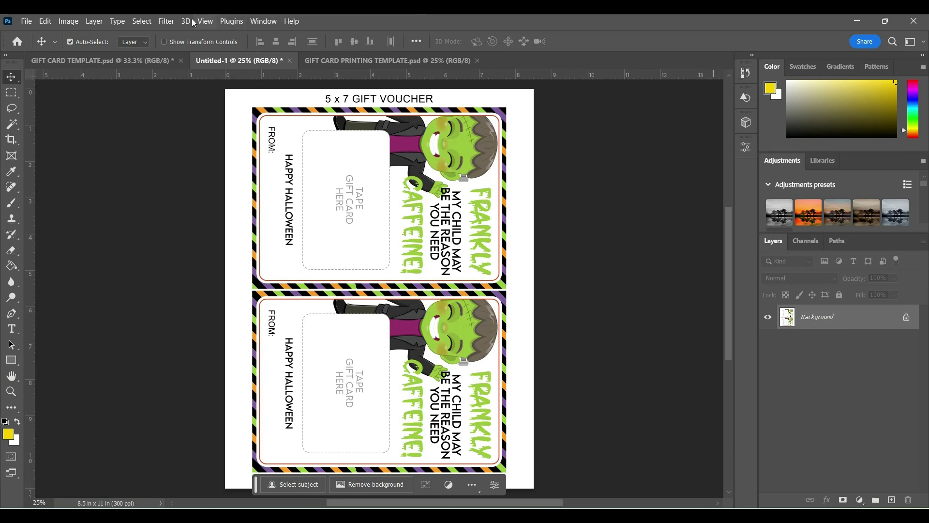
Revert the sheet to the Free Transform history state before flattening to restore its separate layers
left_click(233, 22)
mouse_move(257, 21)
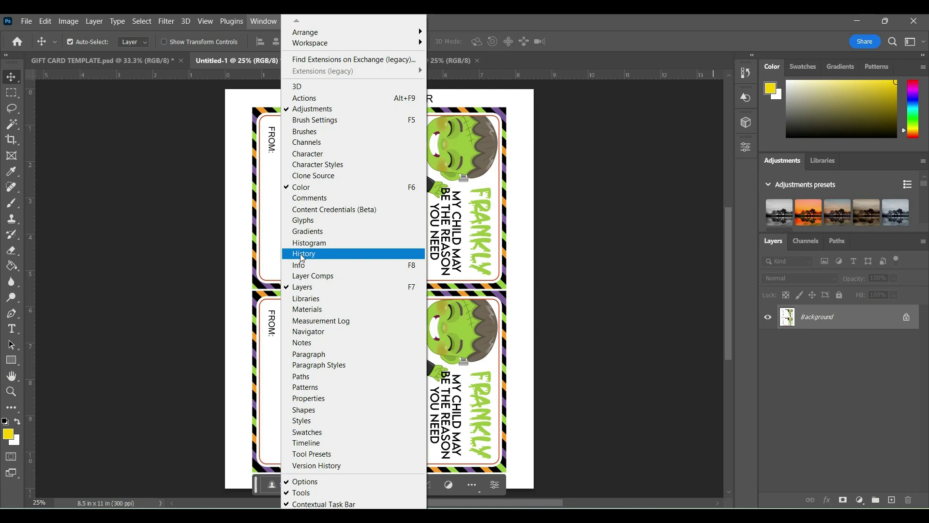
left_click(746, 75)
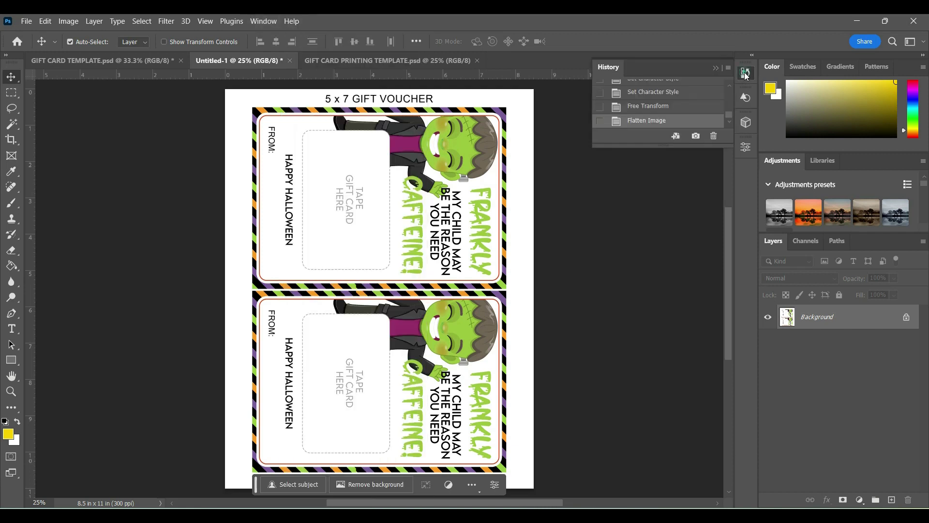
left_click(652, 110)
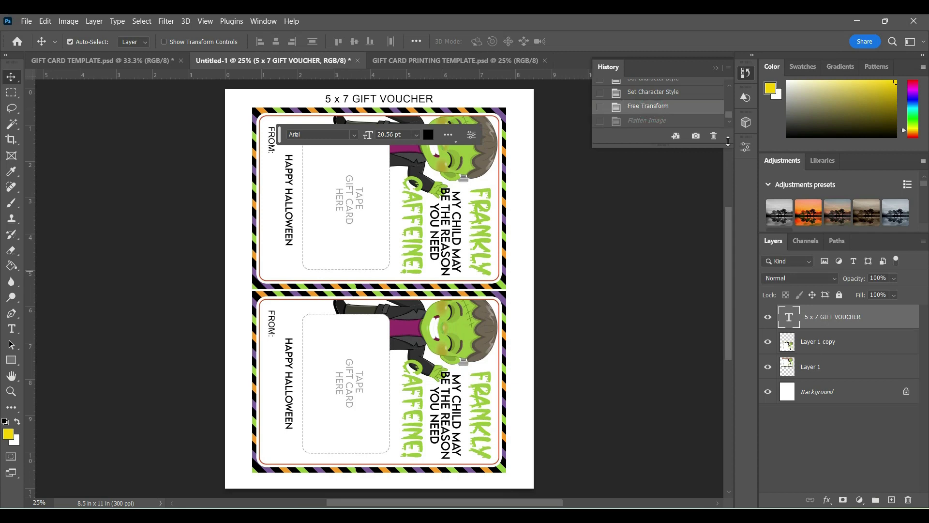
left_click(716, 68)
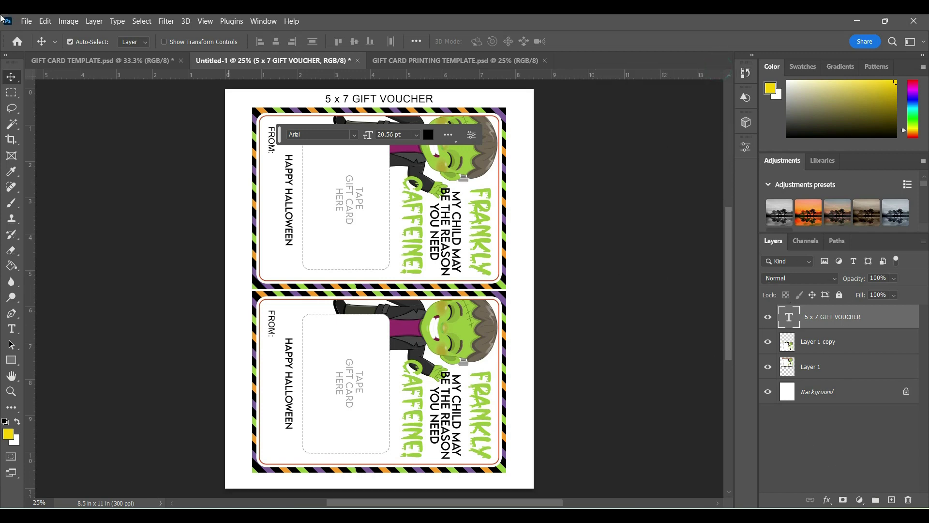
Try to save the layered sheet on the computer as a Photoshop file, and cancel the save
left_click(26, 21)
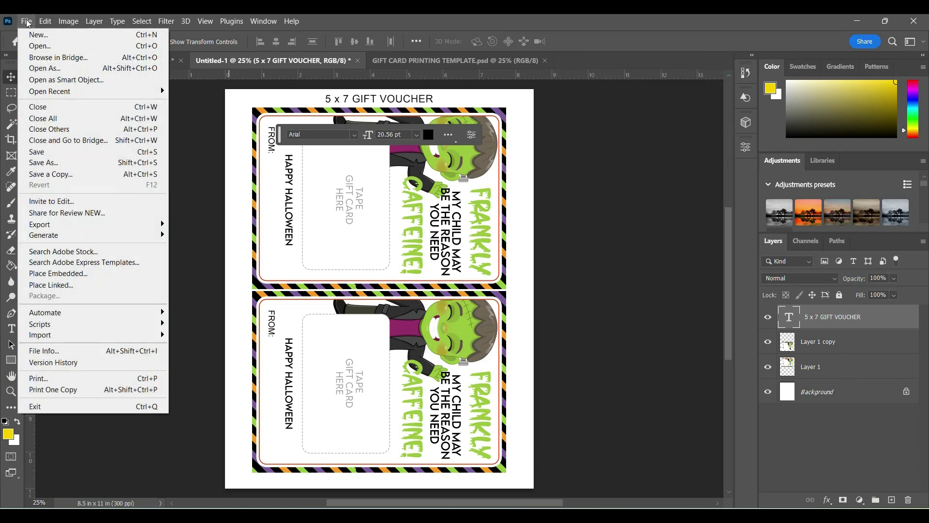
left_click(57, 167)
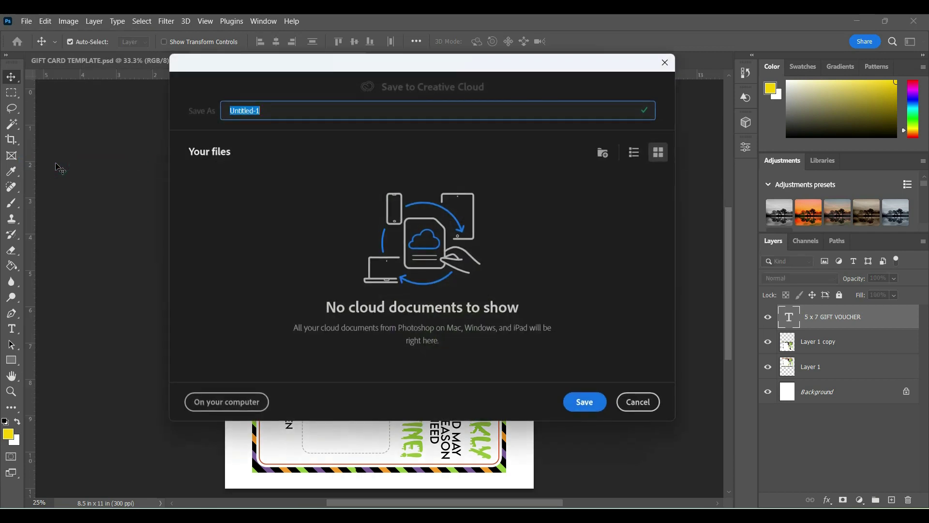
left_click(246, 402)
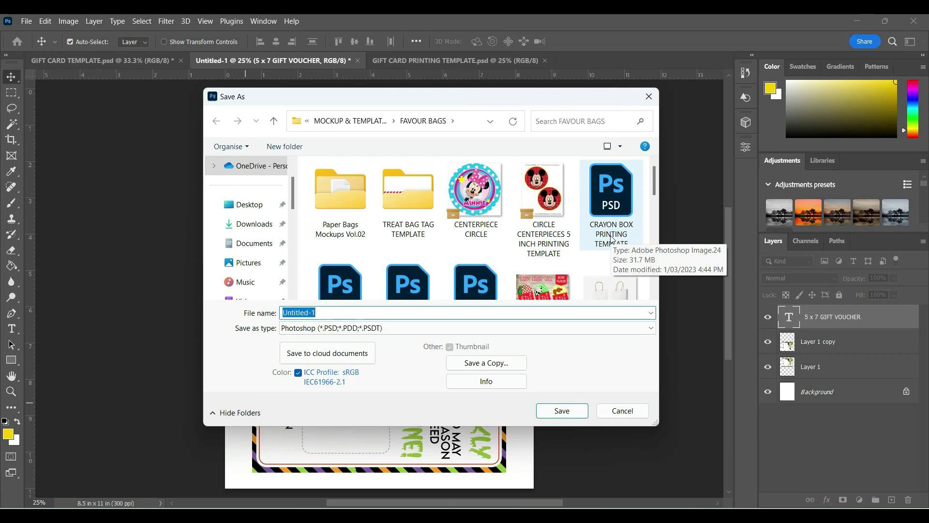
left_click(622, 410)
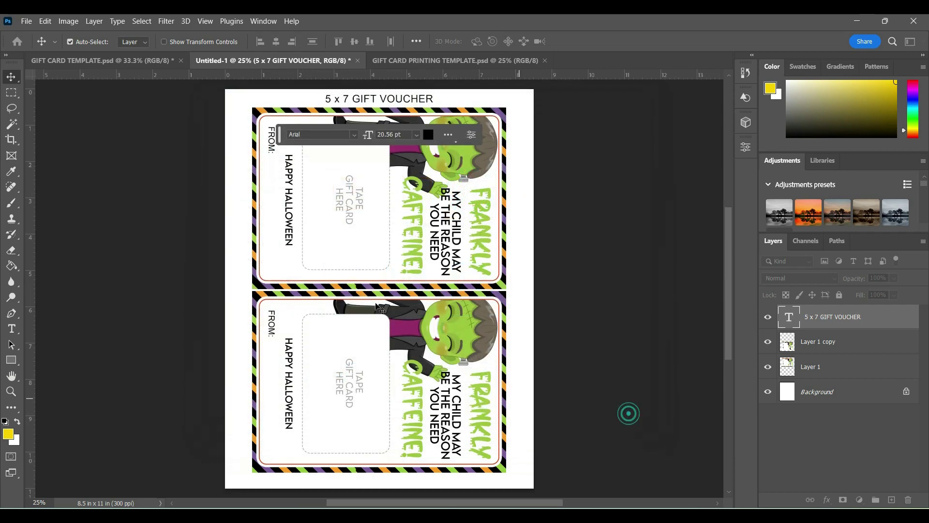
Close the Untitled-1 document without saving and switch to GIFT CARD TEMPLATE.psd
left_click(357, 60)
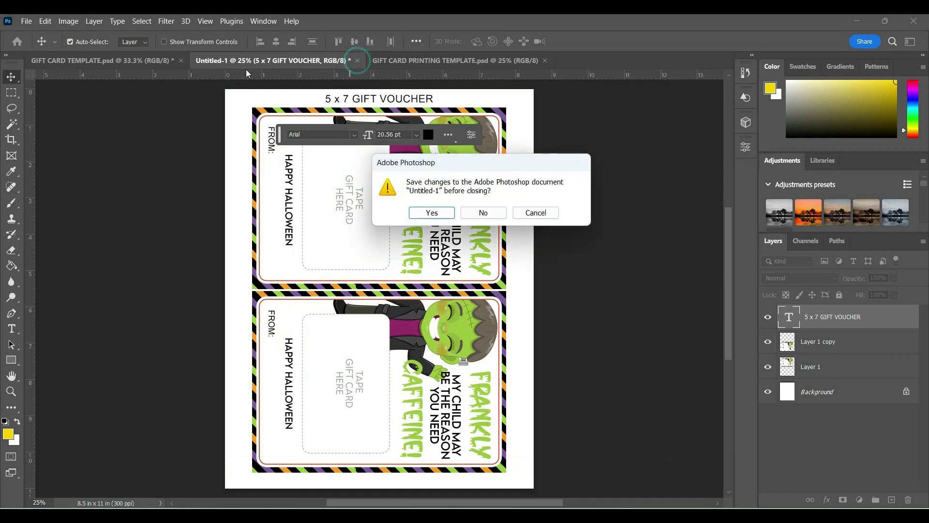
left_click(483, 213)
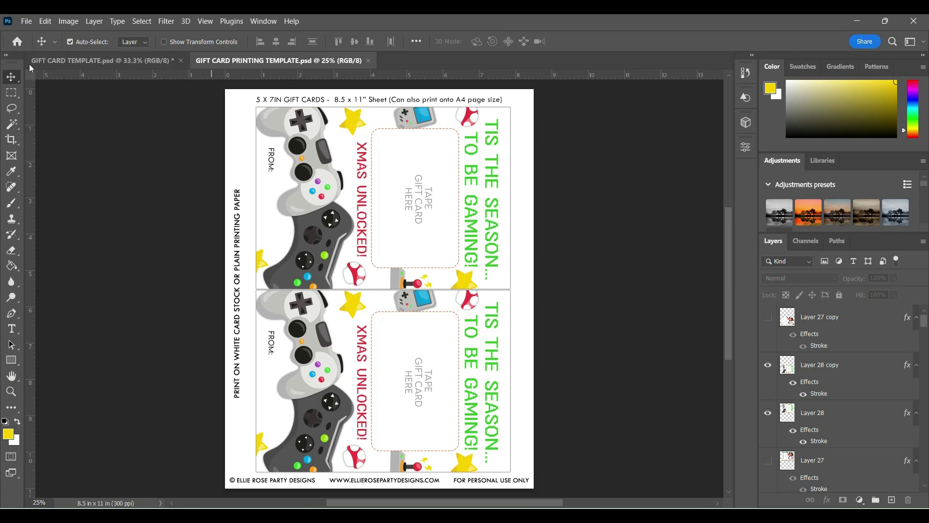
left_click(48, 62)
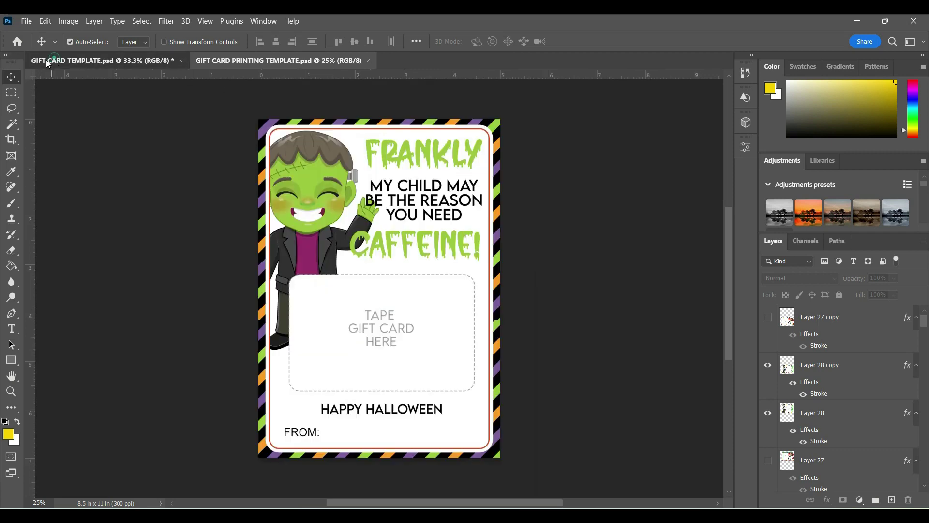
Revert GIFT CARD TEMPLATE.psd to its Open history state to restore the unflattened layers, and enlarge the History list
left_click(748, 74)
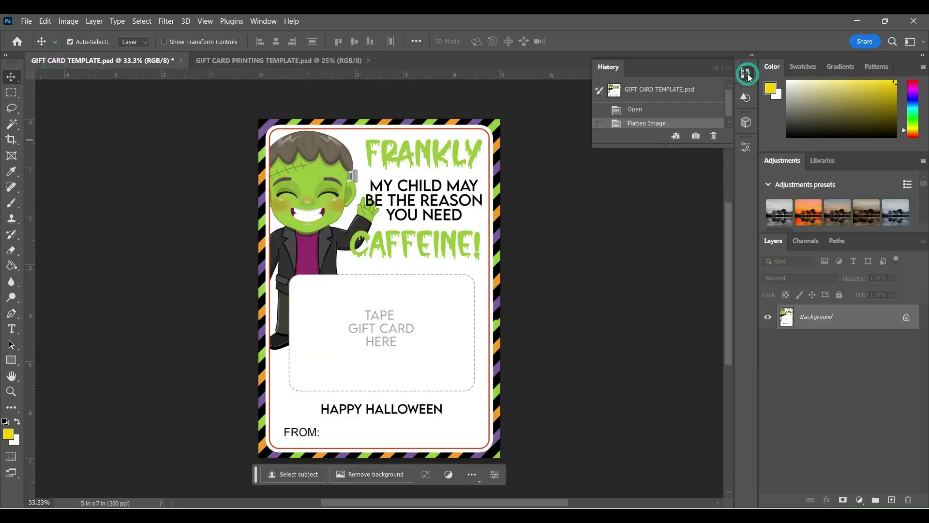
left_click(660, 106)
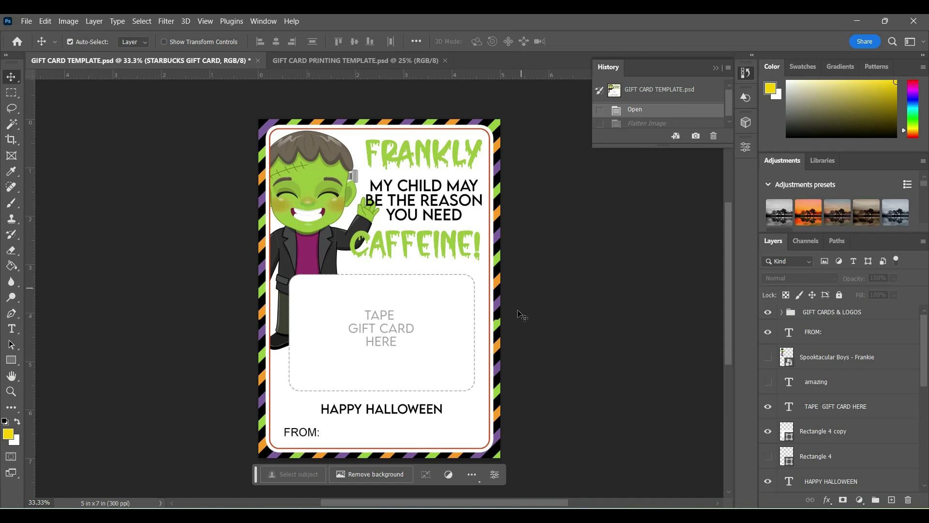
left_click_drag(649, 148, 649, 198)
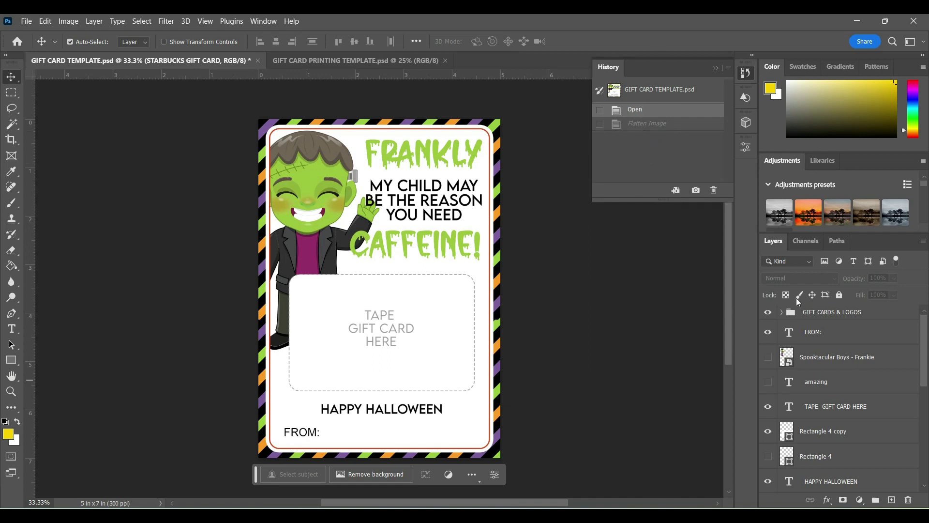
Save the layered template in Photoshop format over GIFT CARD TEMPLATE.psd in the GIFT CARD VOUCHER folder, and close its document
left_click(26, 21)
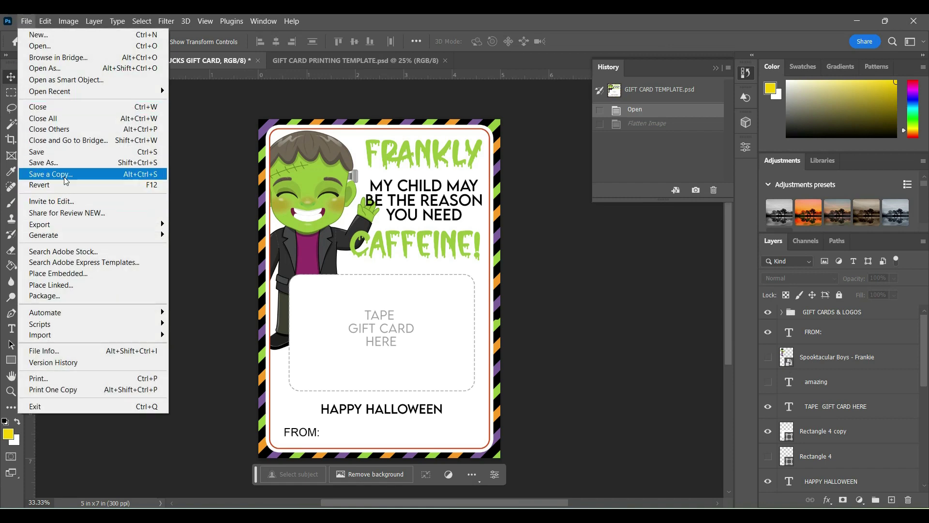
left_click(56, 163)
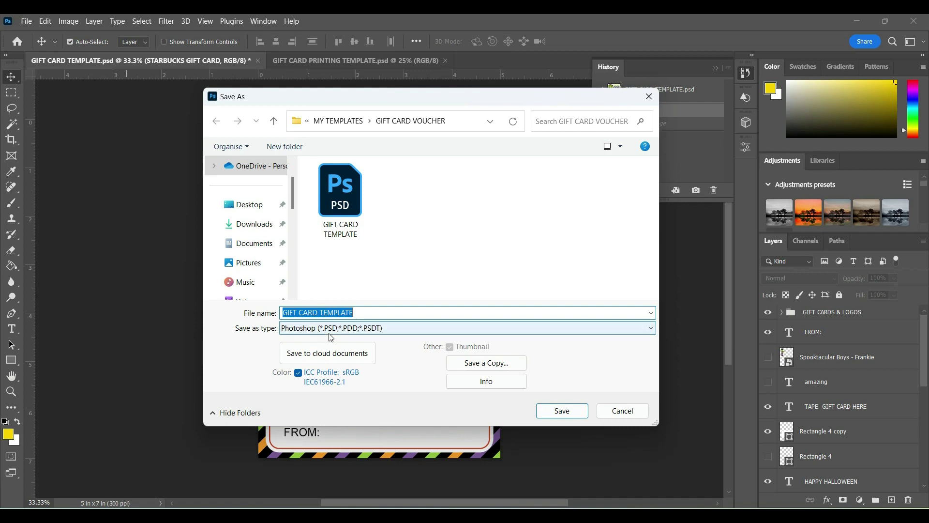
left_click(393, 329)
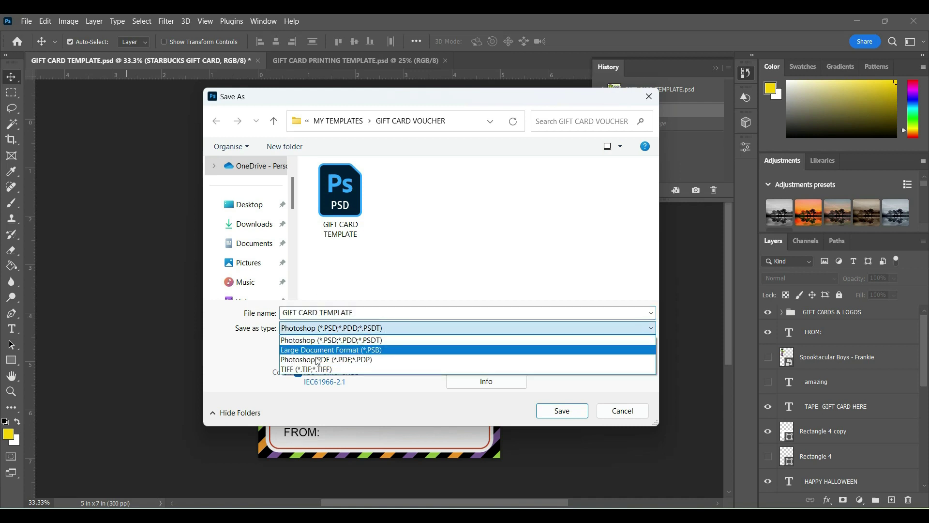
left_click(404, 330)
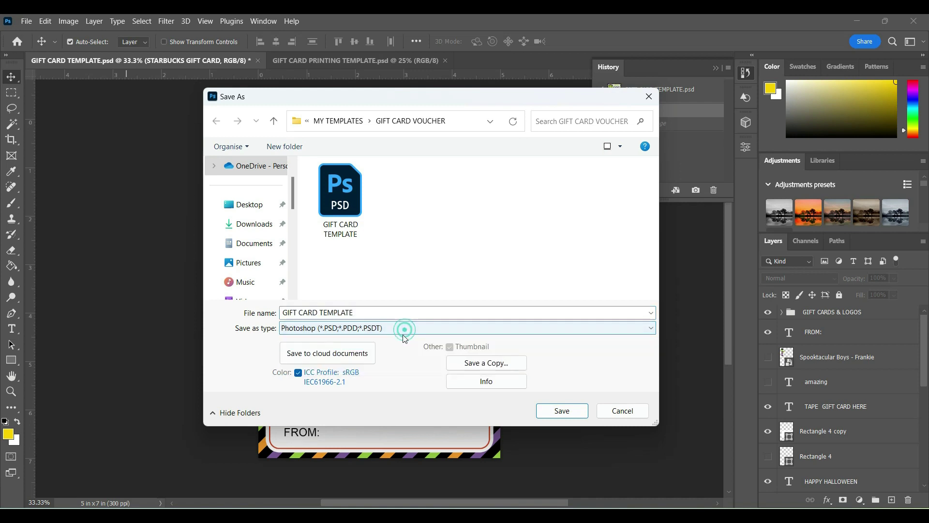
left_click(577, 412)
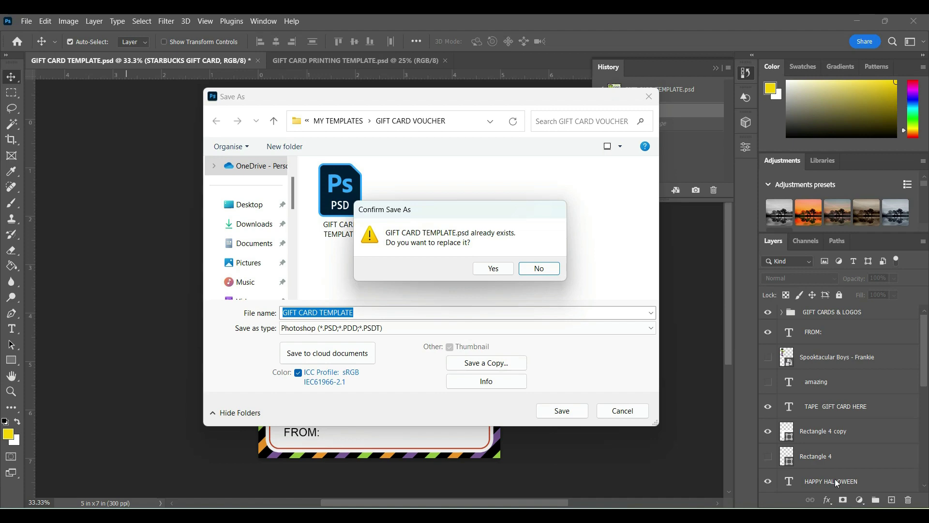
left_click(504, 272)
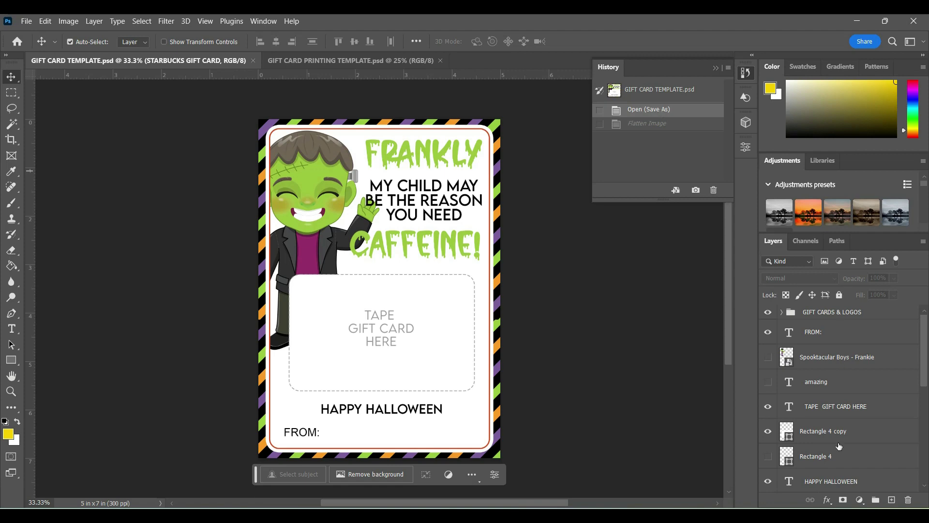
left_click(252, 61)
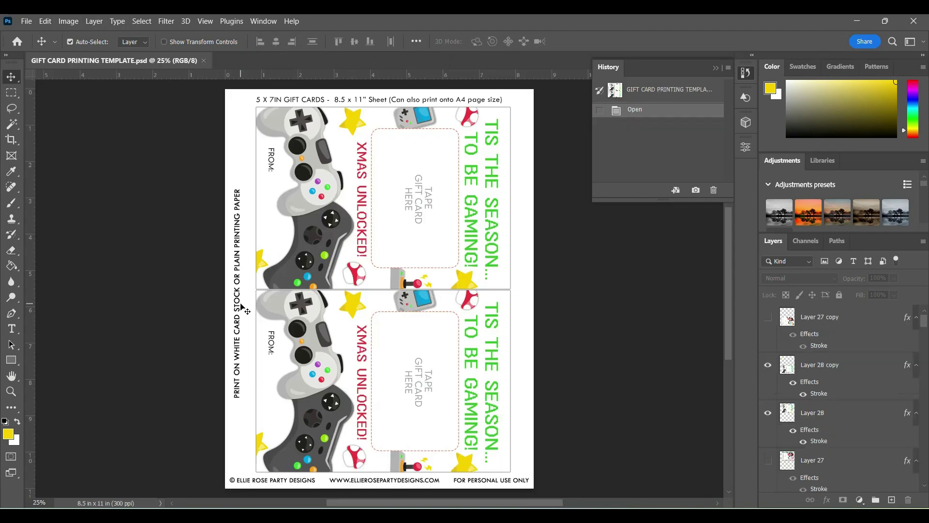